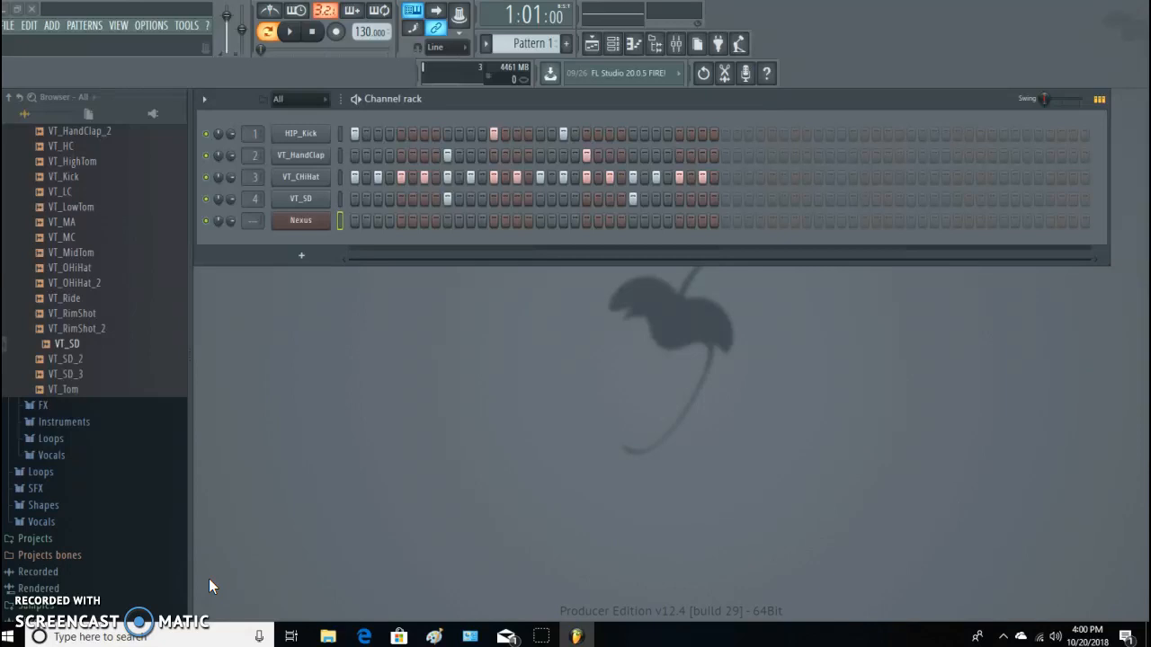
Start a new empty project and discard the unsaved changes to the current one.
click(11, 25)
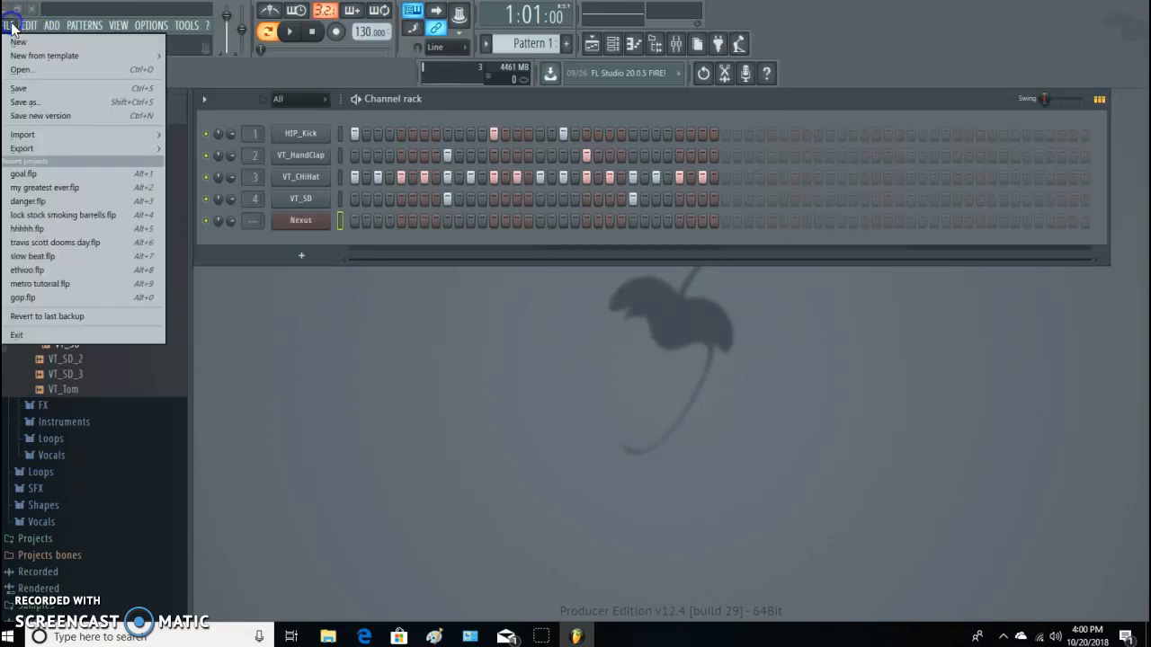
click(49, 40)
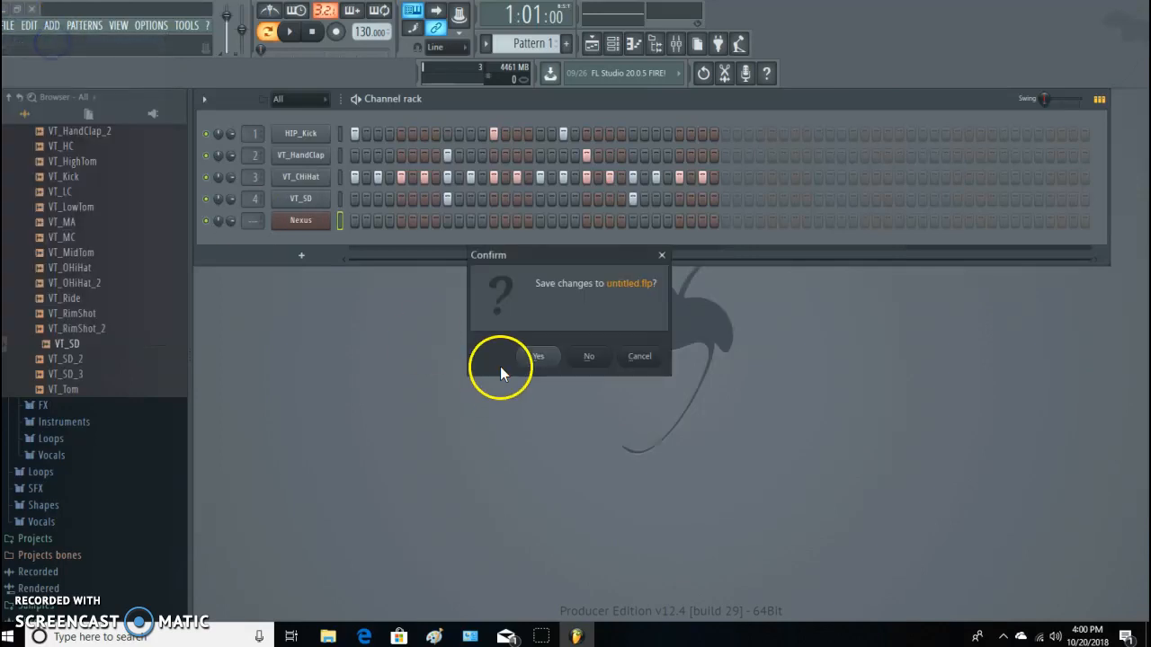
click(589, 358)
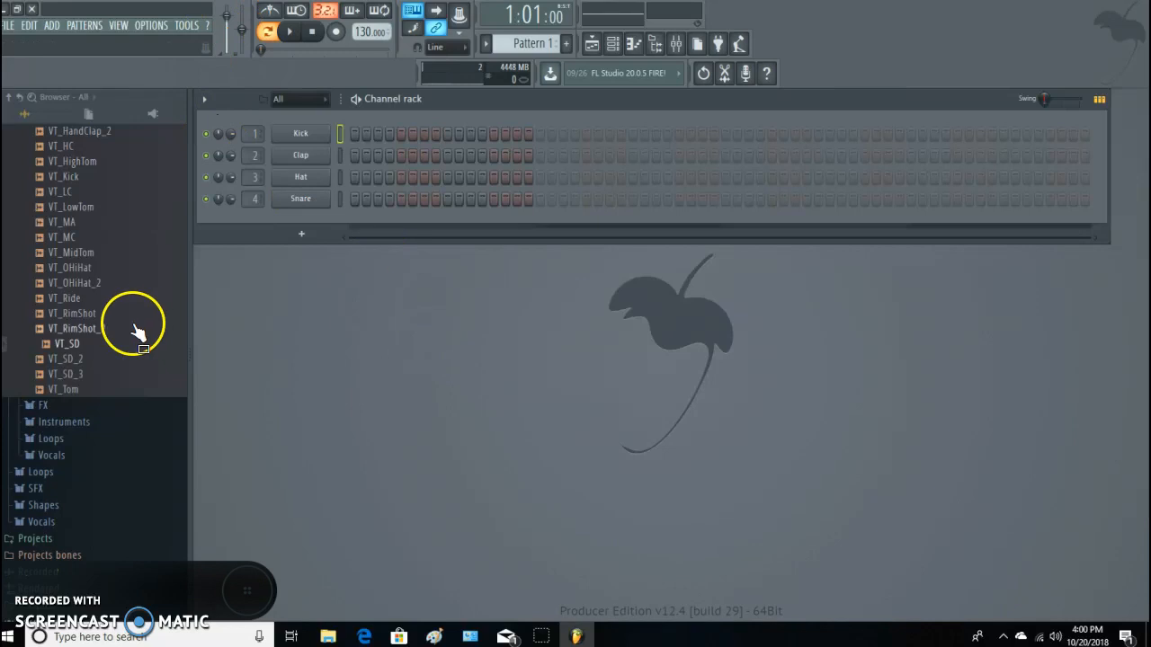
Load VT_CHiHat from the Legacy Vintage drum samples onto the Hat channel.
scroll(134, 329, up, 4)
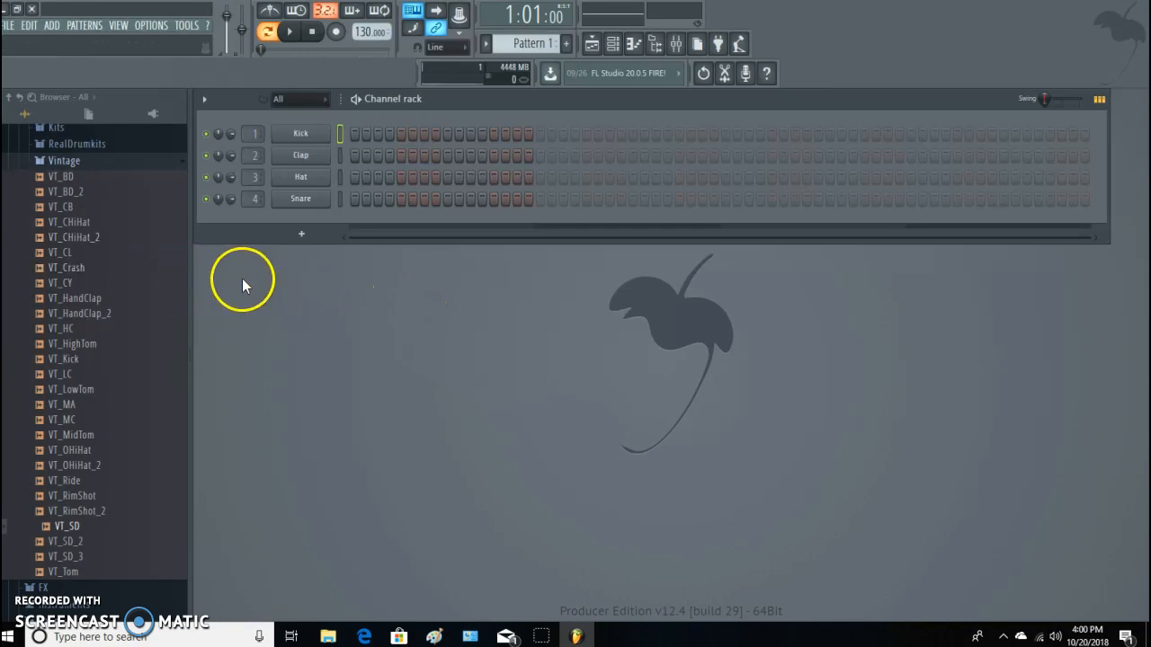
scroll(99, 383, up, 8)
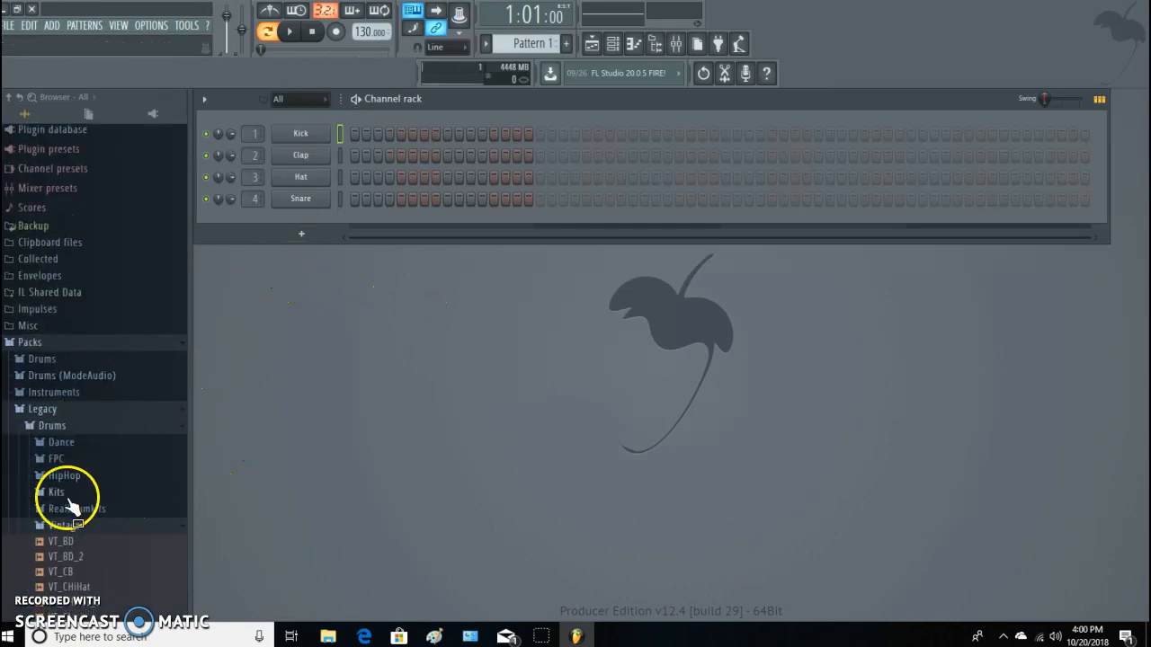
click(90, 427)
scroll(122, 425, down, 1)
scroll(118, 420, down, 1)
click(44, 315)
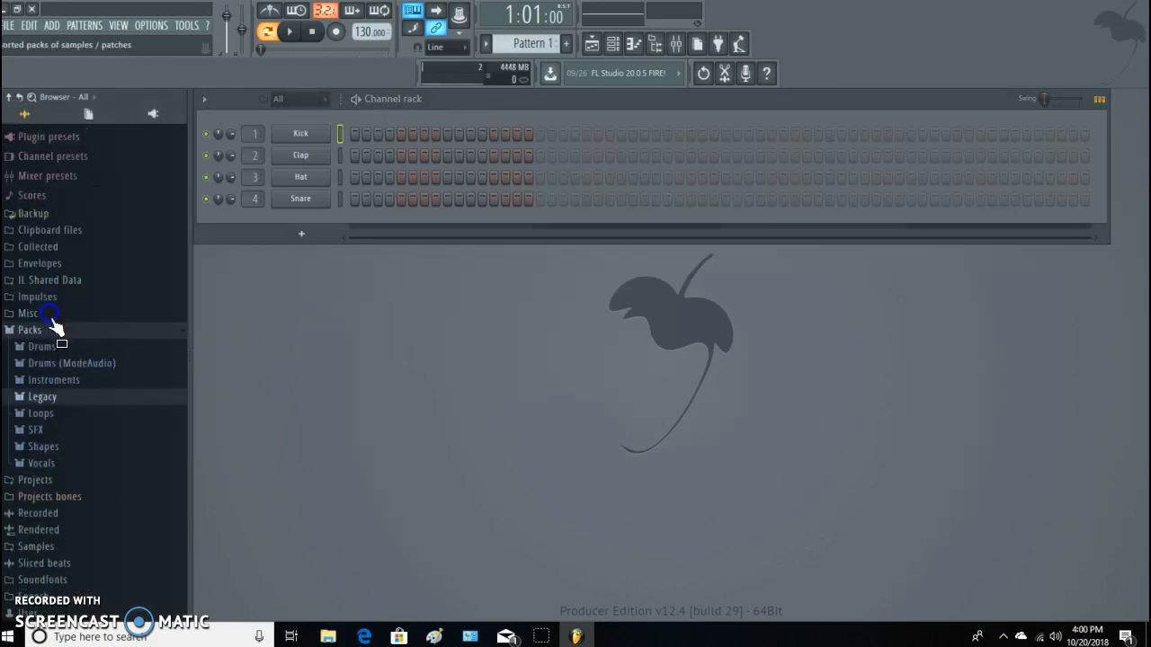
click(57, 398)
click(85, 420)
scroll(113, 445, down, 2)
drag(72, 402, 306, 180)
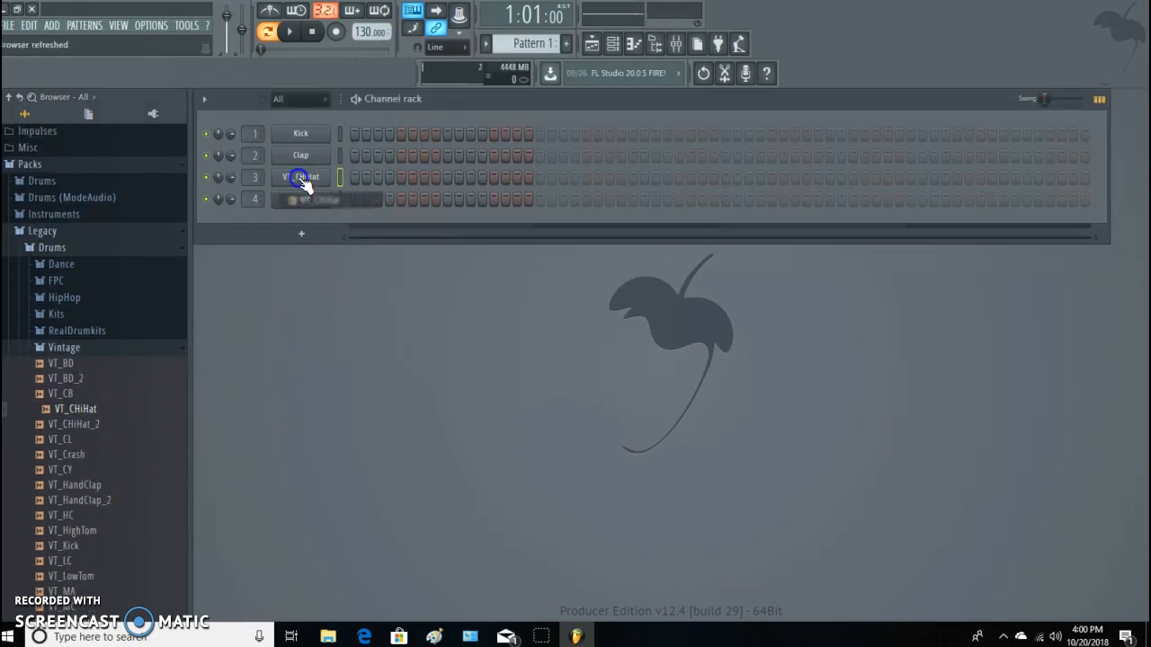
Load HIP_Kick from the Legacy HipHop drum samples onto the Kick channel.
click(71, 301)
drag(57, 401, 300, 133)
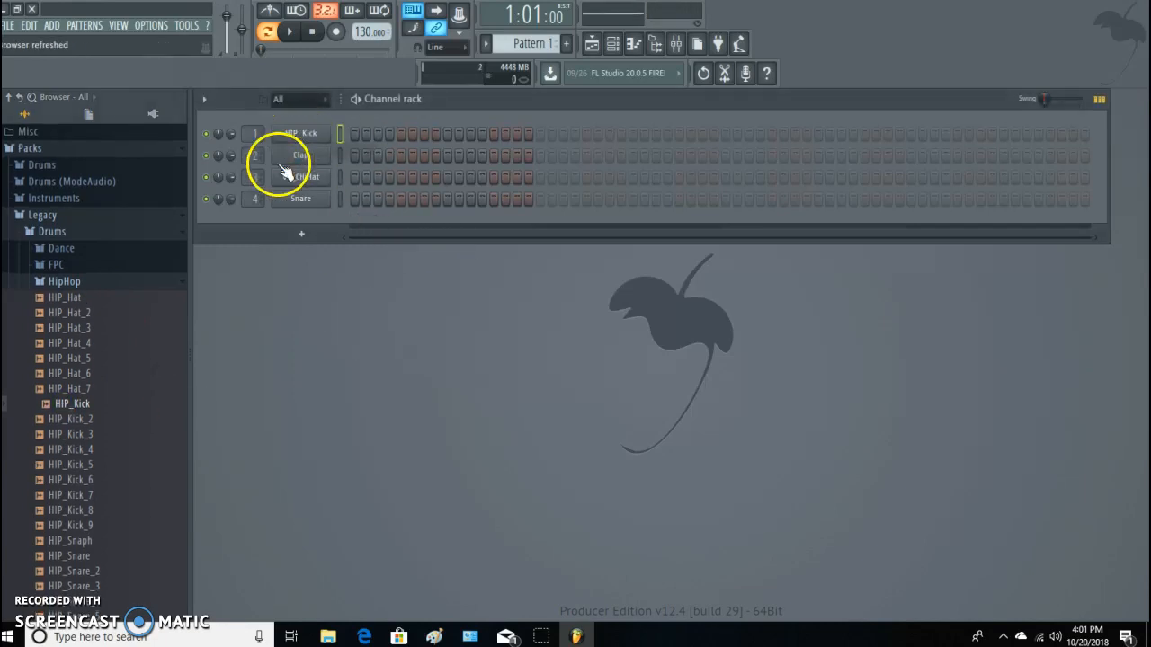
click(118, 282)
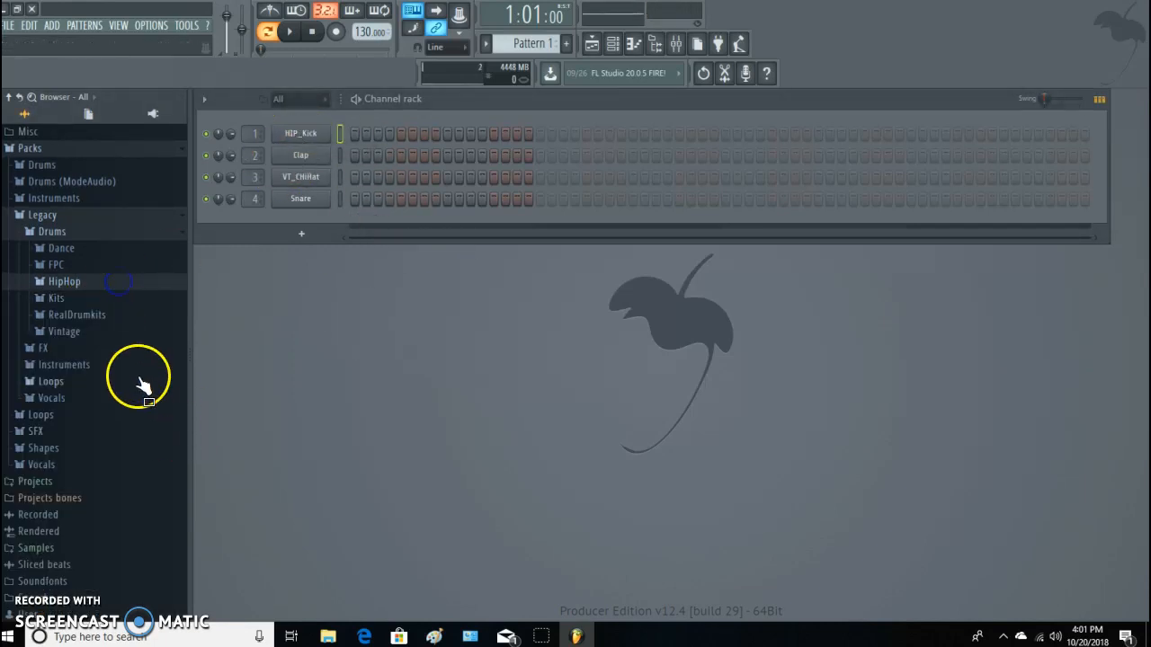
Load the Vintage samples VT_HandClap onto the Clap channel and VT_SD onto the Snare channel.
click(92, 329)
drag(90, 378, 306, 155)
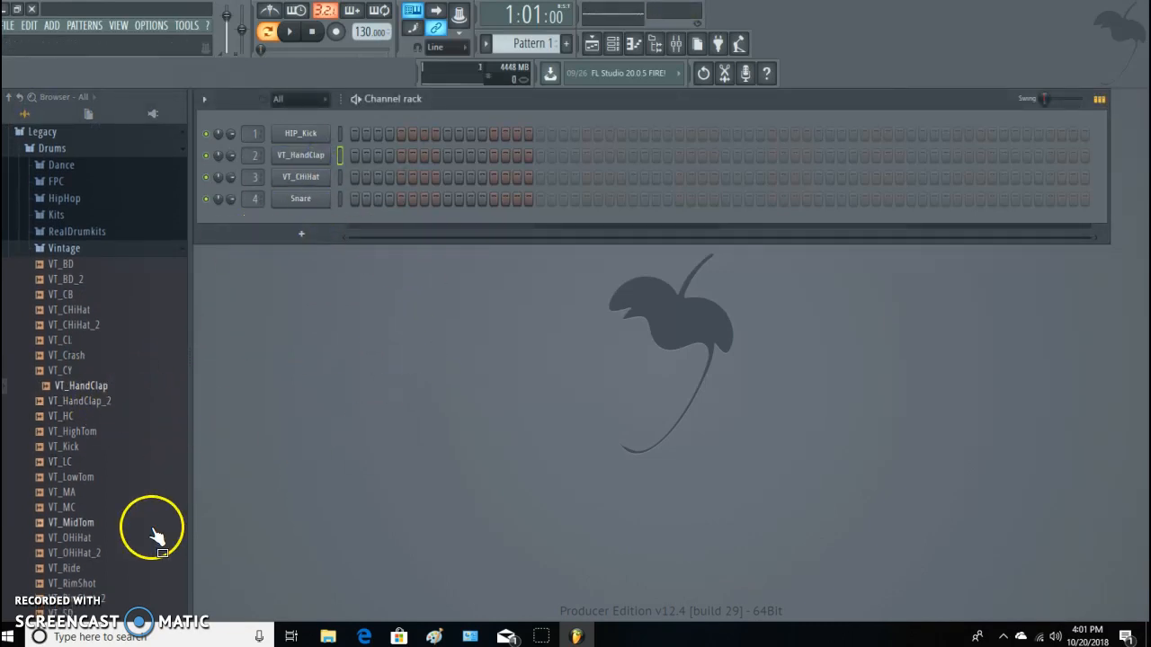
scroll(154, 527, down, 3)
drag(81, 525, 316, 204)
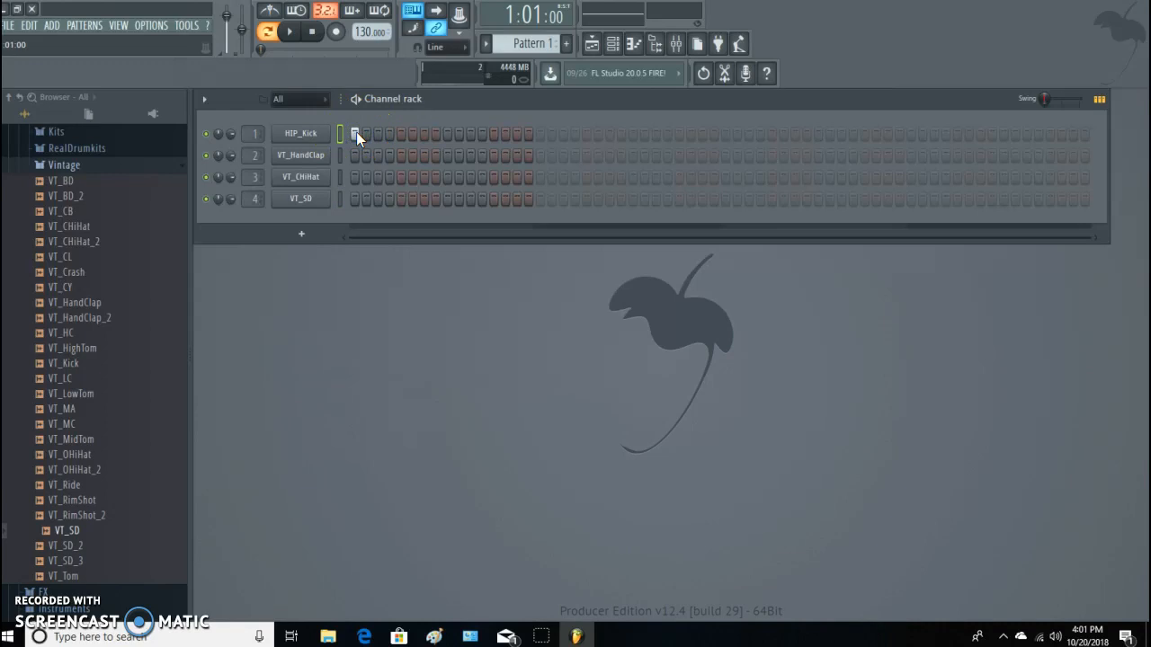
Place HIP_Kick hits on steps 1, 13 and 19 and VT_HandClap hits on steps 9 and 21.
click(494, 134)
click(563, 134)
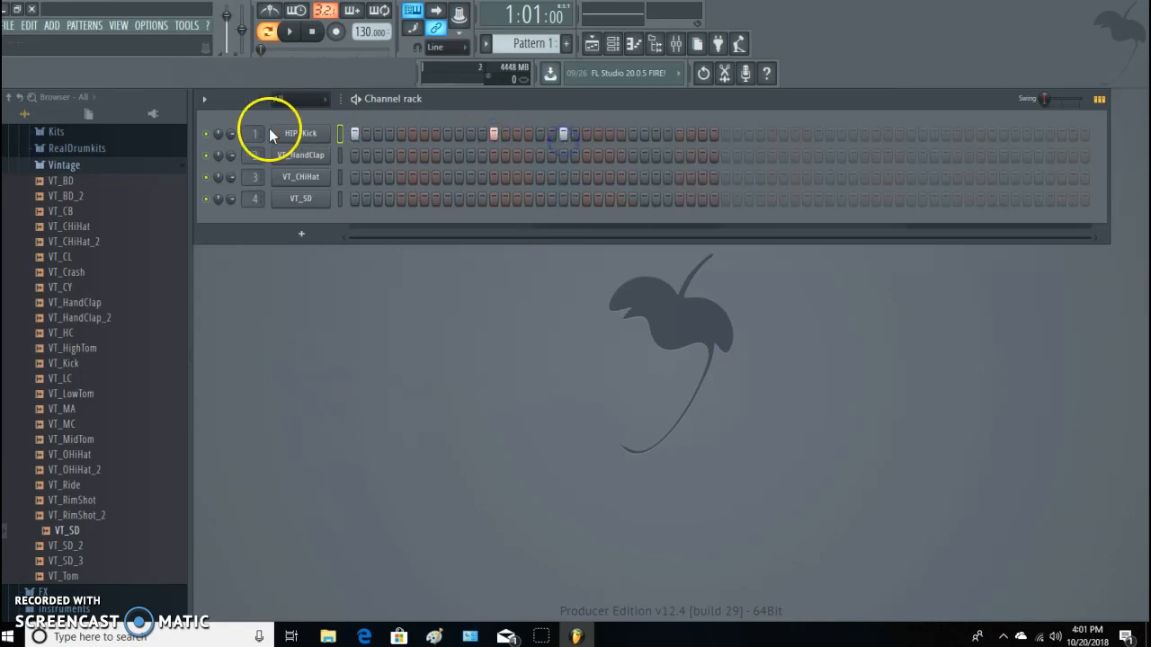
click(448, 154)
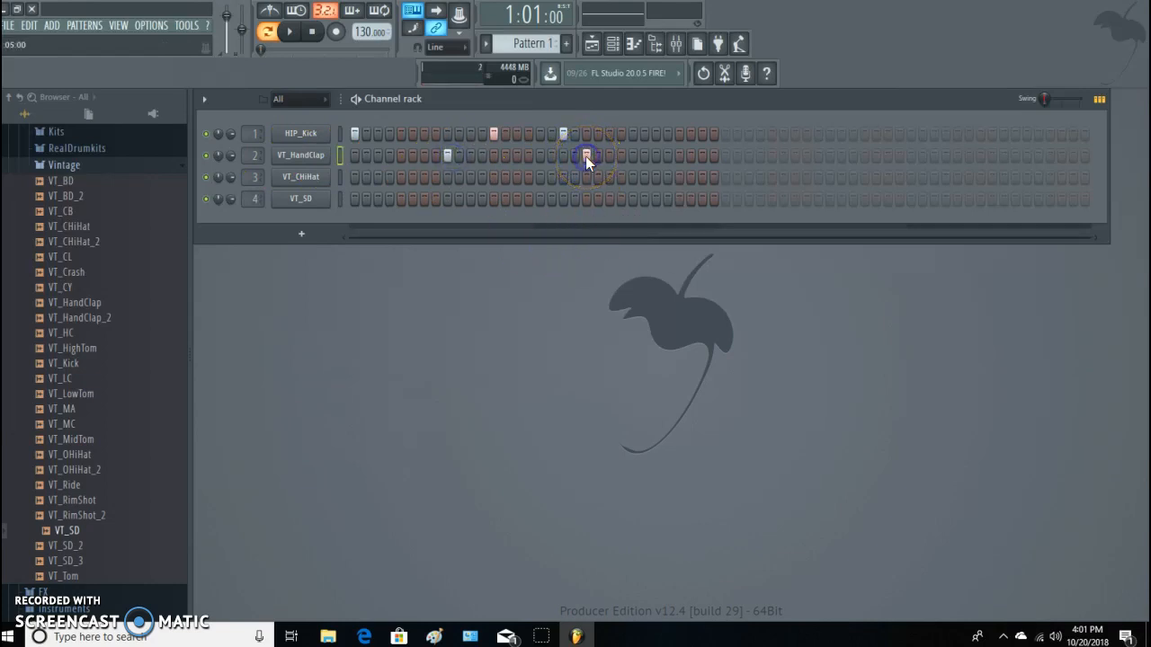
Fill the VT_CHiHat channel on every second step and, with the pattern playing, place VT_SD hits on steps 9 and 25.
right_click(315, 177)
click(531, 224)
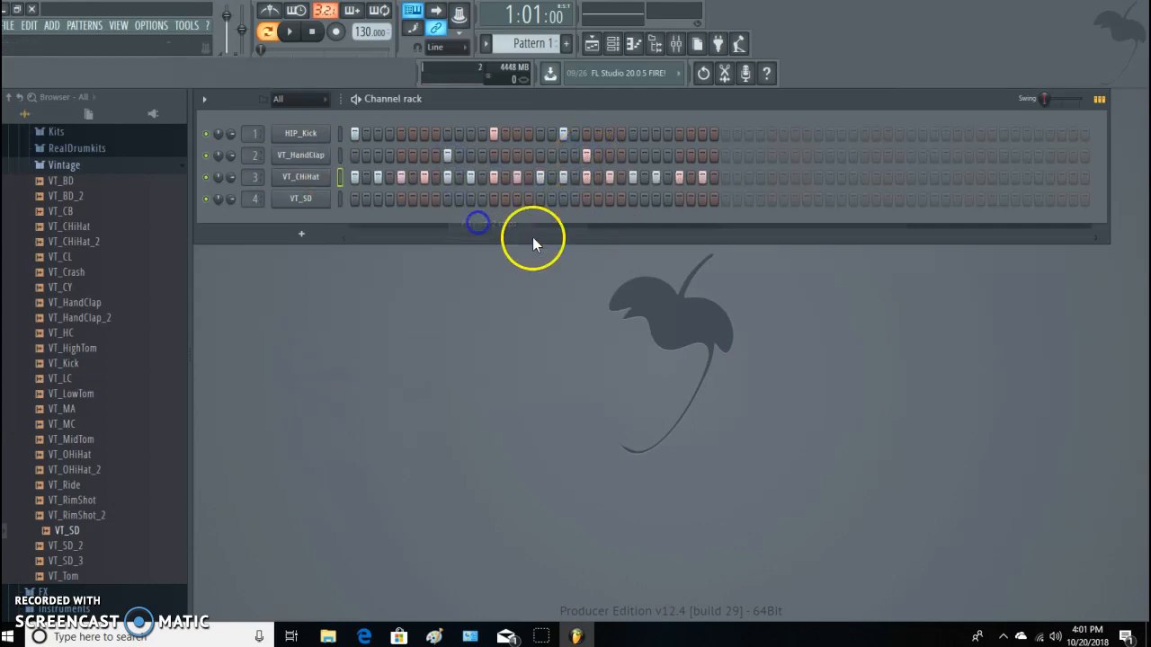
key(space)
click(446, 199)
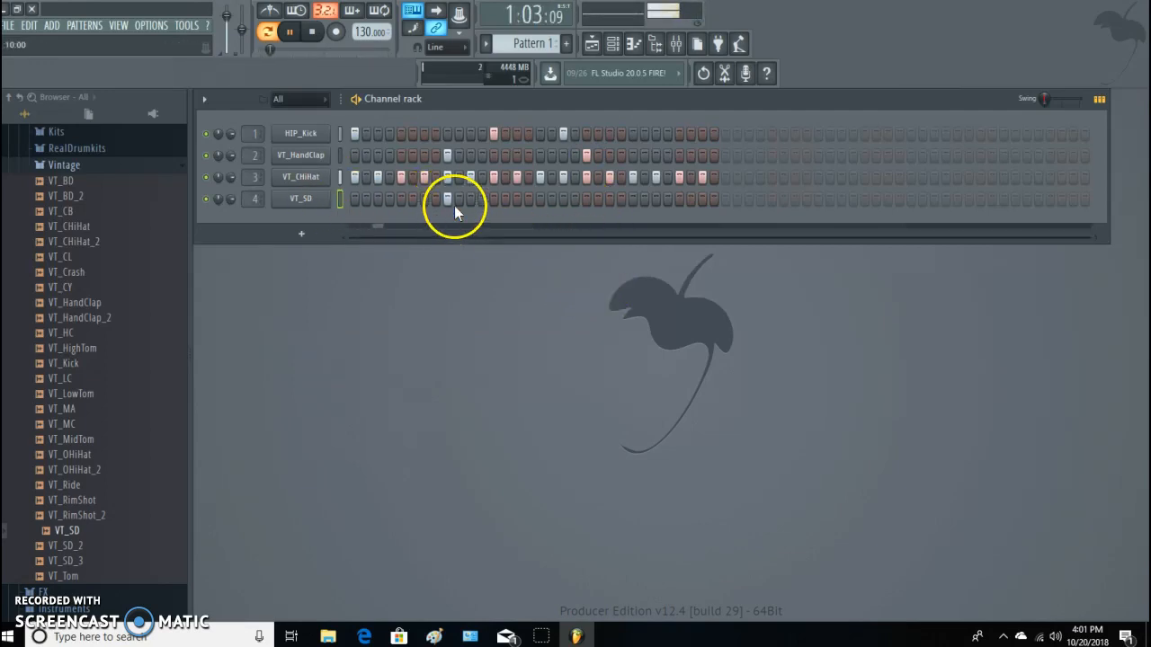
click(633, 199)
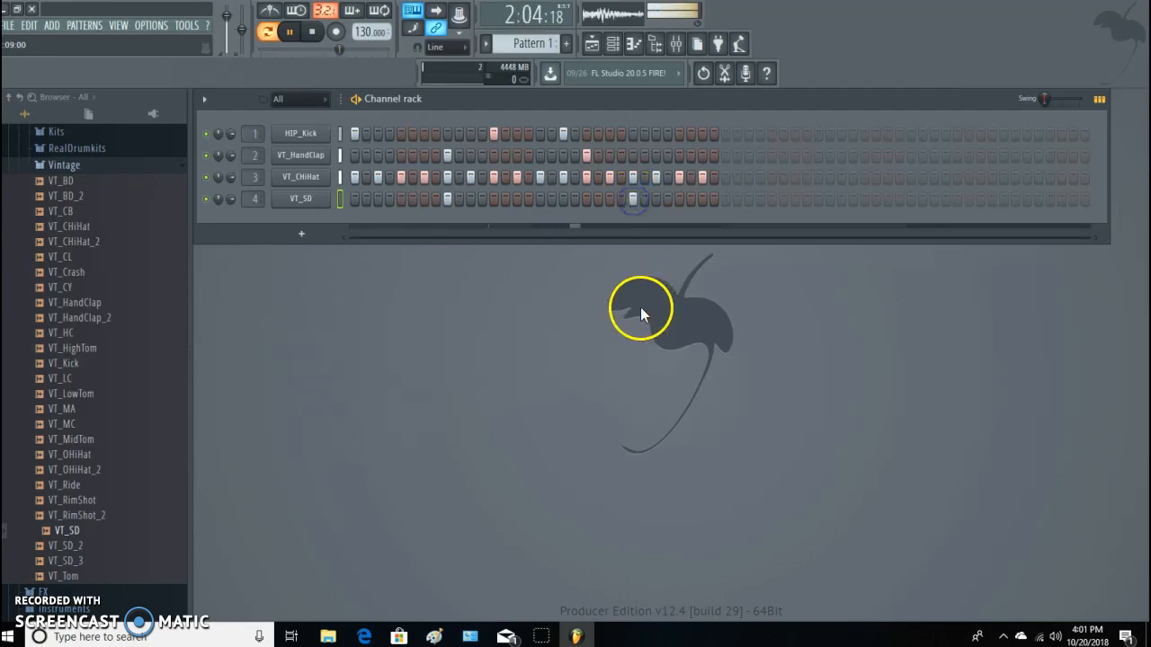
Audition the first few 808 samples of the lil pump pack against the playing drum pattern.
click(301, 234)
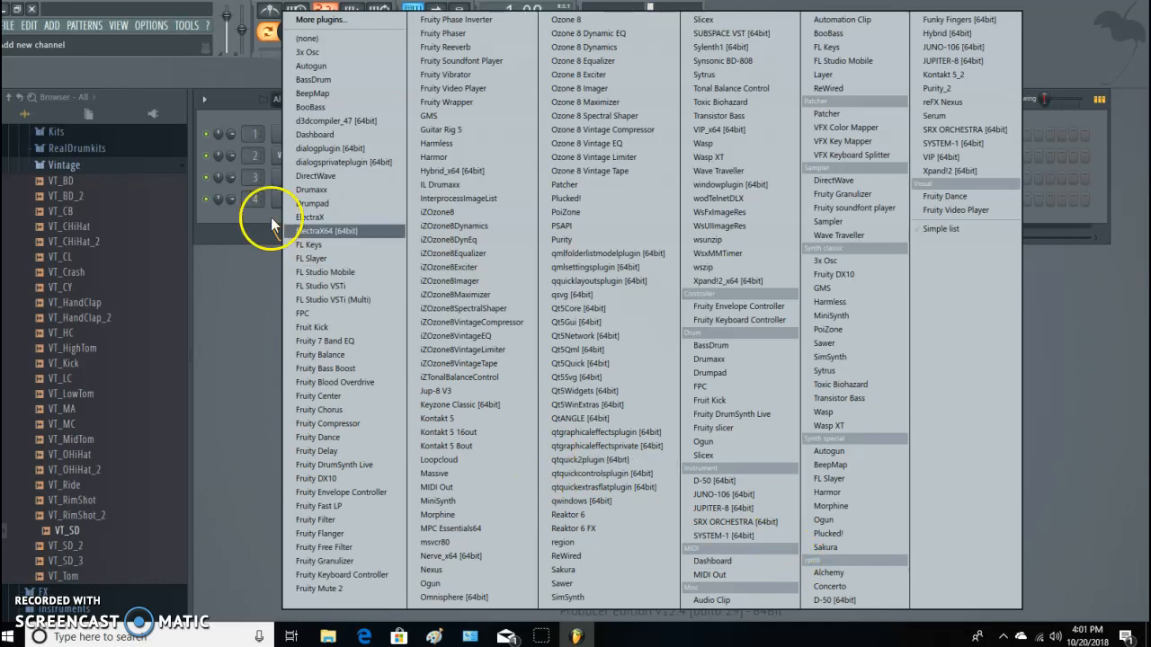
click(227, 296)
scroll(126, 310, down, 4)
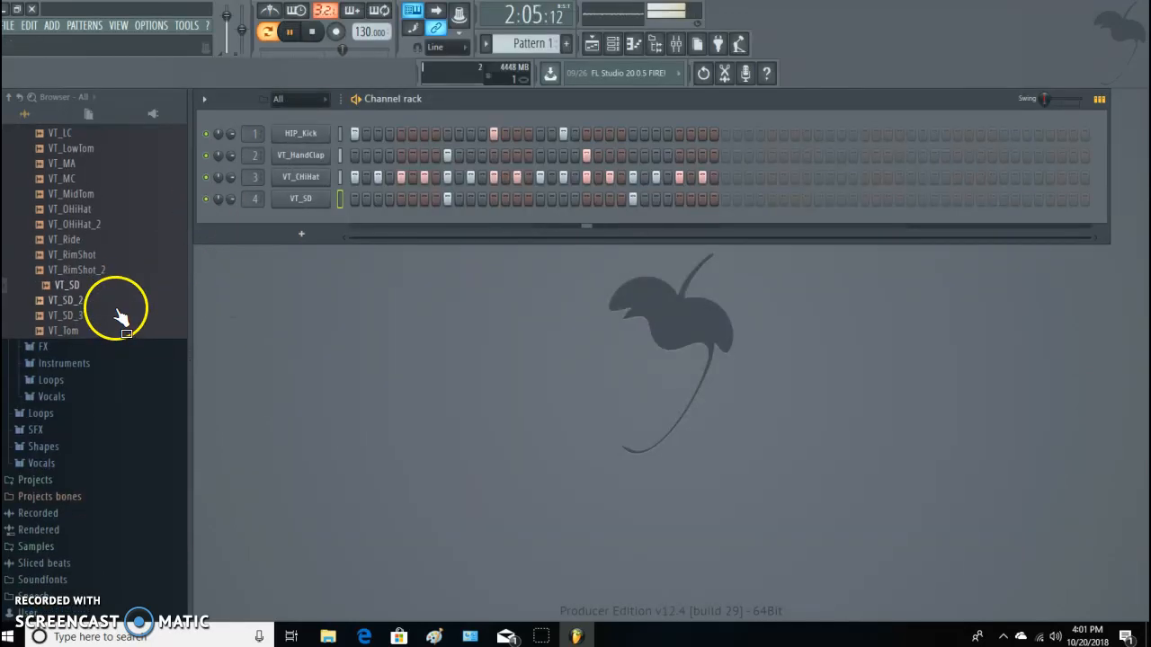
click(99, 553)
scroll(94, 551, down, 7)
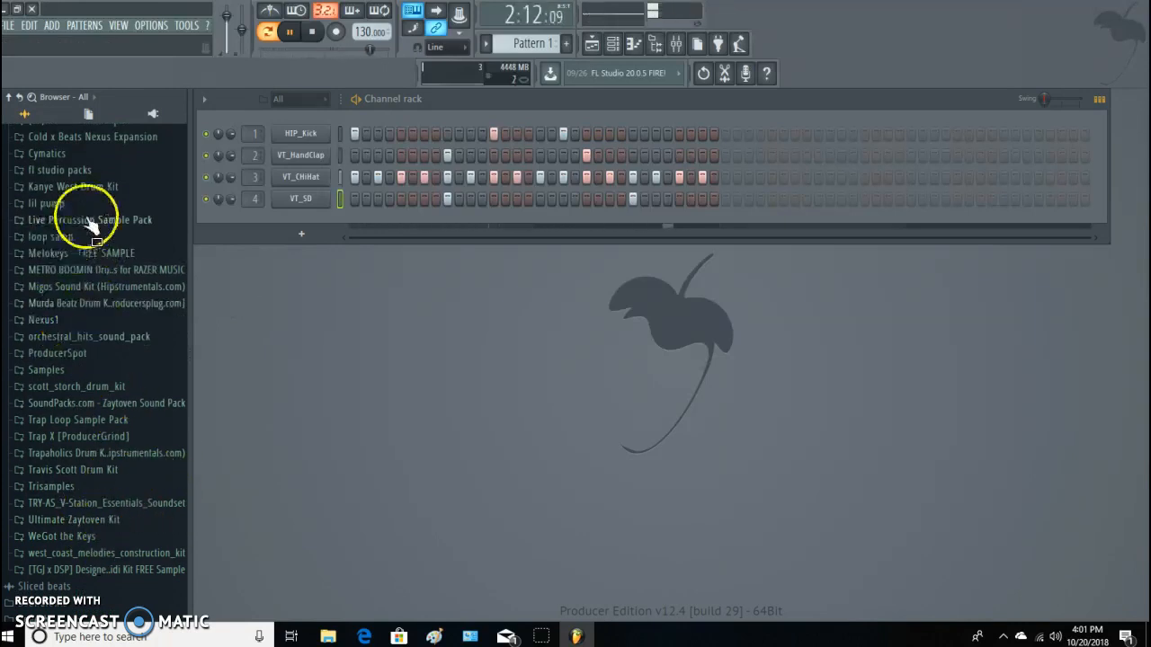
click(57, 205)
click(54, 217)
click(60, 233)
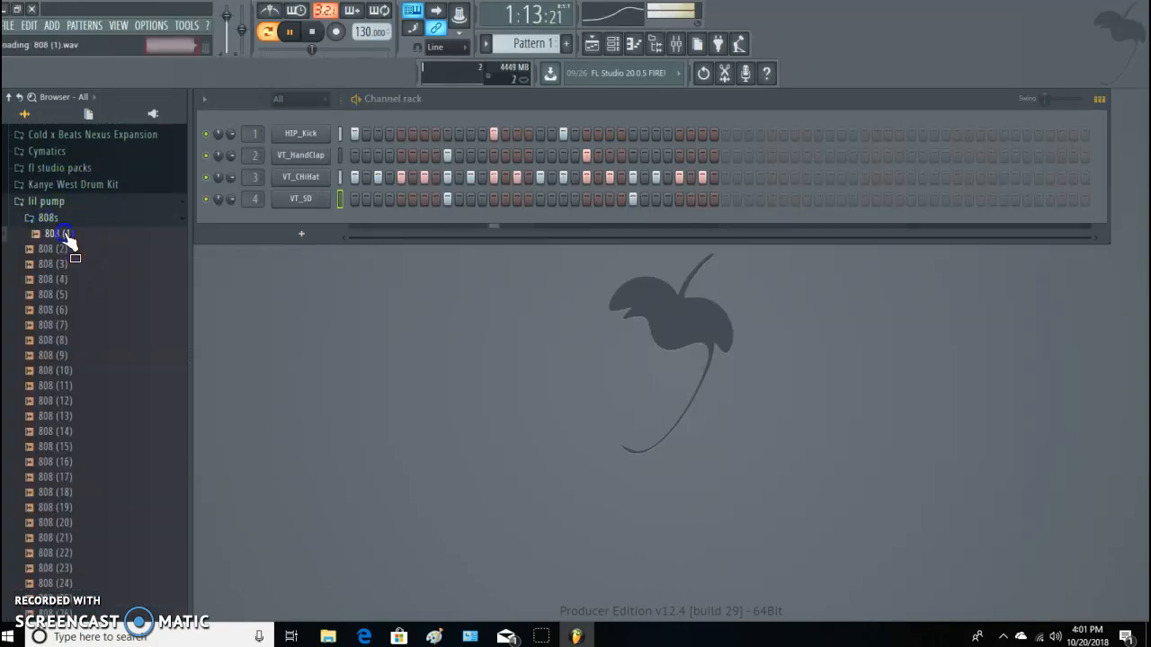
click(61, 249)
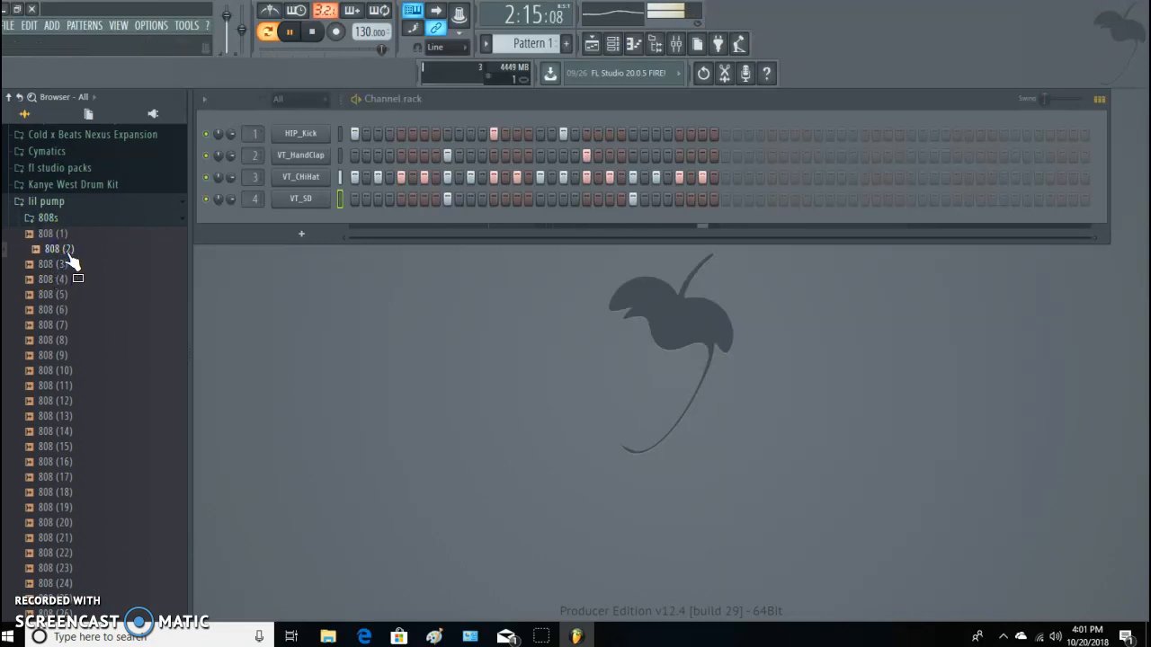
click(68, 253)
click(60, 267)
click(60, 253)
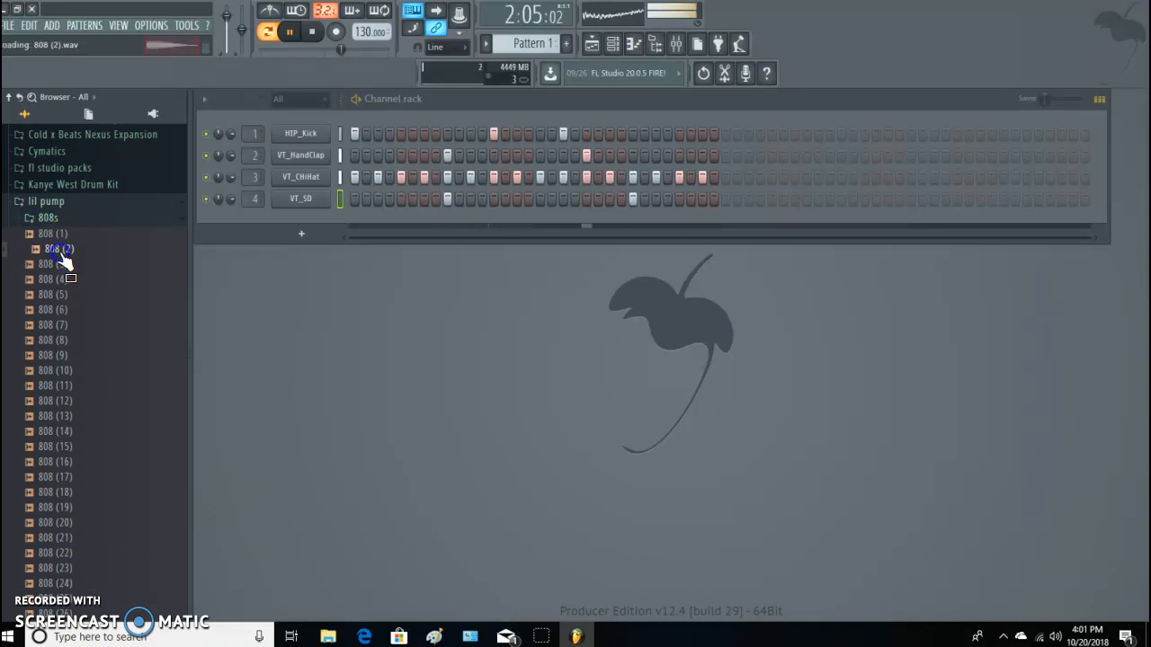
click(68, 204)
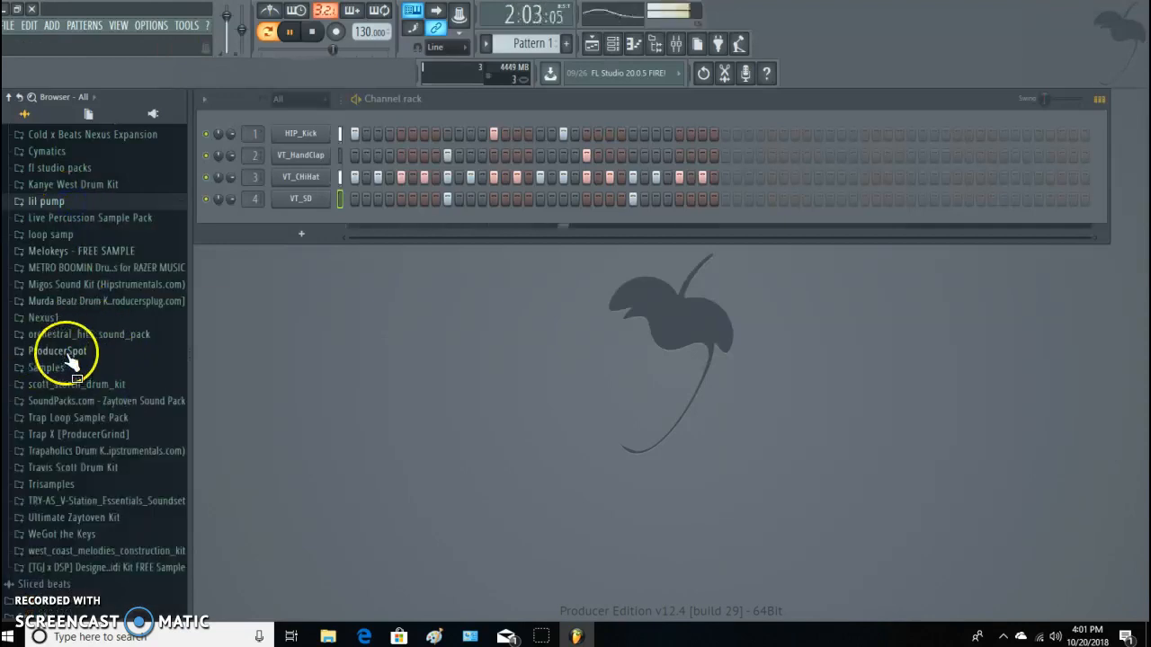
Audition the 808s & Kicks of the Zaytoven Sound Pack and add 808 6 (Classic) as a new channel.
click(112, 402)
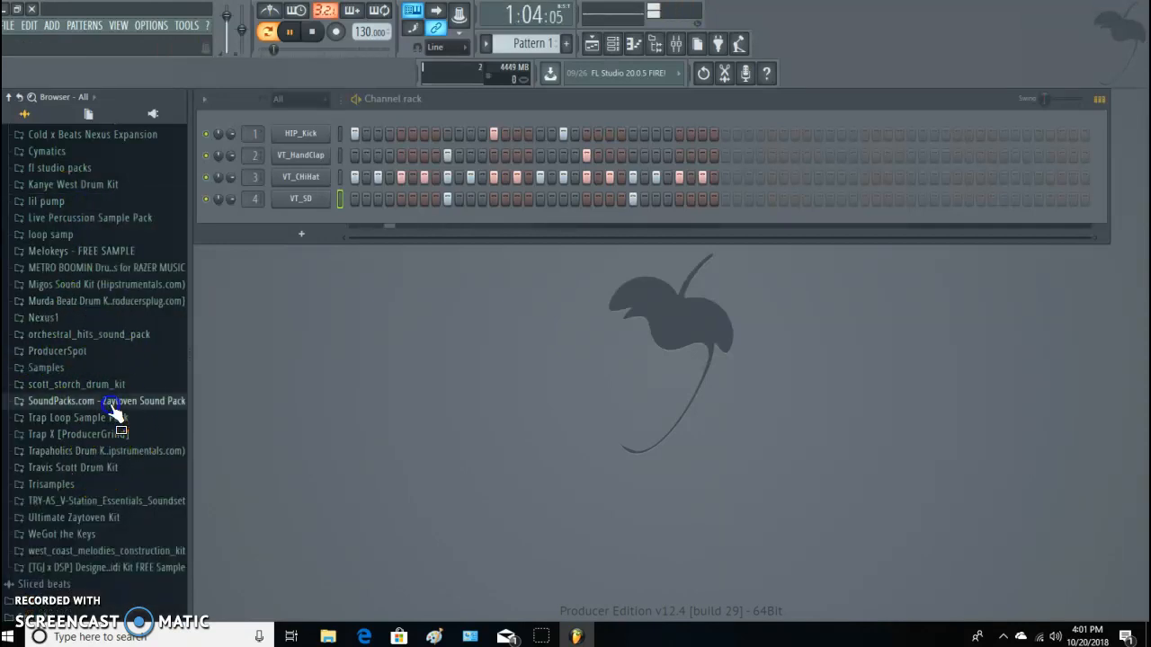
click(57, 245)
click(58, 262)
click(56, 278)
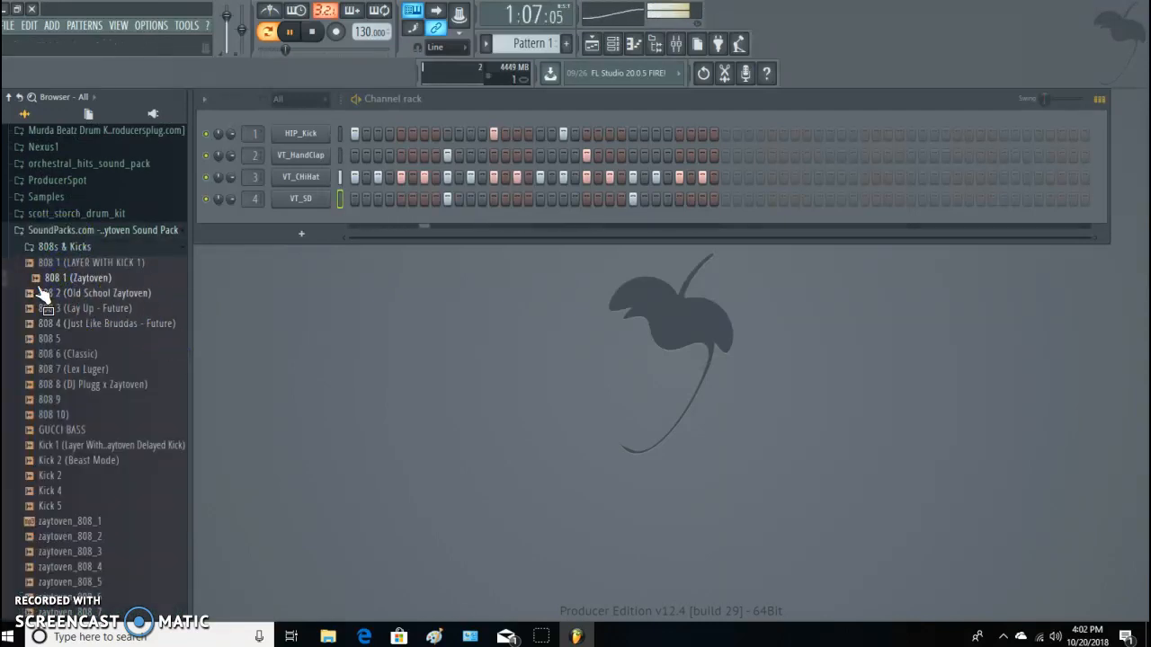
click(68, 308)
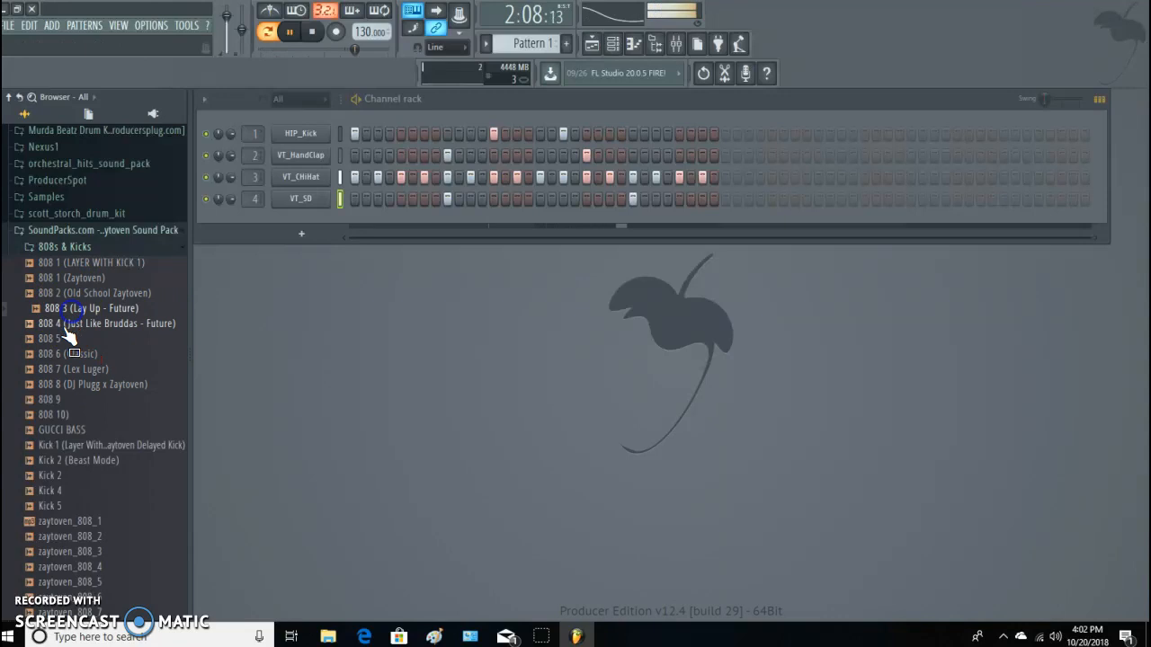
click(54, 338)
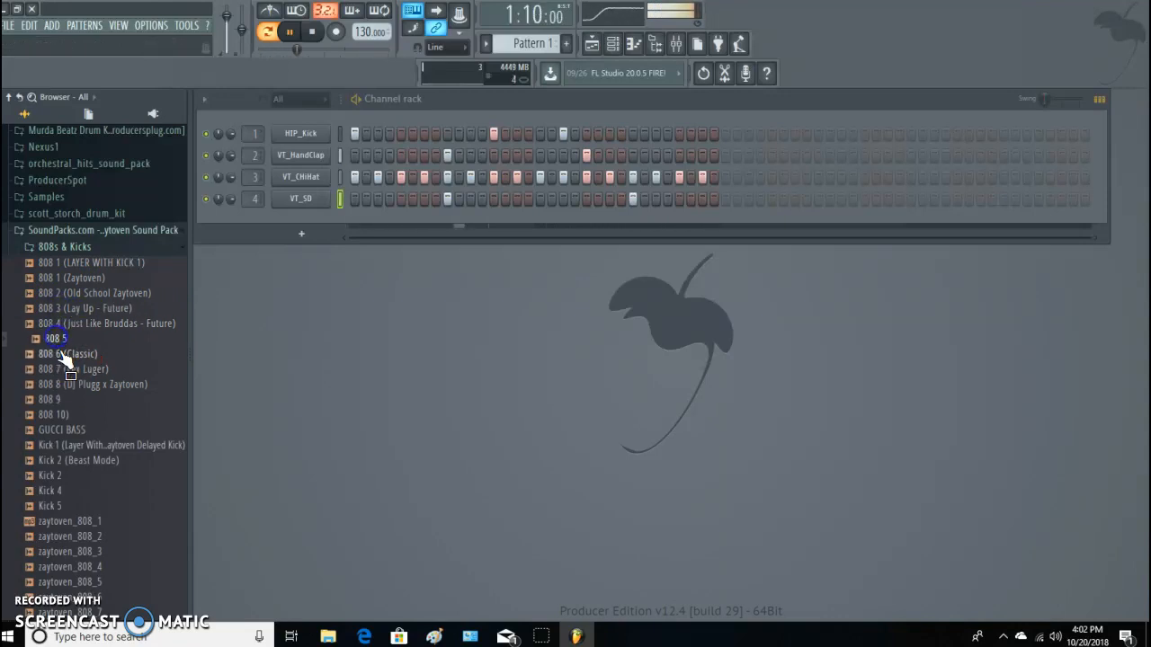
drag(59, 355, 259, 222)
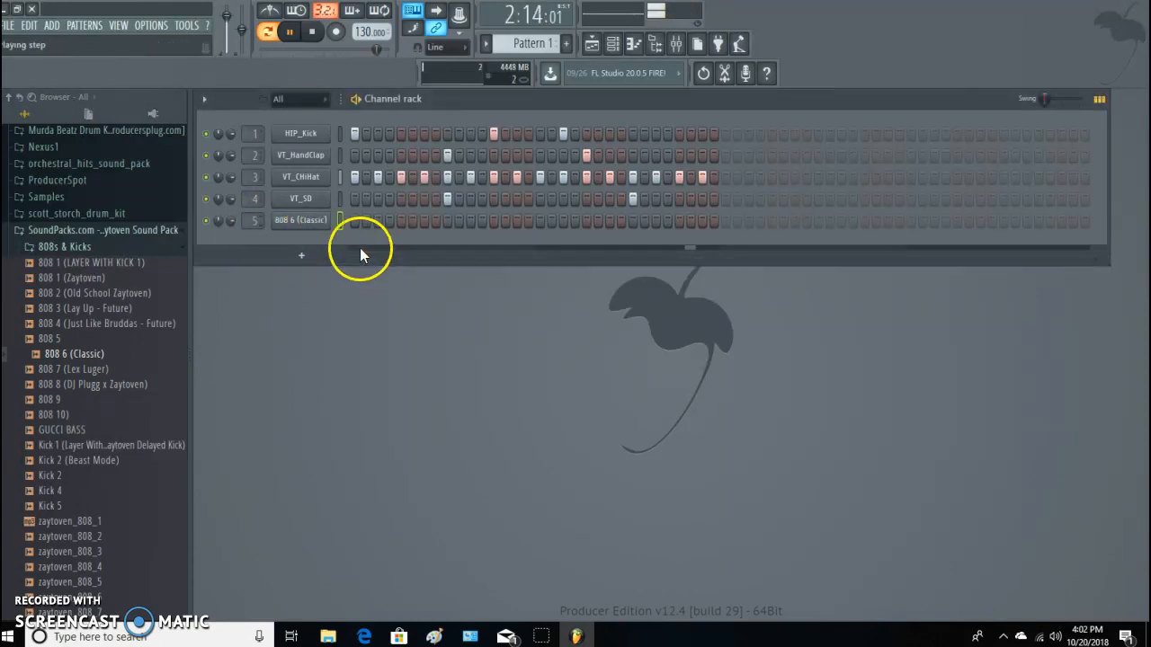
Place 808 6 (Classic) hits on steps 1, 7, 9 and 17, trying and removing one on step 21.
click(355, 221)
click(424, 221)
click(447, 221)
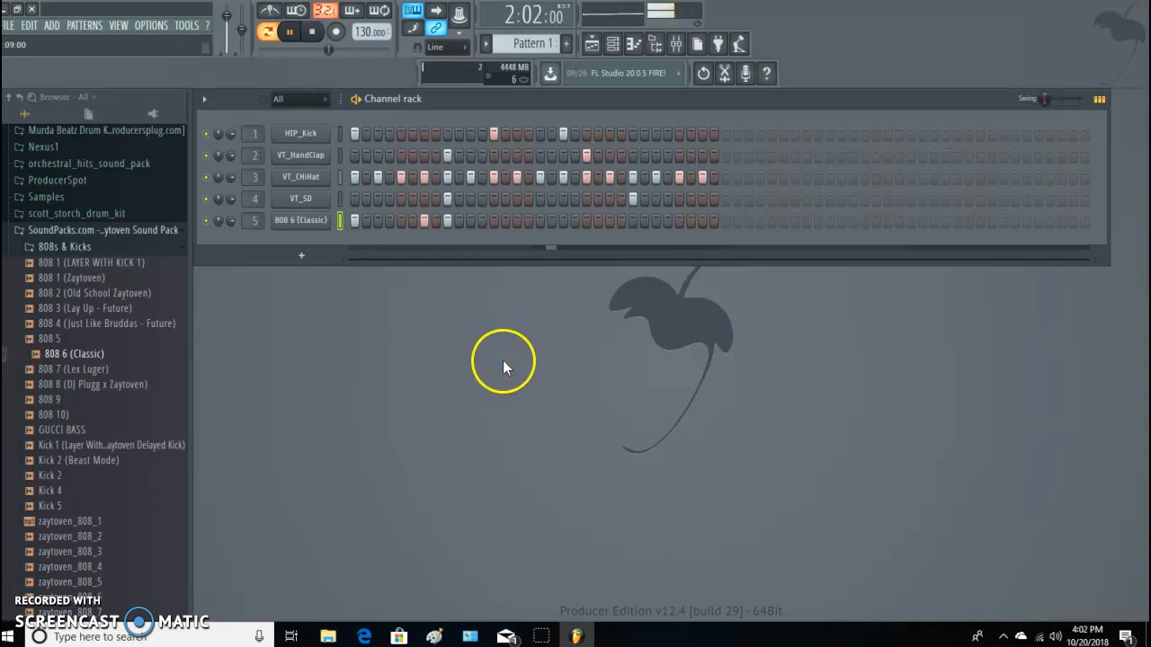
click(539, 221)
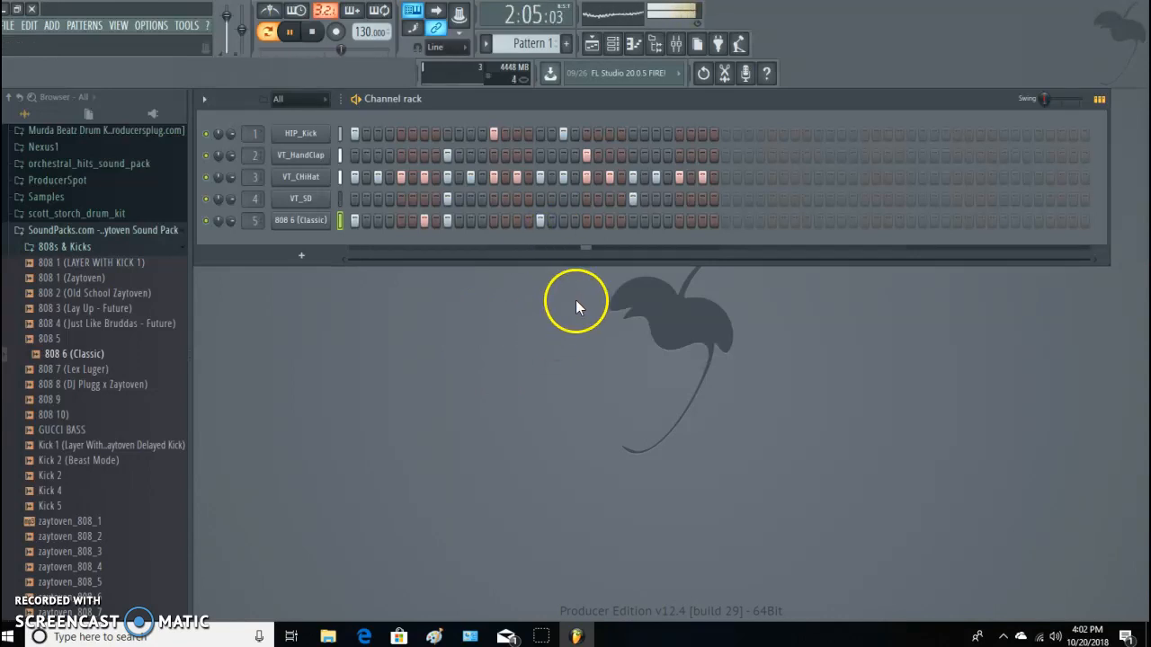
click(589, 223)
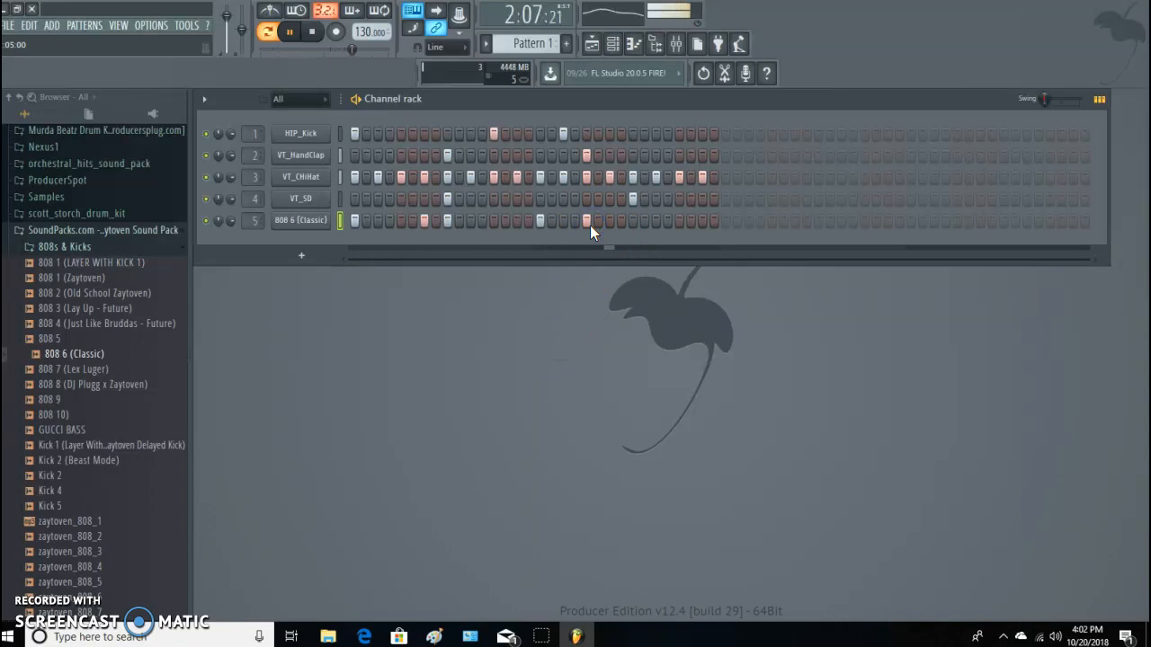
click(590, 225)
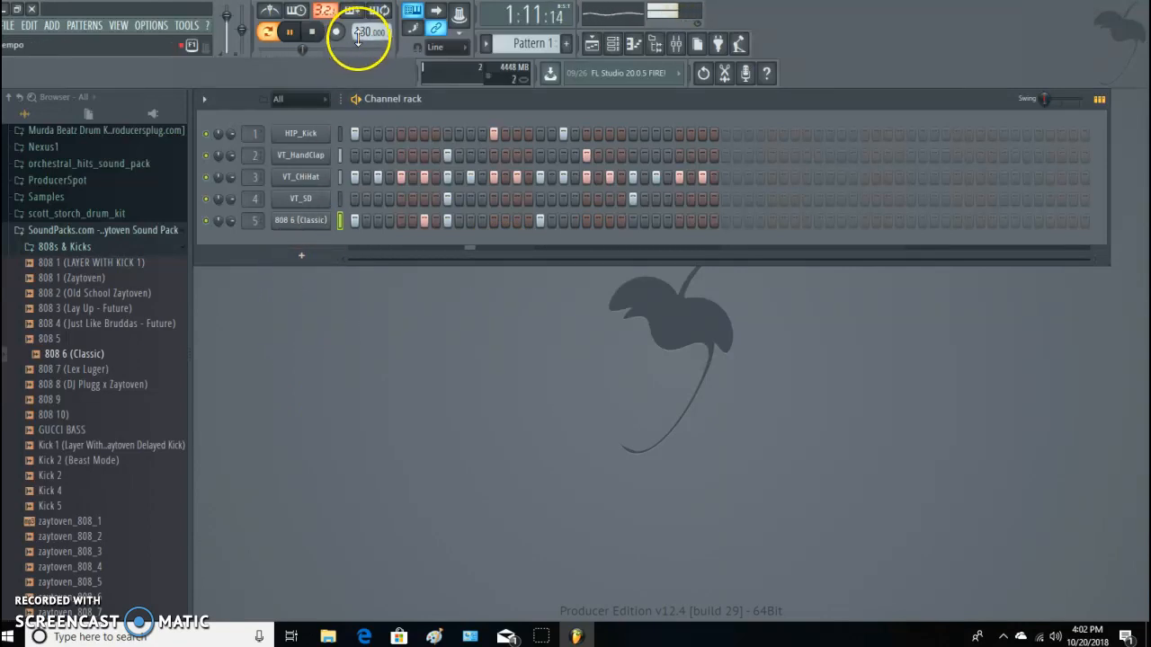
Raise the project tempo to 140 BPM.
drag(361, 37, 362, 34)
scroll(362, 34, up, 3)
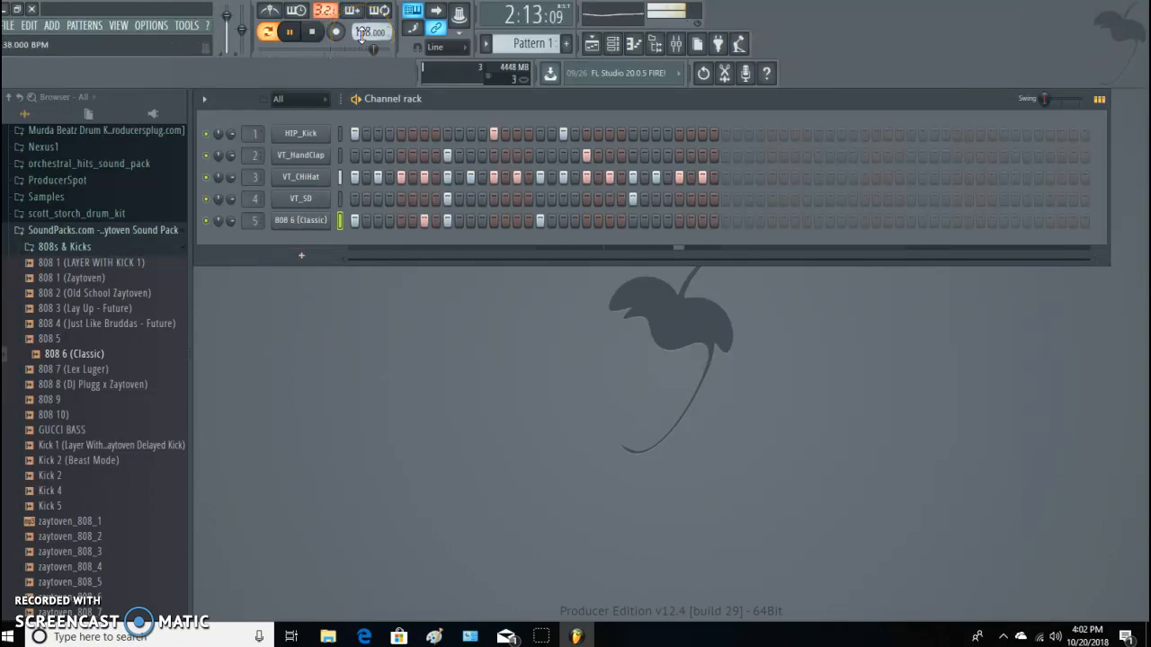
scroll(362, 34, up, 1)
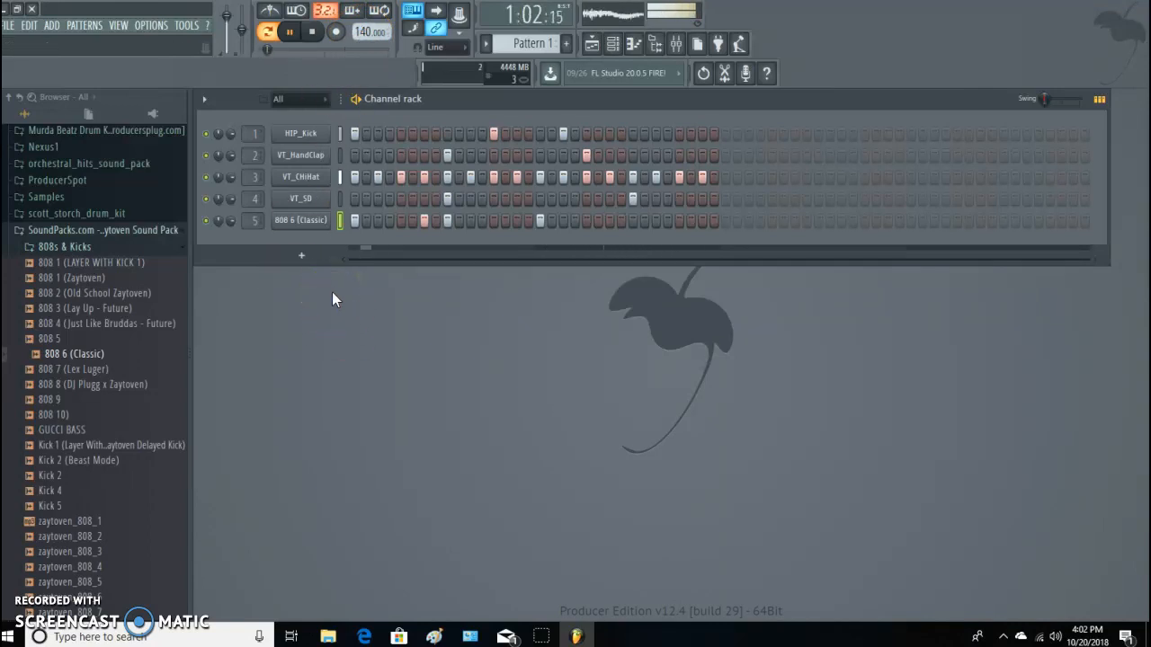
Add a Nexus channel to the rack and load the PN Piano and Strings preset from its Piano category.
click(302, 258)
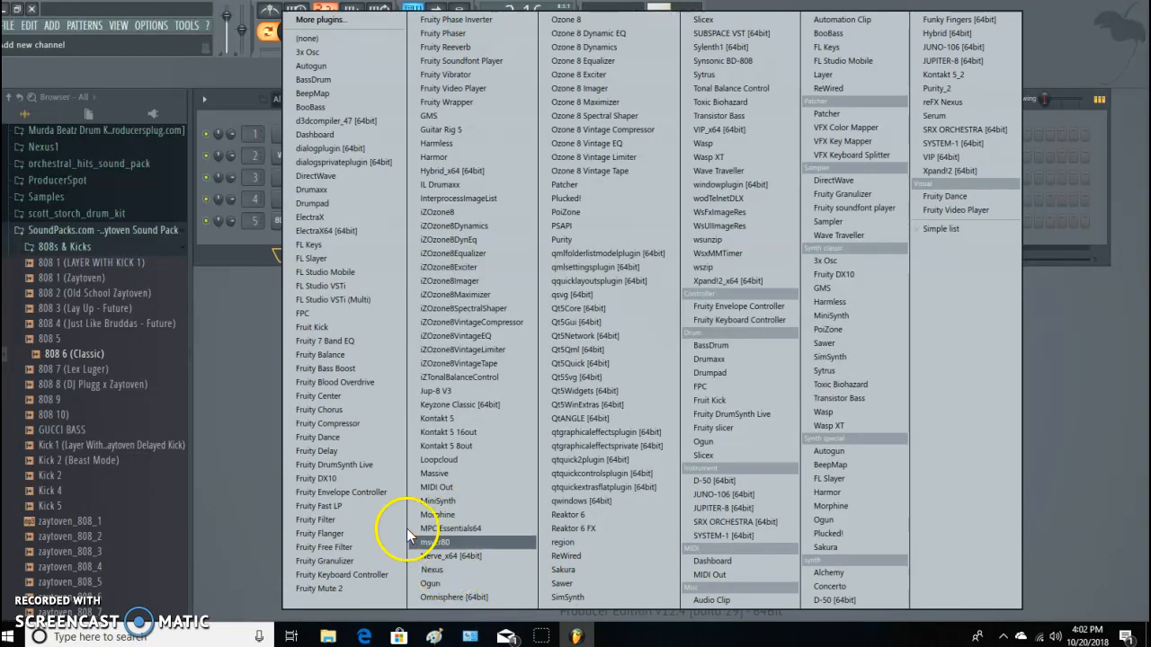
click(466, 572)
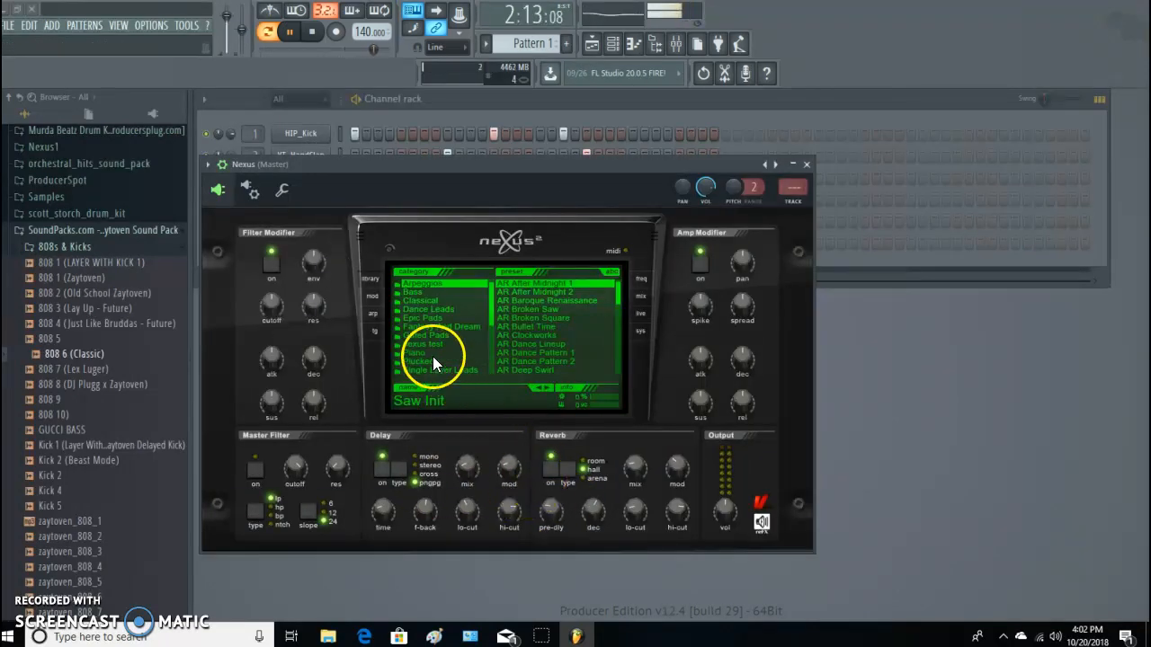
click(432, 355)
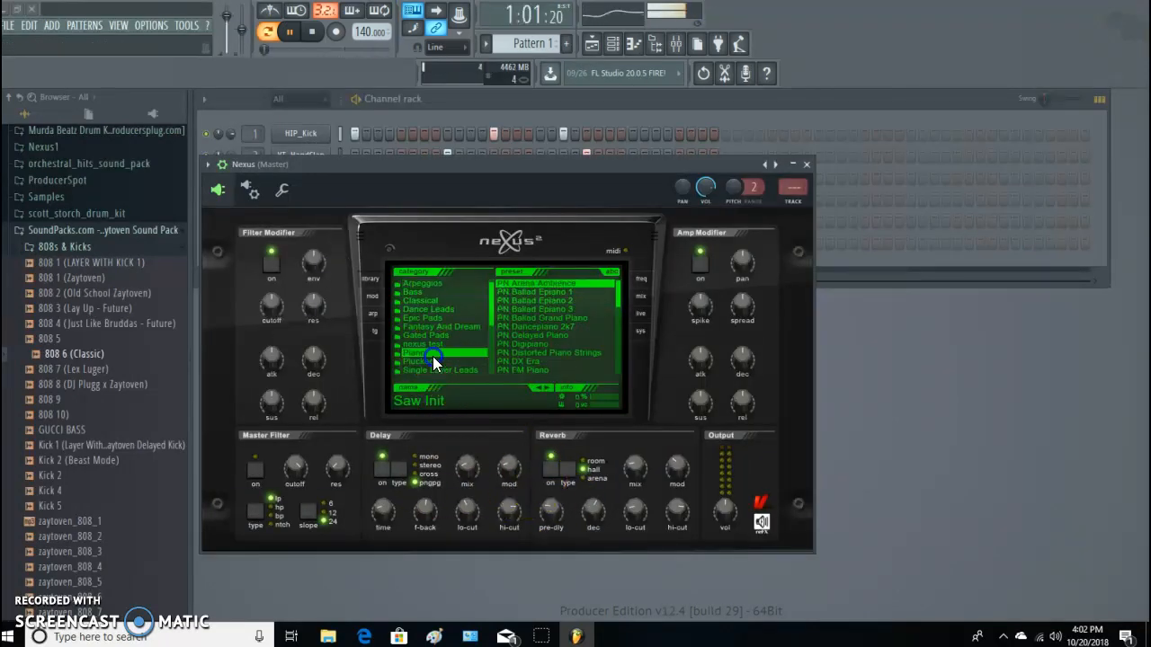
scroll(619, 296, down, 3)
drag(619, 303, 618, 329)
click(555, 337)
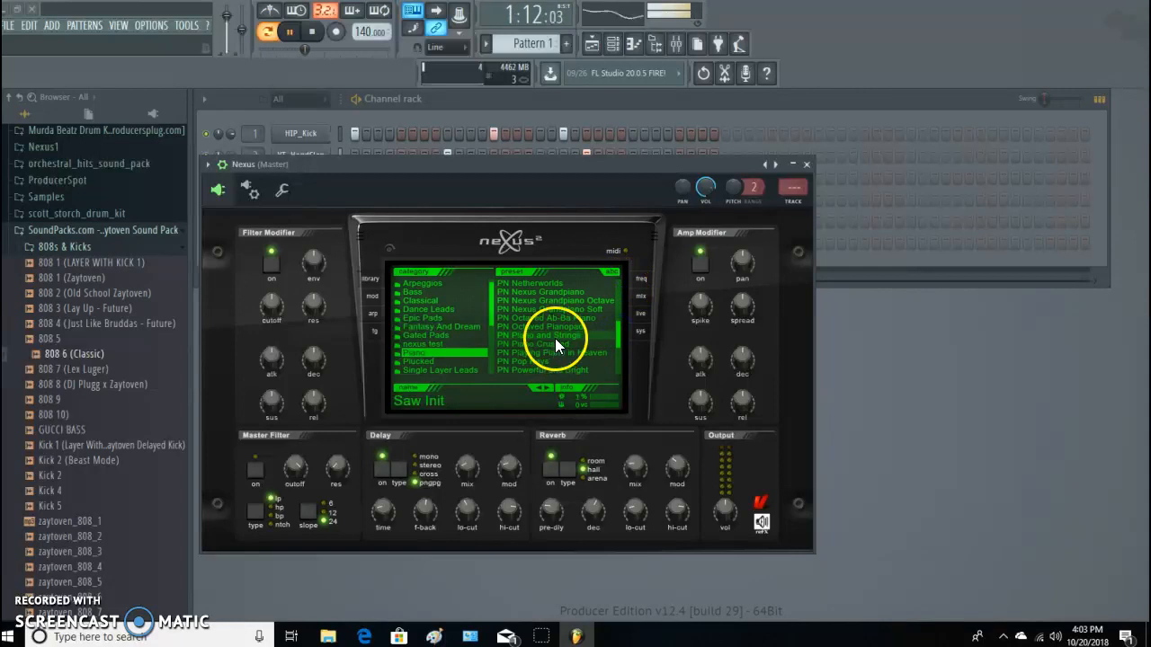
click(808, 164)
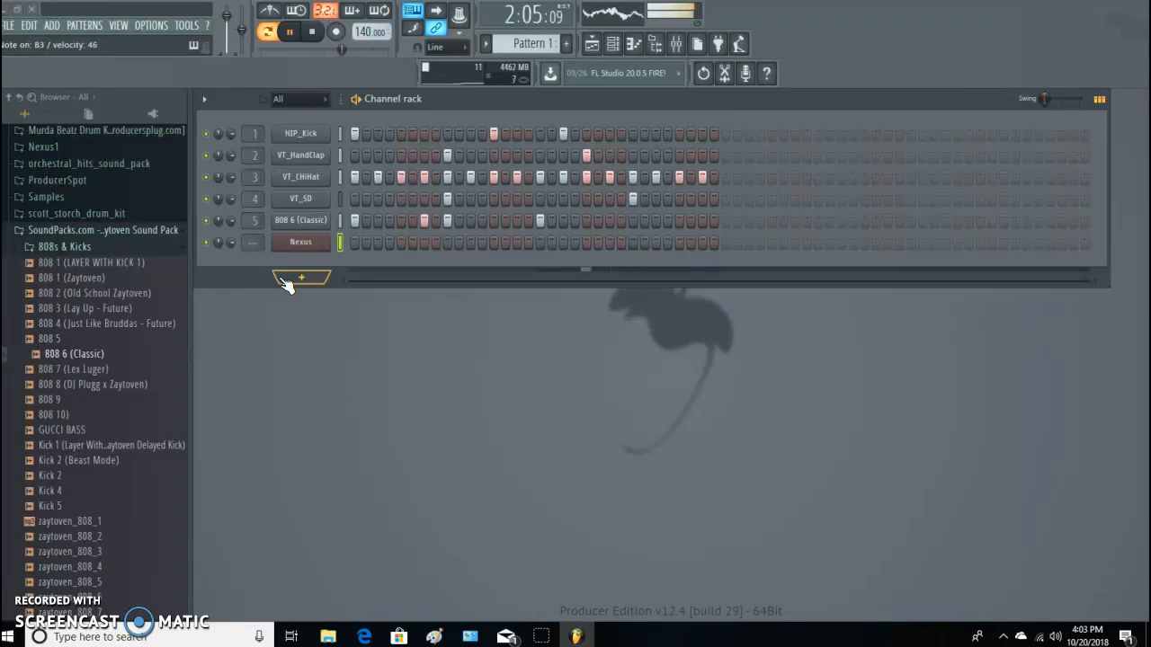
Record a first Nexus melody take as notes and automation over the drum pattern.
click(314, 33)
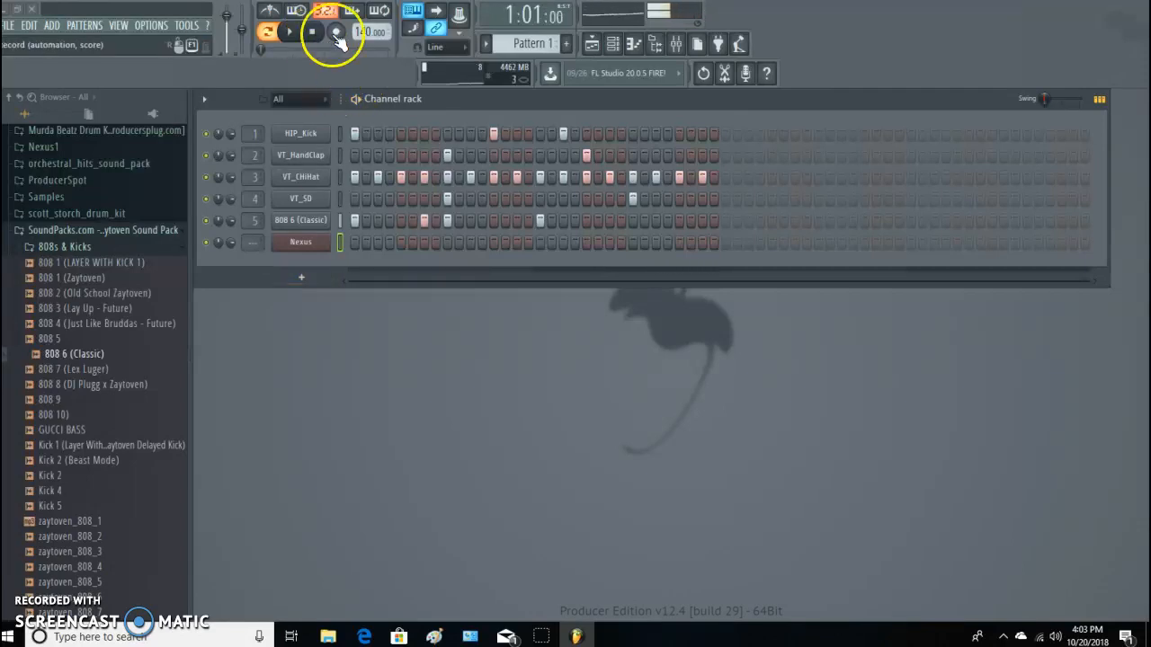
click(336, 34)
click(557, 393)
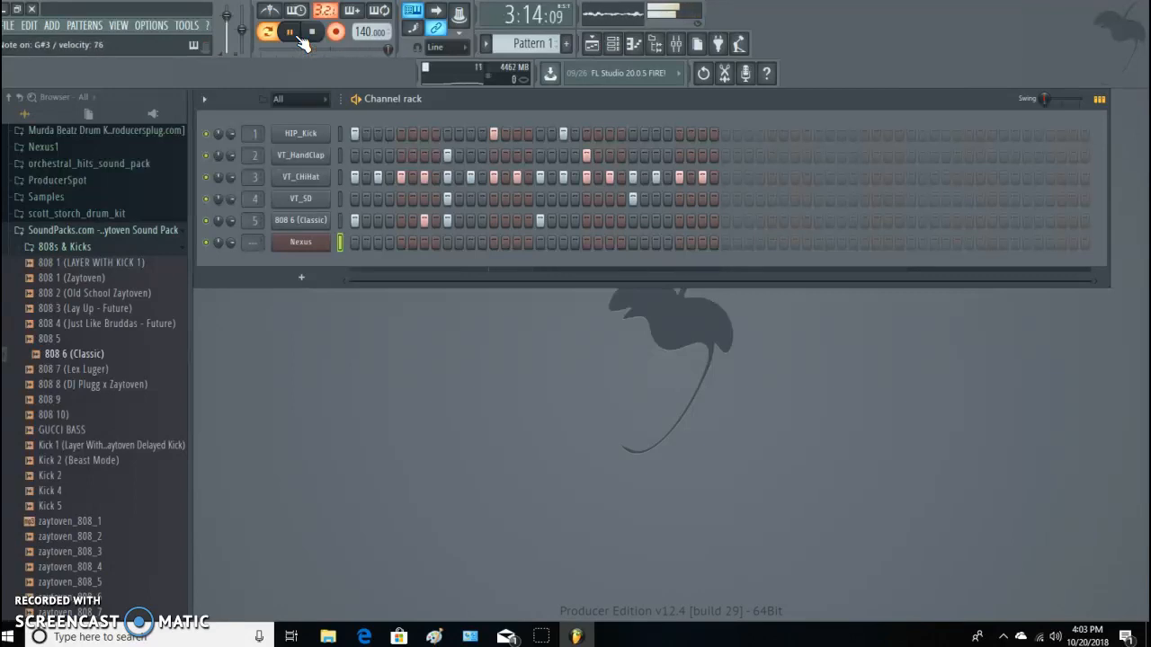
key(space)
click(322, 37)
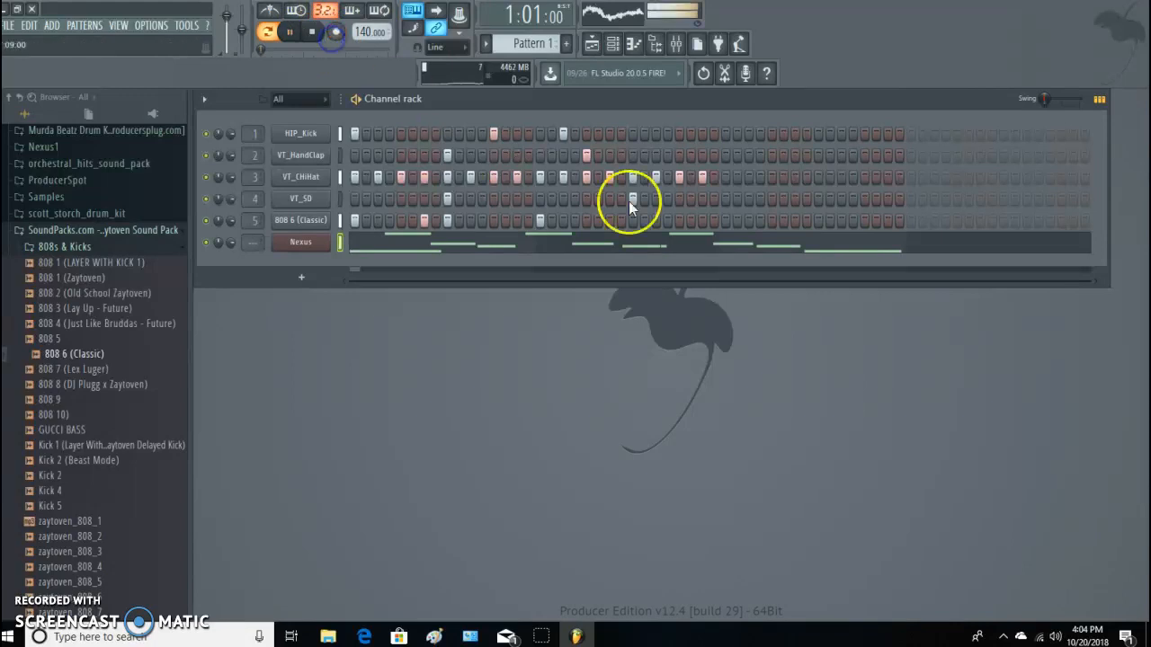
Try quantizing the recorded Nexus notes with the Push pull heavy template and an adjusted sensitivity, and discard the quantizer.
click(477, 261)
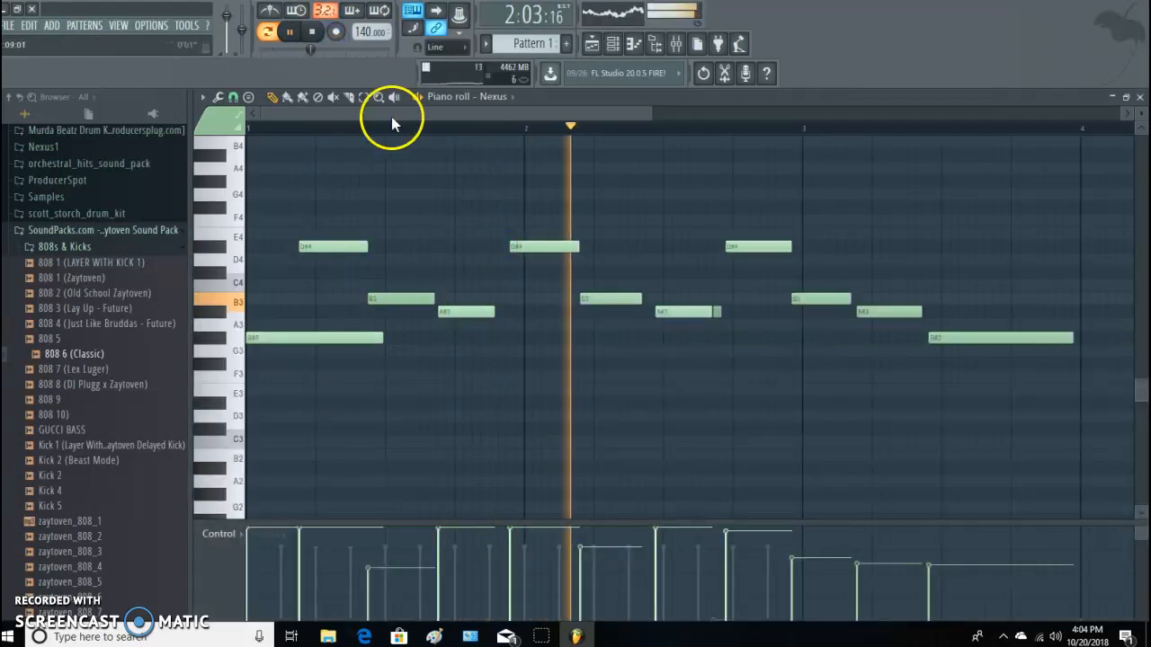
key(space)
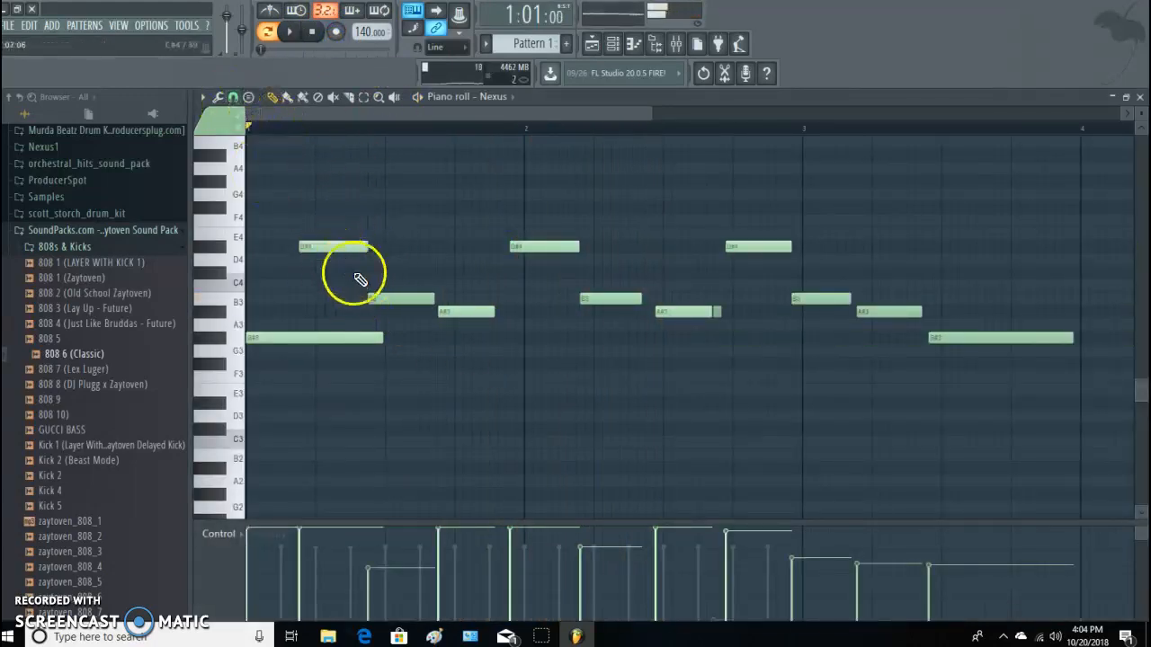
click(206, 98)
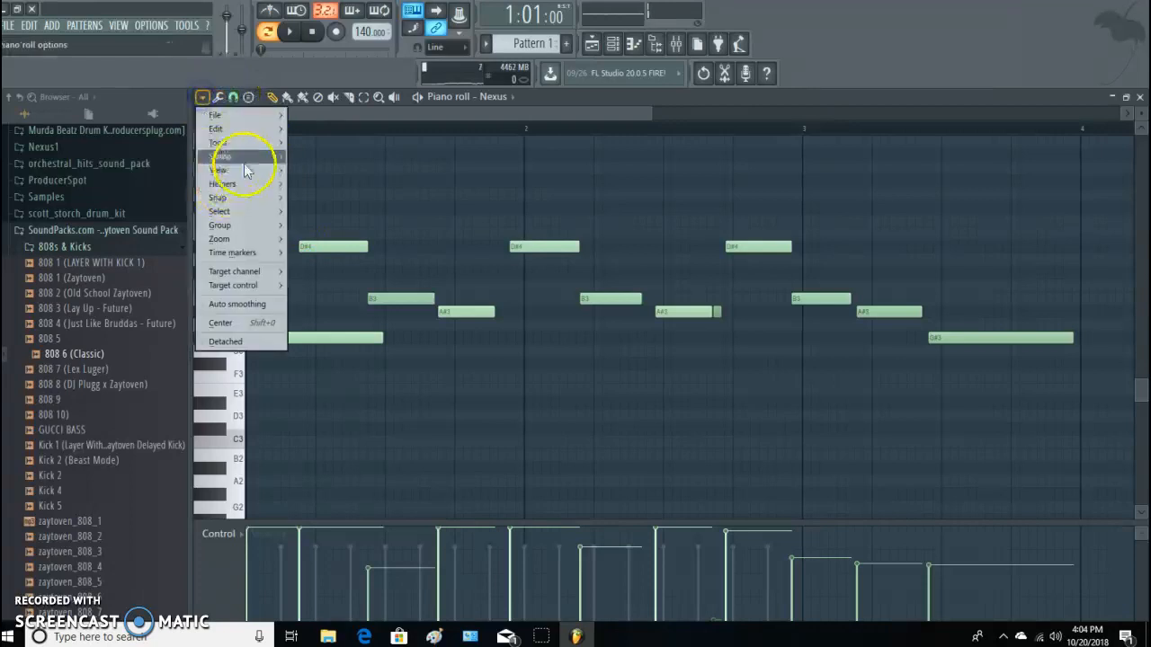
mouse_move(238, 142)
click(360, 221)
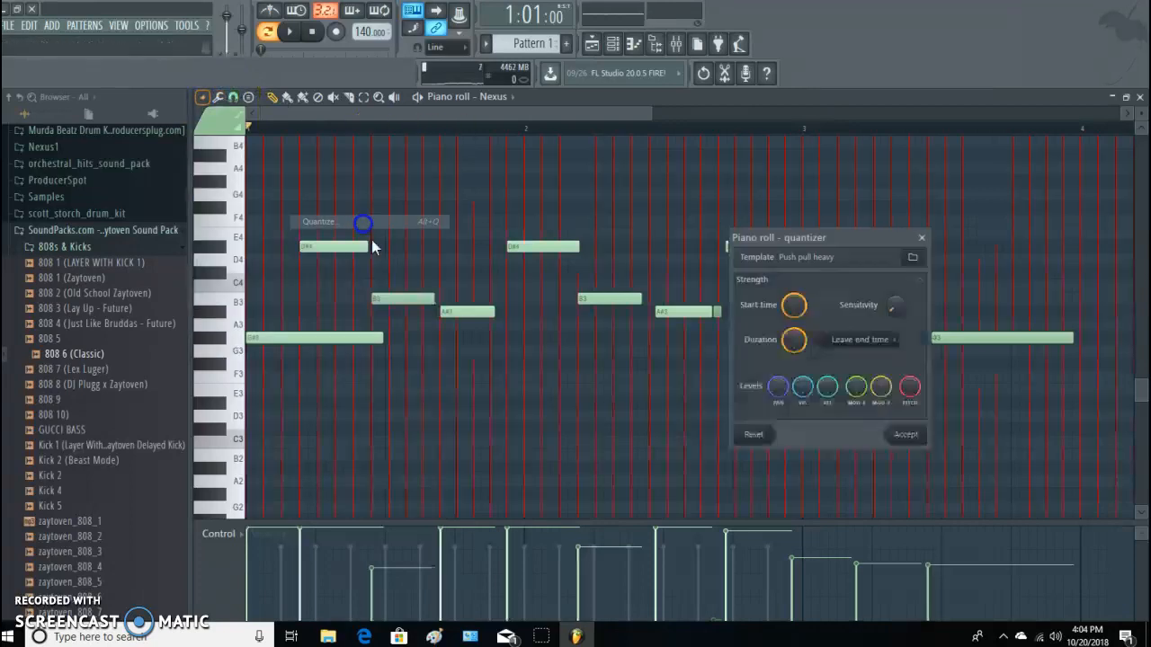
drag(902, 308, 902, 302)
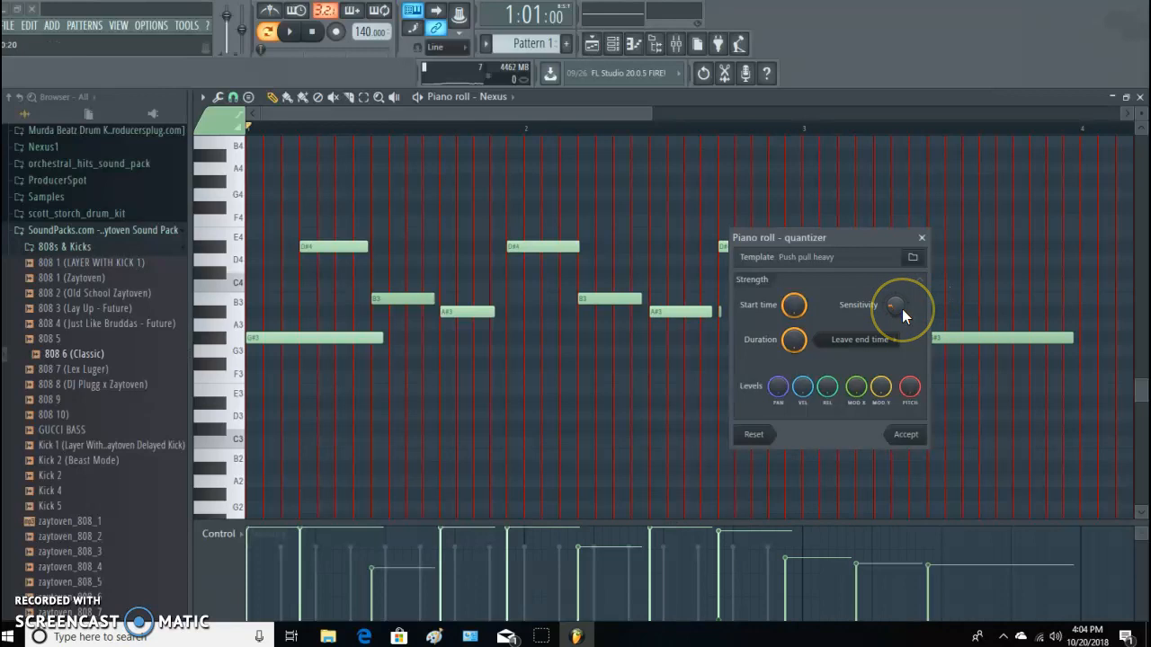
key(space)
key(space)
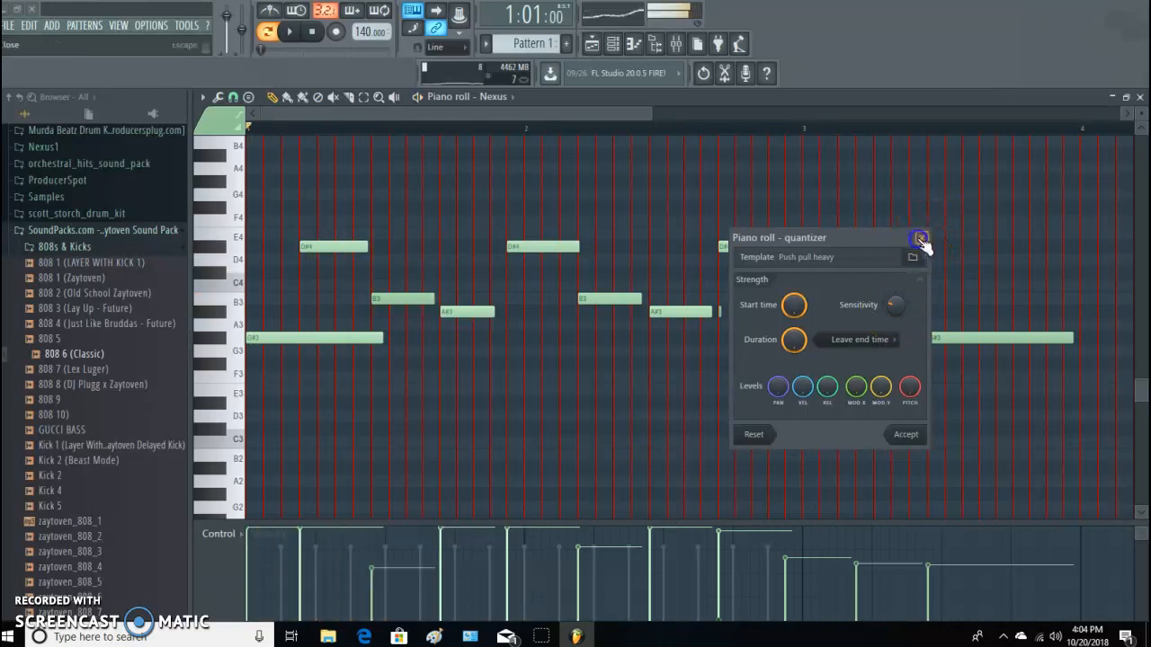
click(921, 238)
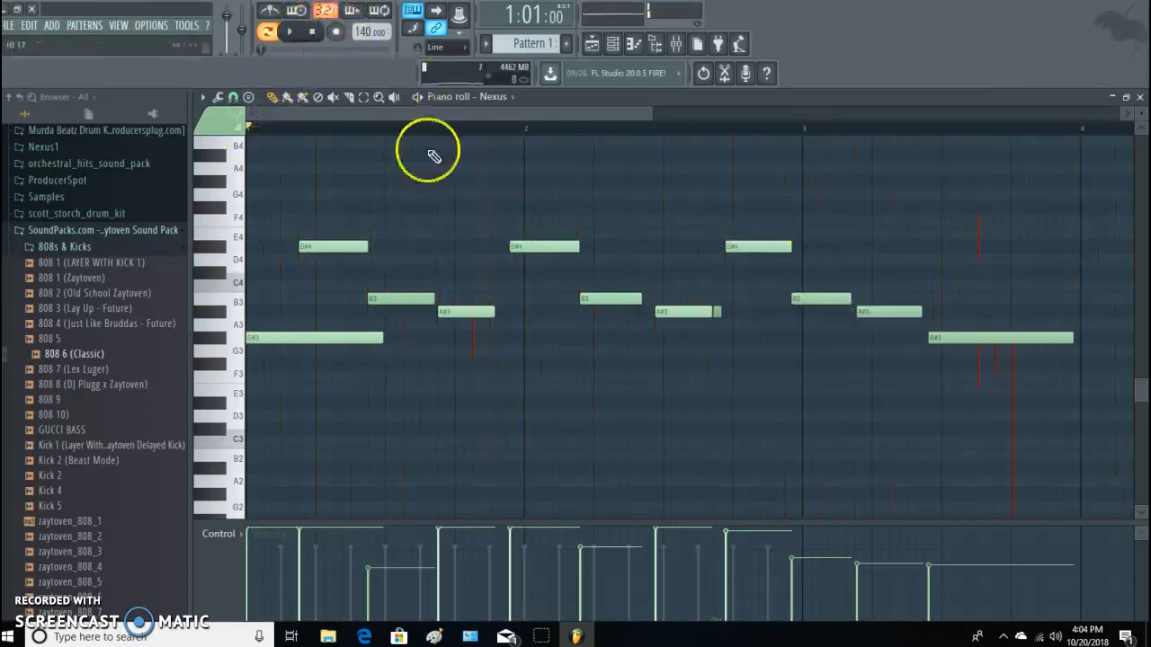
Select all the recorded notes in the Nexus piano roll and delete them.
click(365, 98)
drag(269, 178, 1059, 494)
key(Delete)
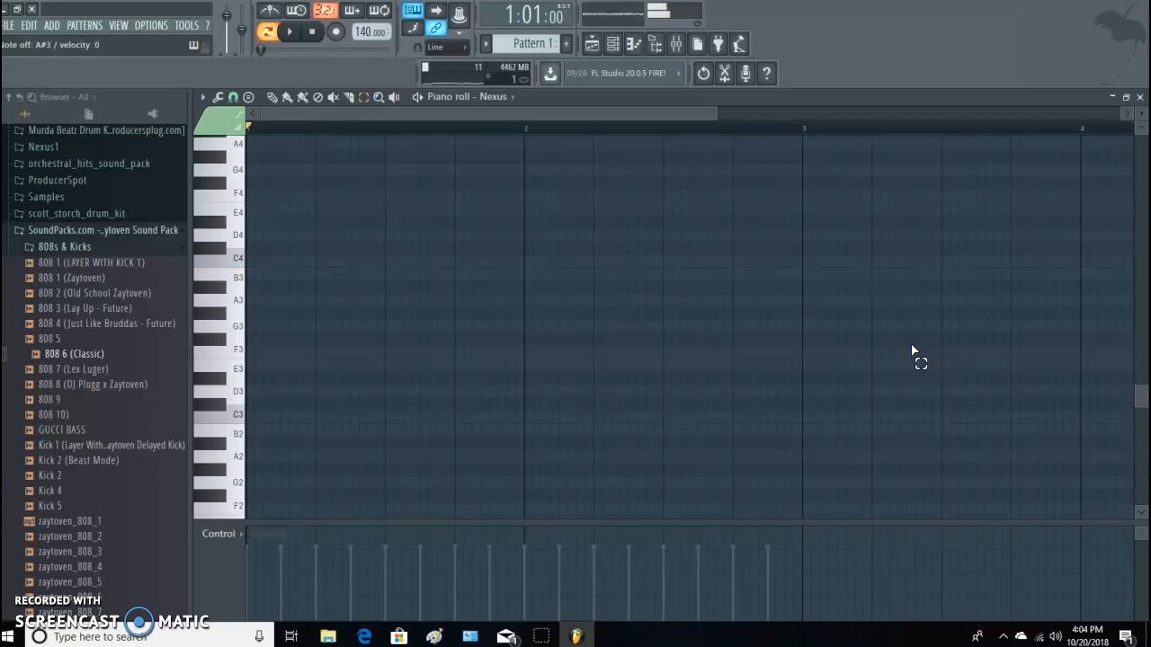
Record a new Nexus melody take as notes and automation, turn recording off and play the take back.
click(336, 32)
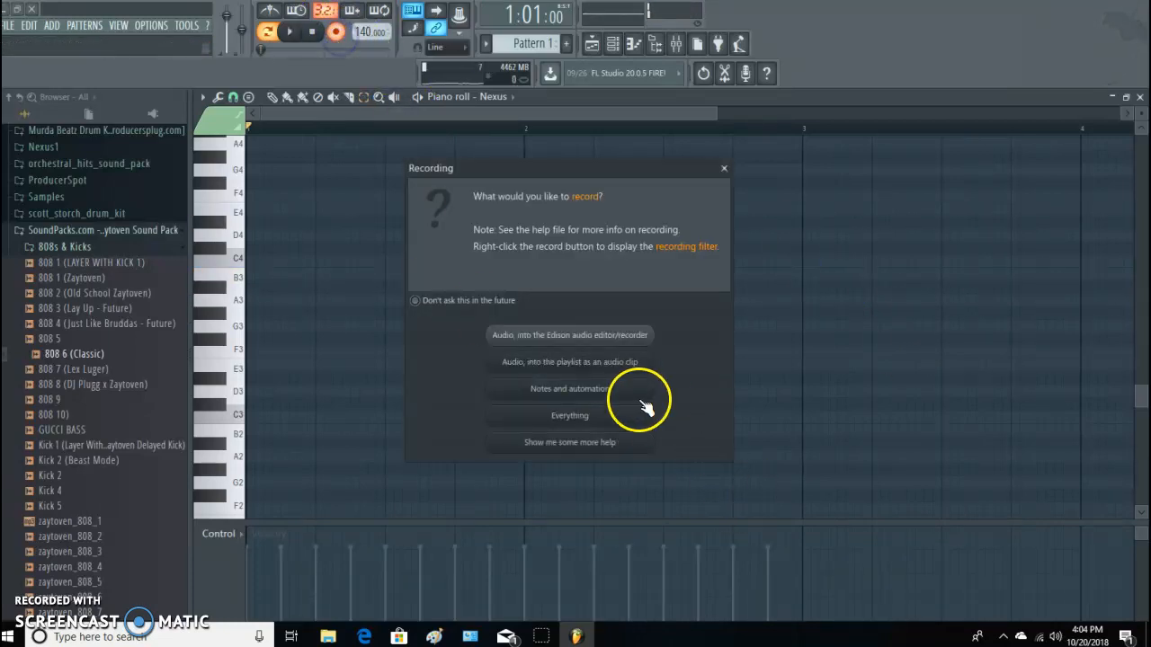
click(604, 389)
click(290, 34)
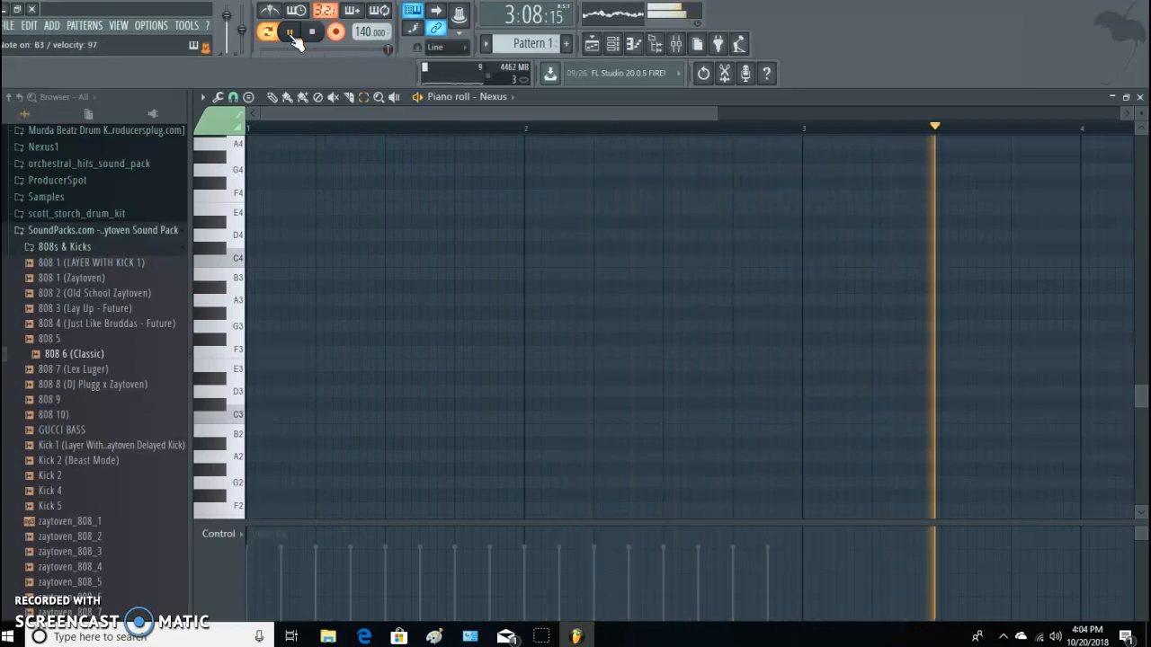
key(space)
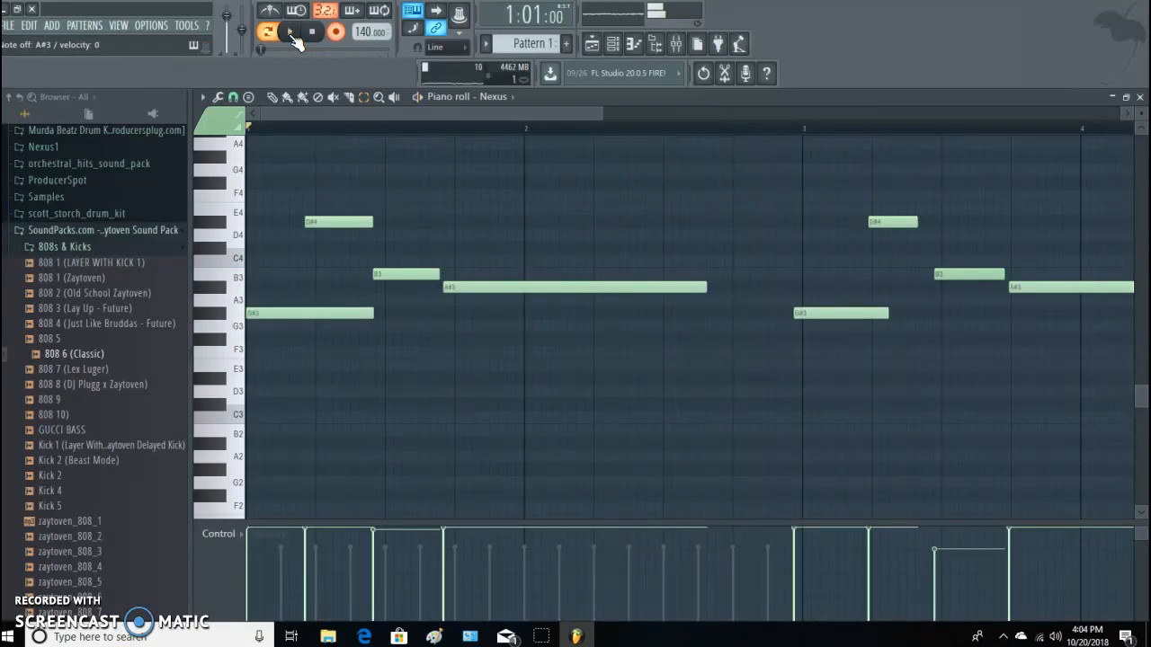
click(335, 31)
key(space)
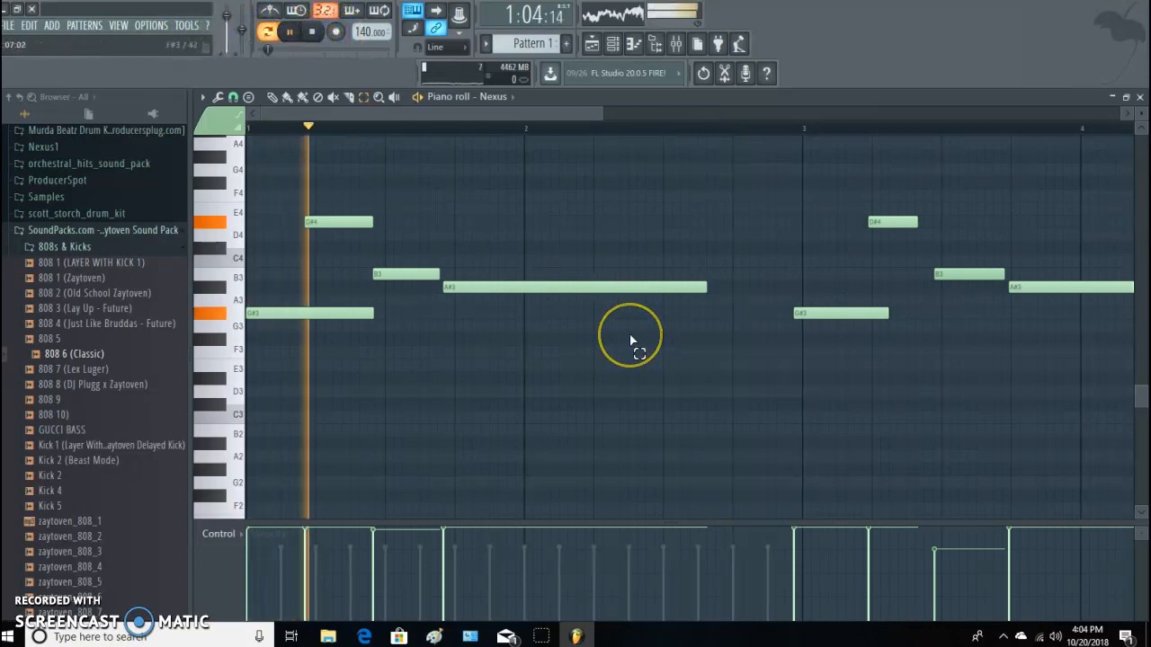
Examine the arpeggiator settings of the Nexus piano sound while the recorded melody plays.
click(1140, 99)
click(876, 241)
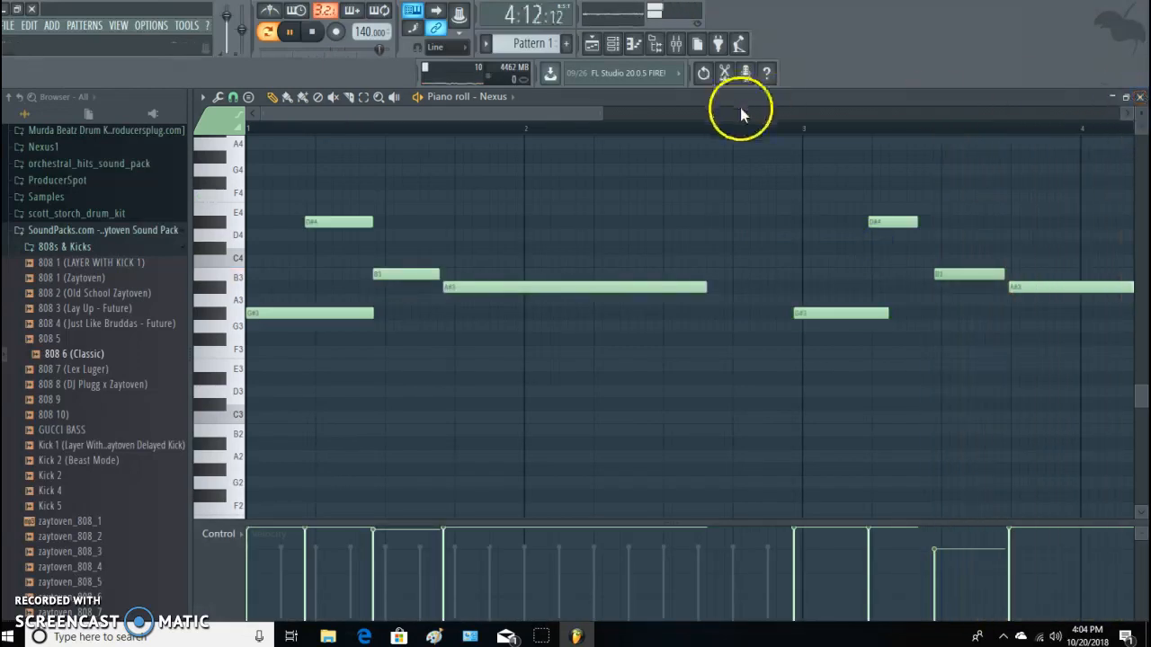
click(1140, 97)
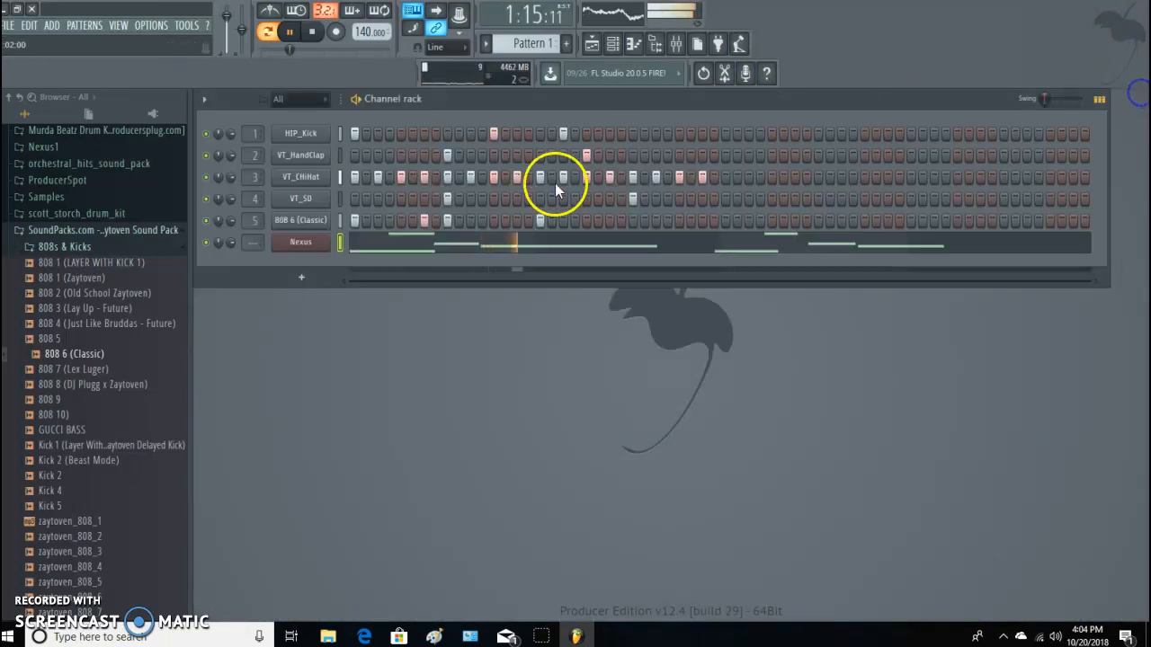
click(304, 242)
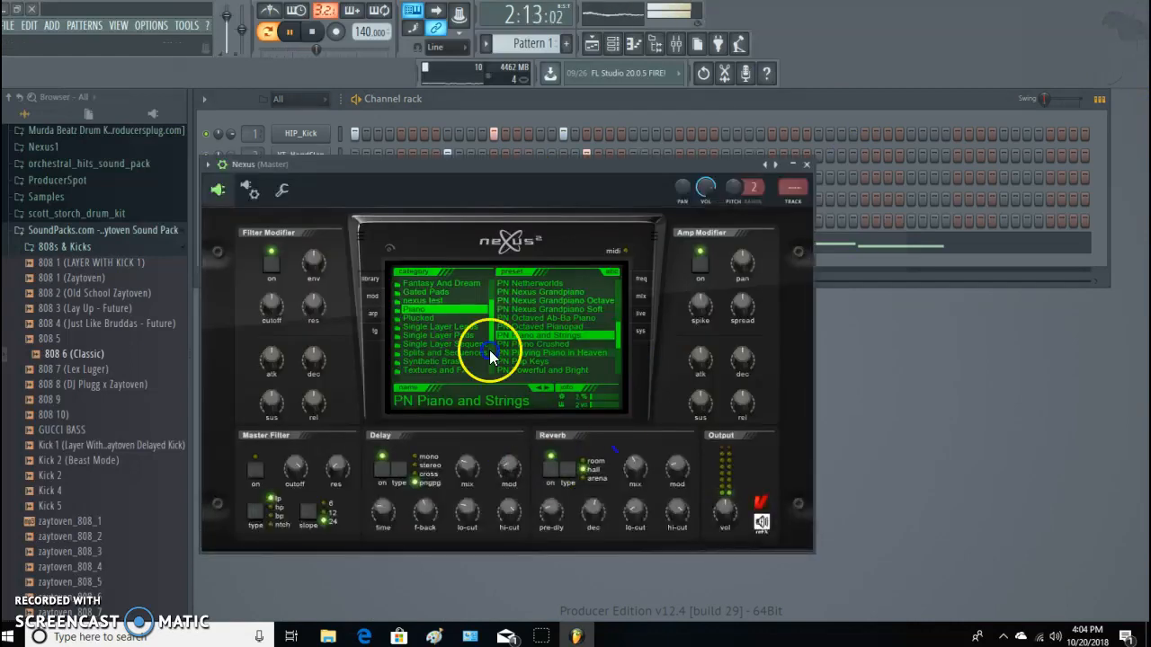
click(374, 324)
click(443, 282)
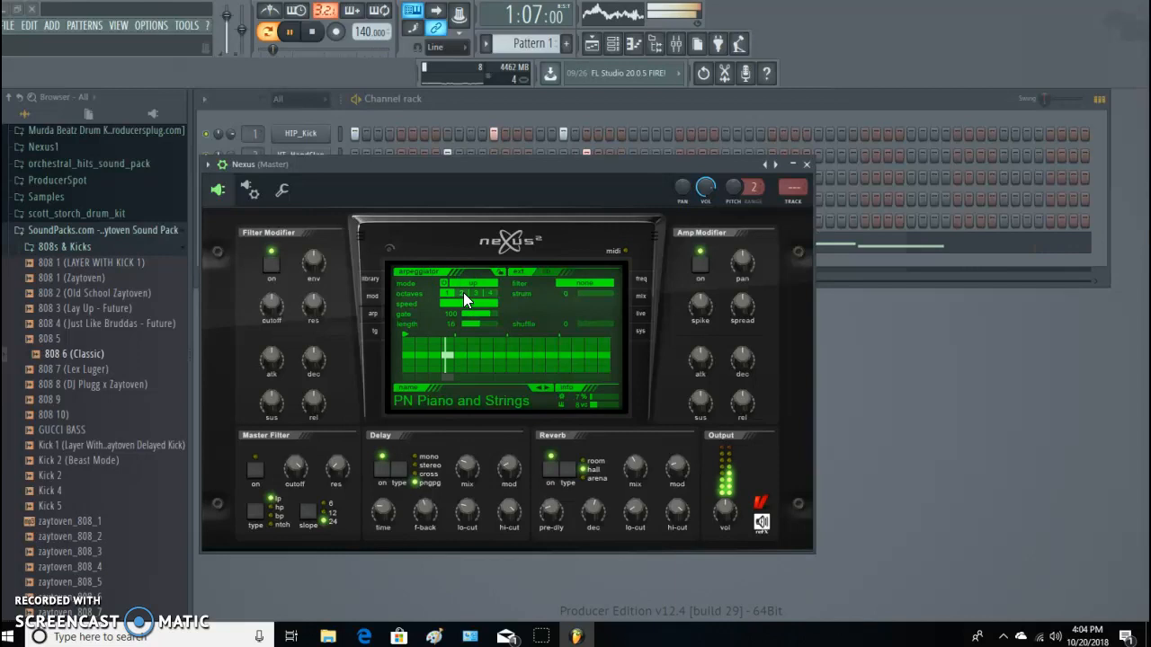
click(641, 330)
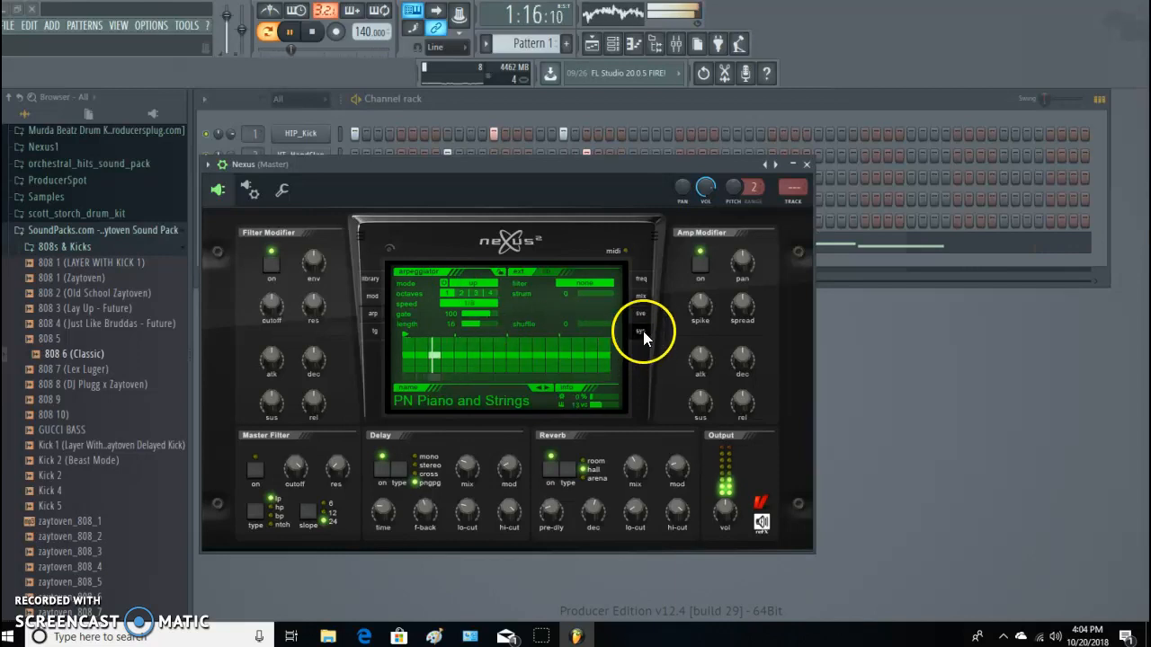
click(806, 165)
Delete both long A#3 notes and the repeated G#3, D#4 and B3 notes around bar 3 from the Nexus melody.
click(529, 243)
right_click(699, 286)
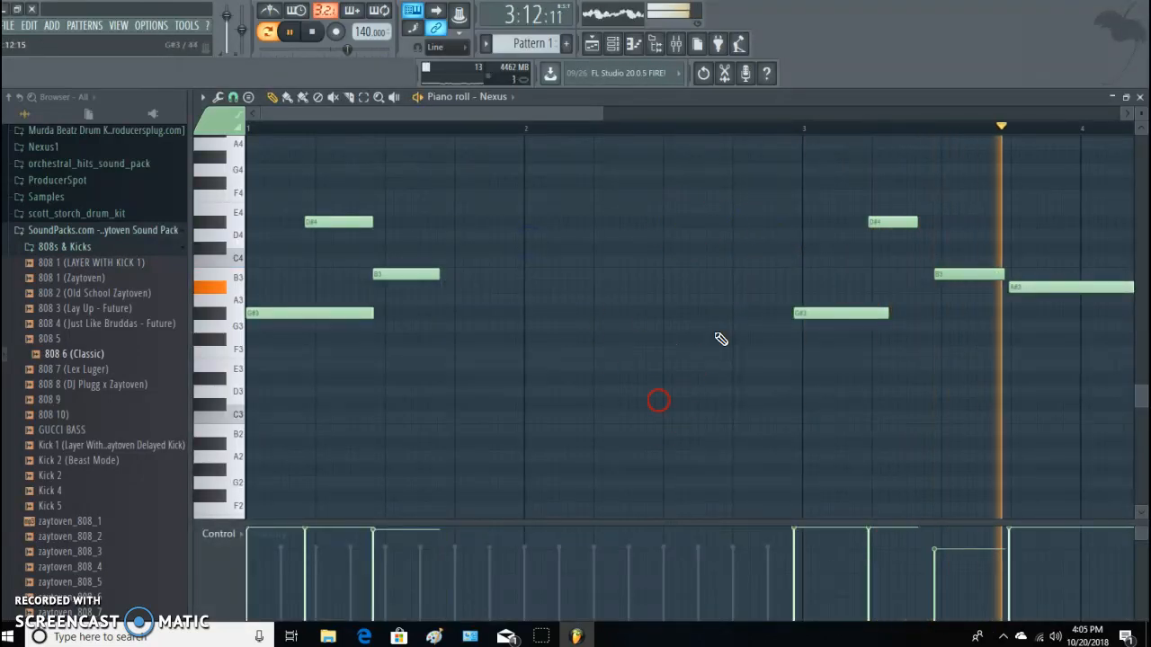
right_click(892, 221)
right_click(841, 313)
right_click(970, 274)
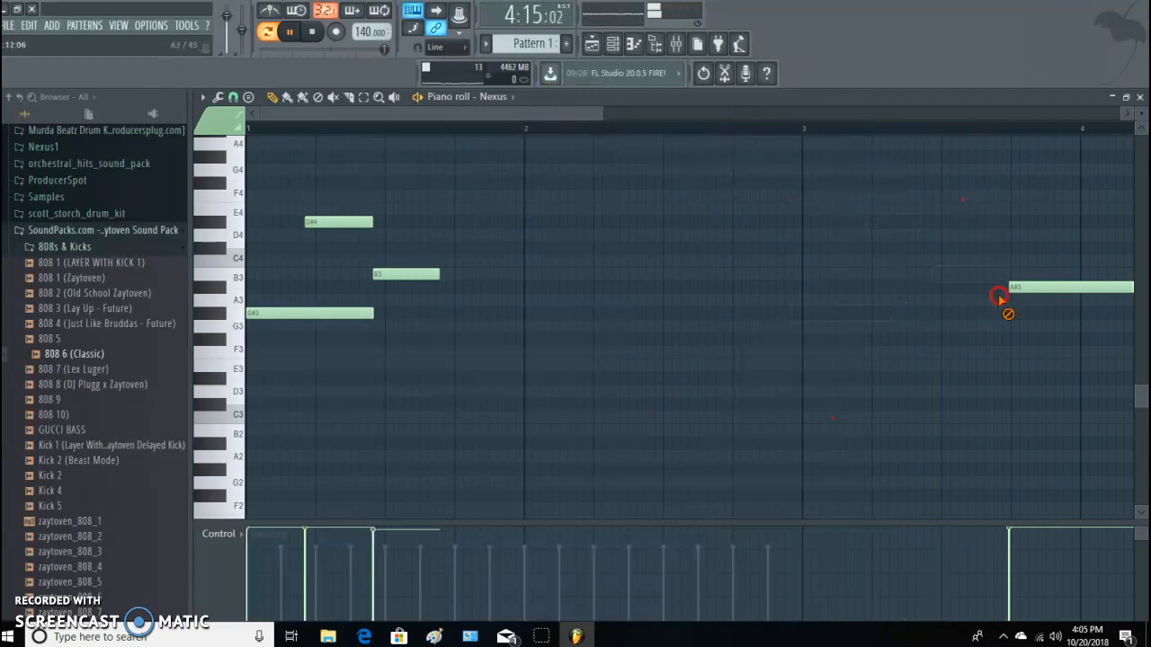
right_click(1056, 286)
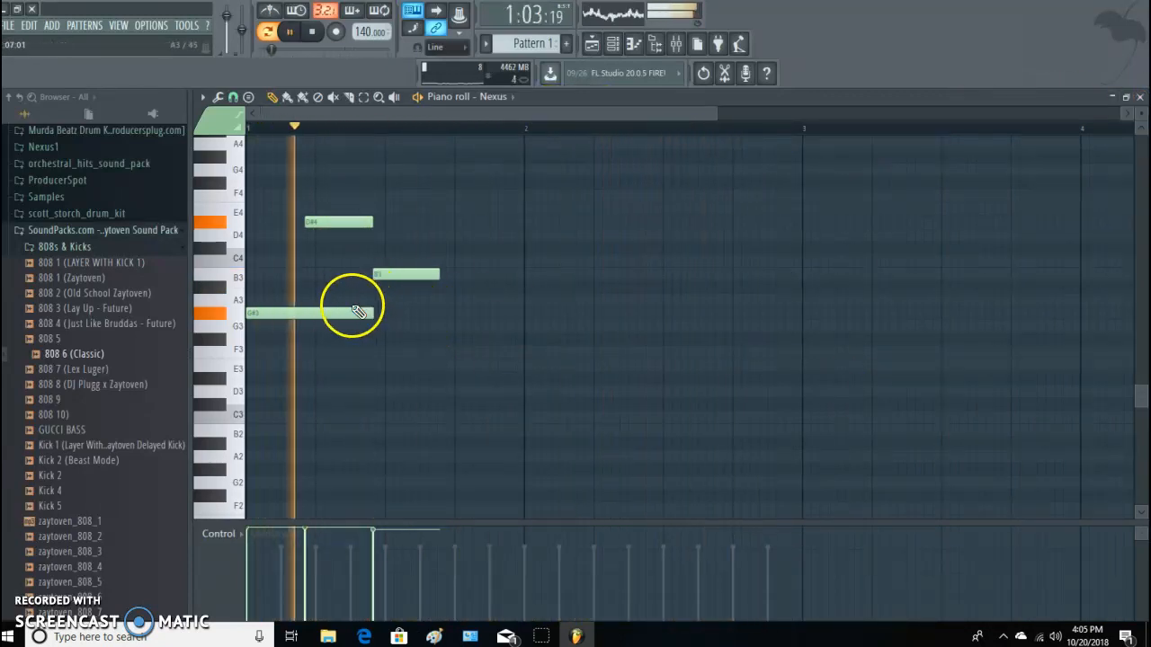
Add short Nexus notes G#3, B3, D#4, B3, G#3 and D#4 from beat 4 of bar 1 through bar 2.
click(455, 314)
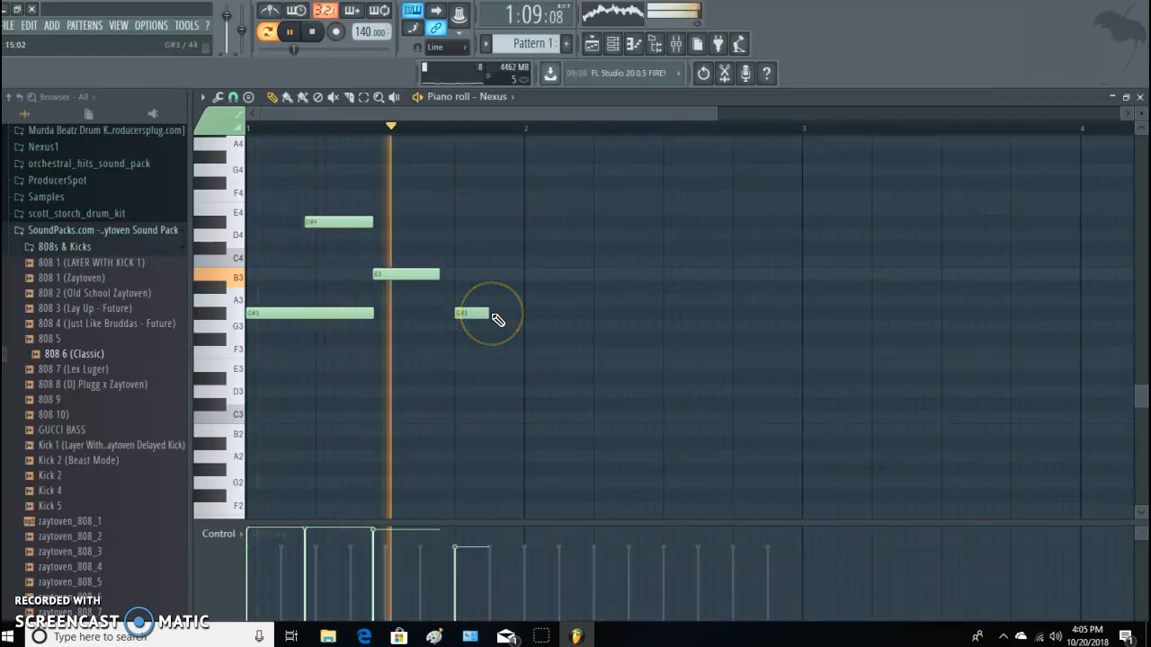
click(528, 274)
click(600, 211)
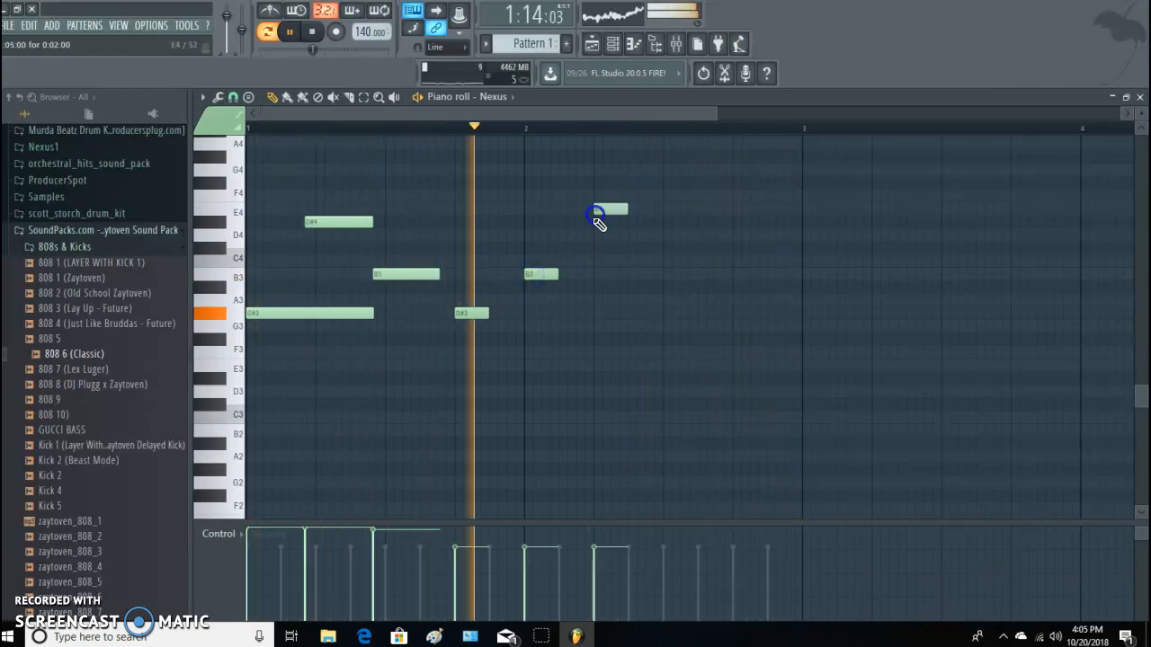
drag(608, 210, 607, 221)
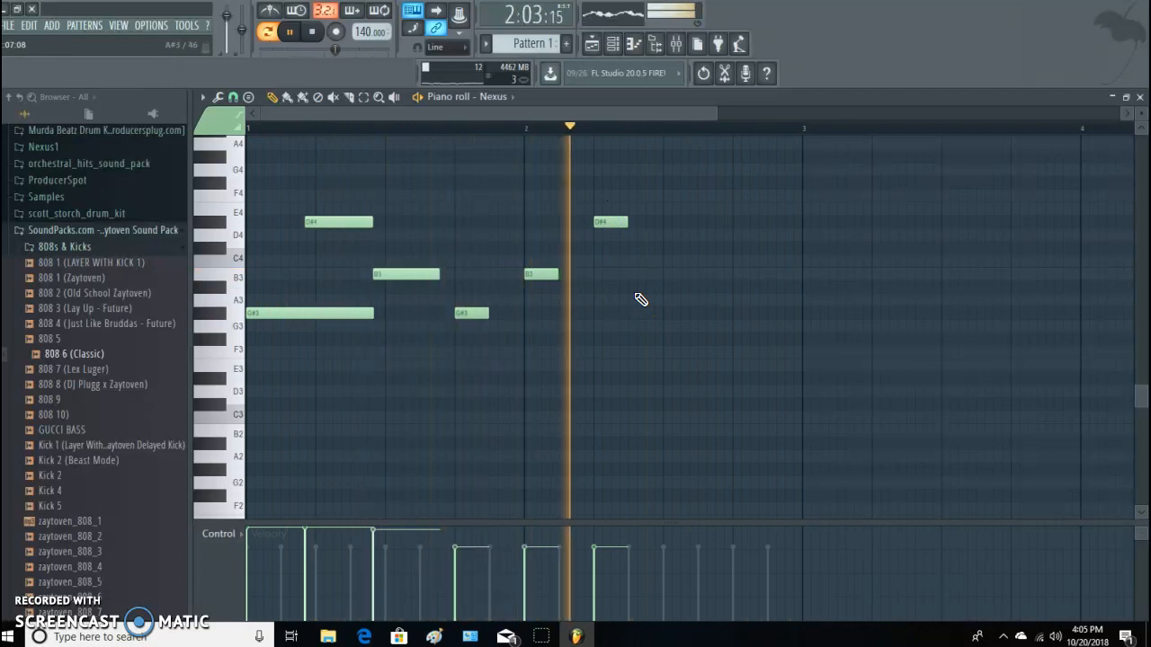
click(667, 273)
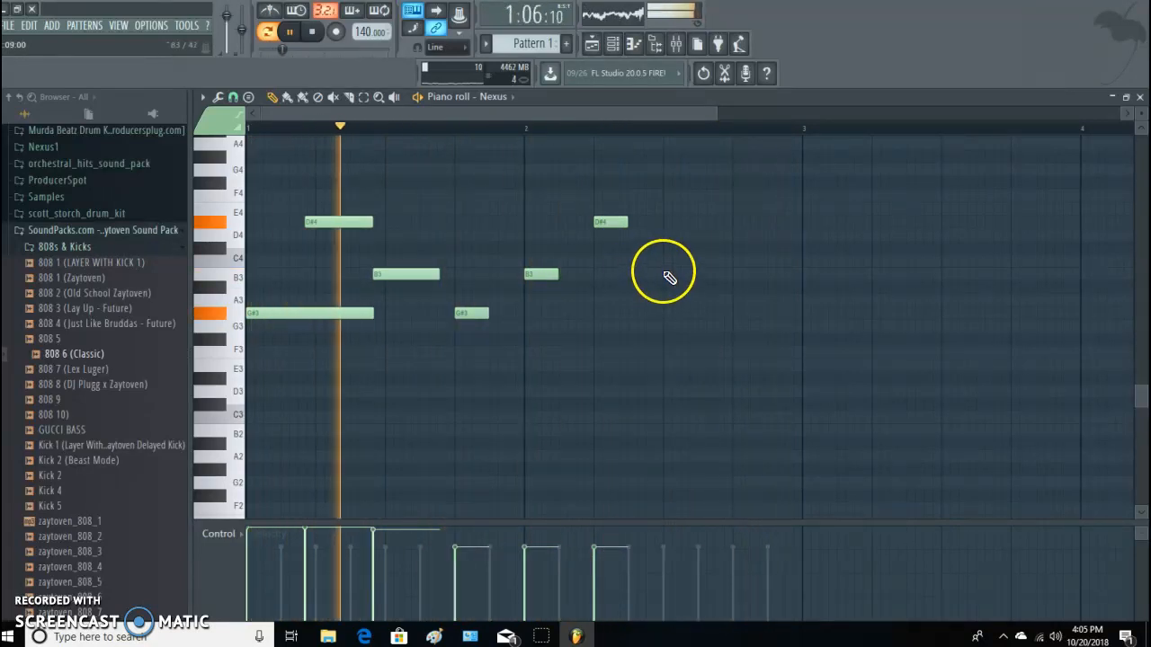
click(742, 313)
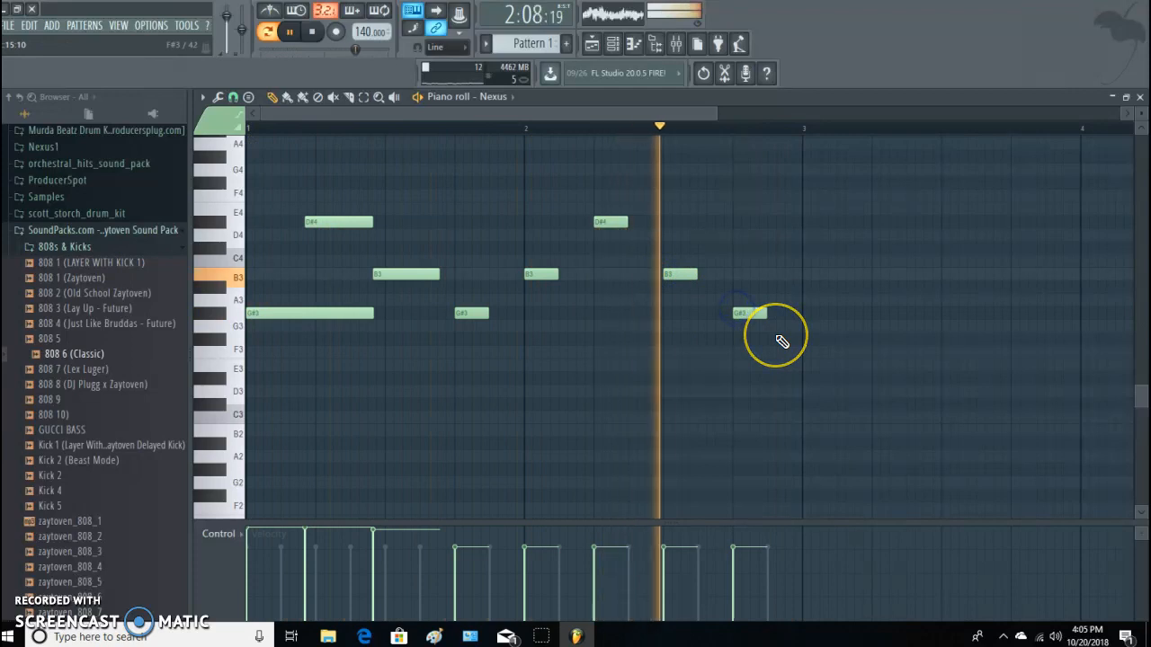
click(772, 224)
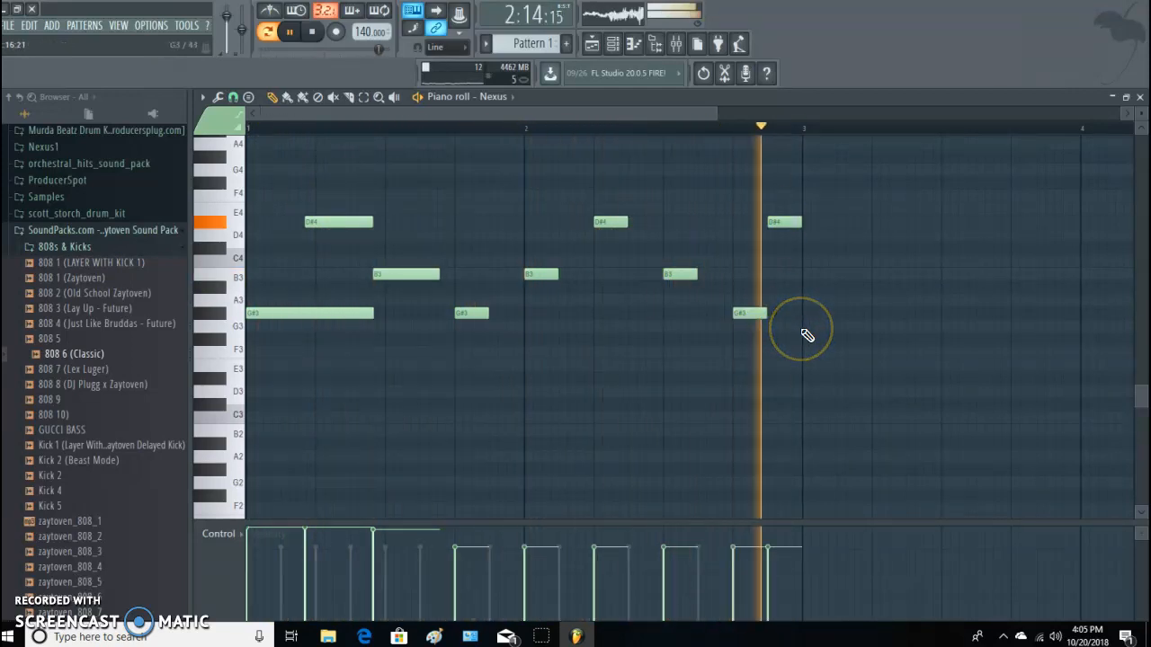
click(1139, 96)
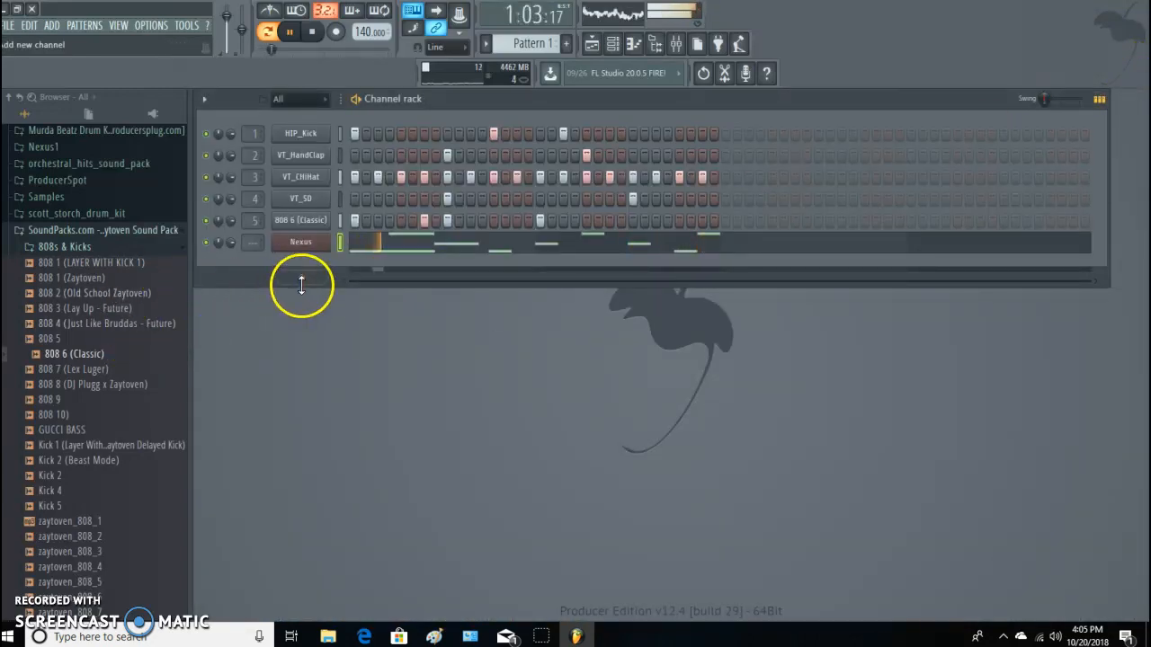
Add a Serum channel to the channel rack and load the SQ 2notes [GS] preset from the Seq category.
click(301, 279)
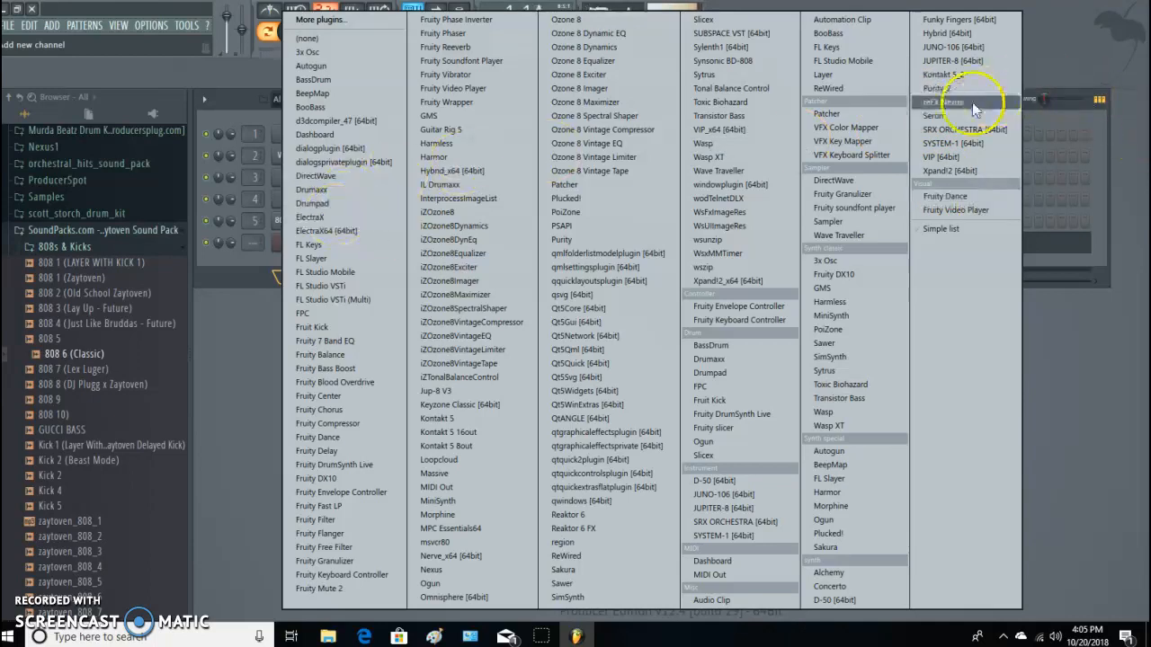
click(937, 115)
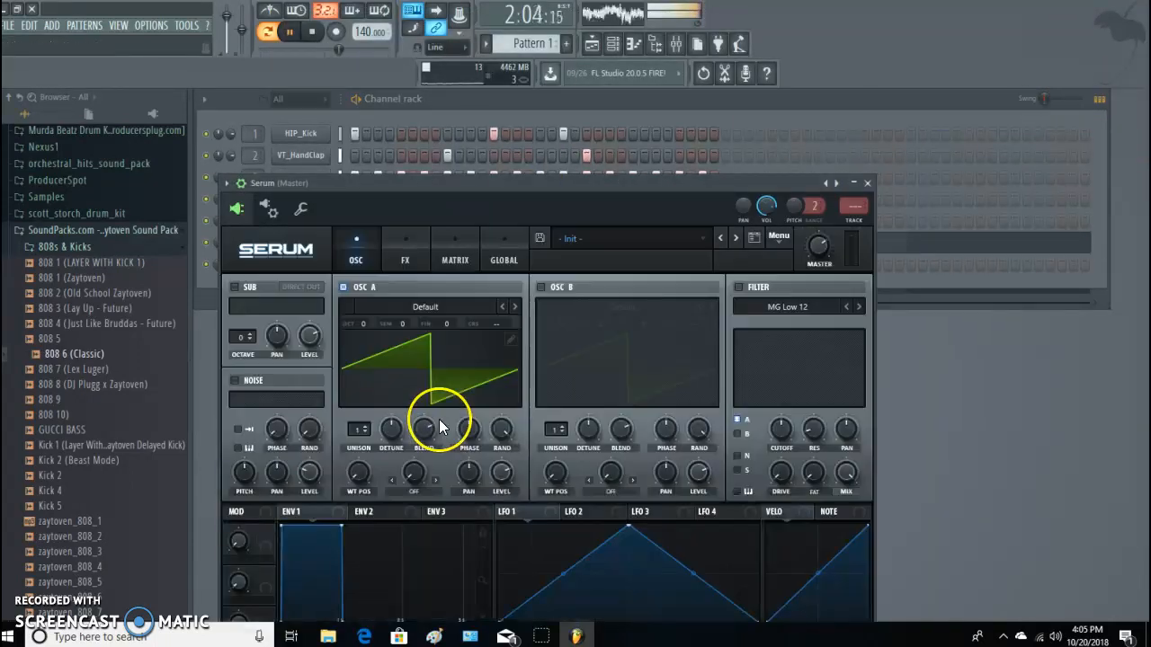
click(647, 238)
mouse_move(611, 368)
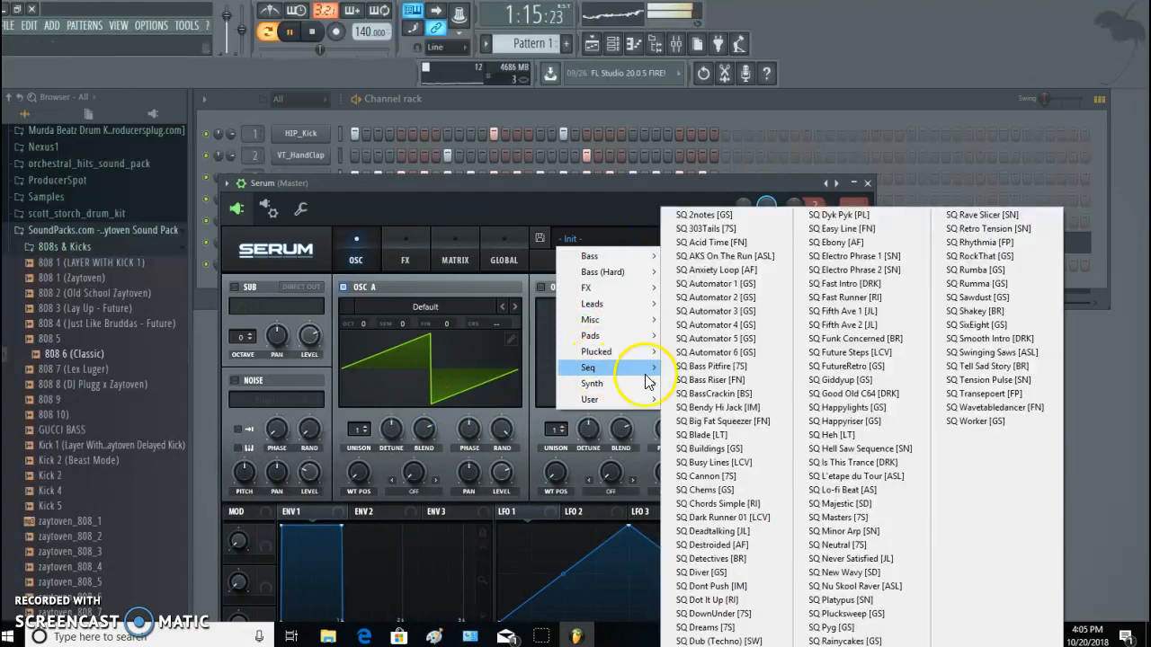
click(707, 216)
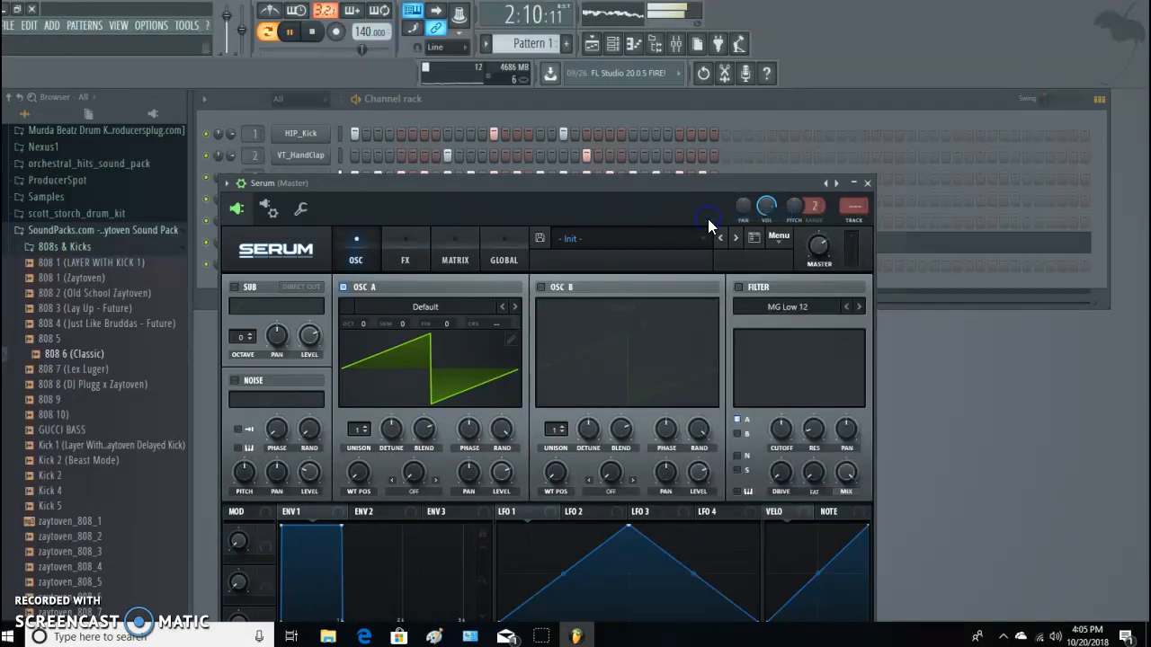
Restart the pattern playback to hear the Serum preset against the beat, and close the Serum window.
click(311, 32)
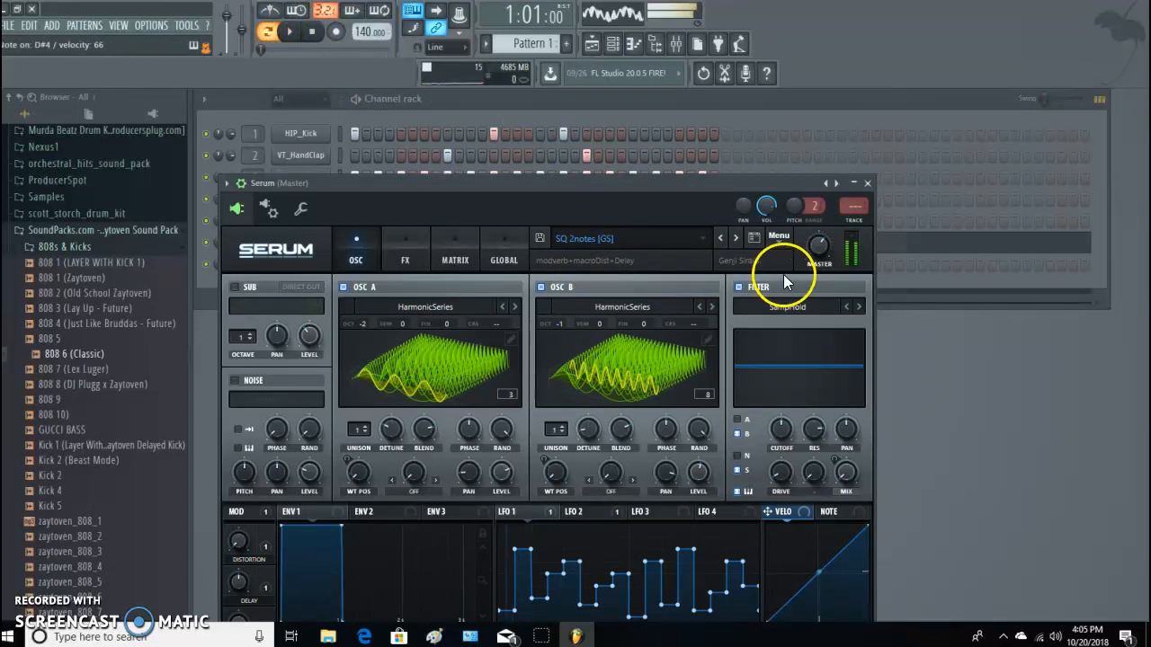
click(289, 31)
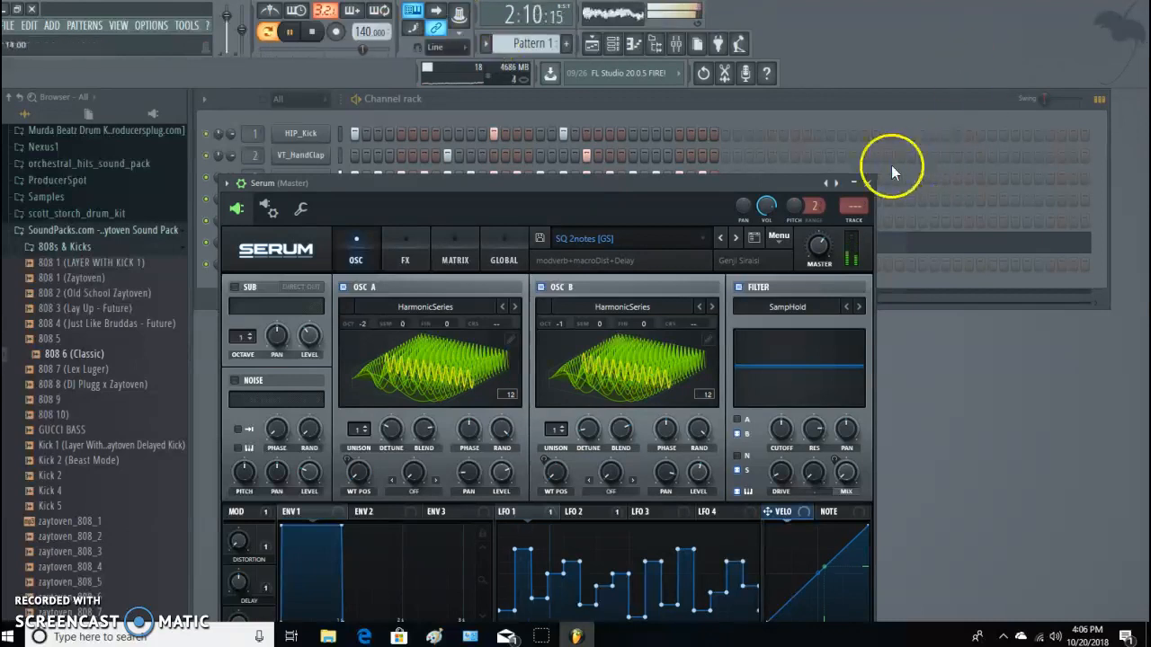
click(868, 183)
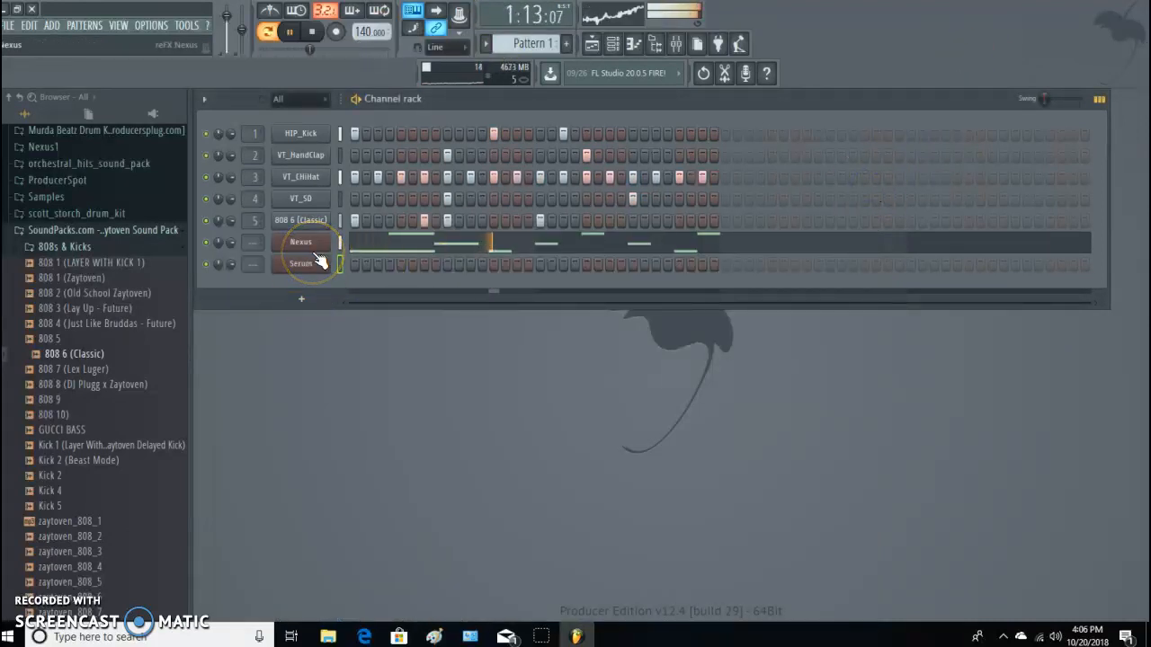
click(336, 265)
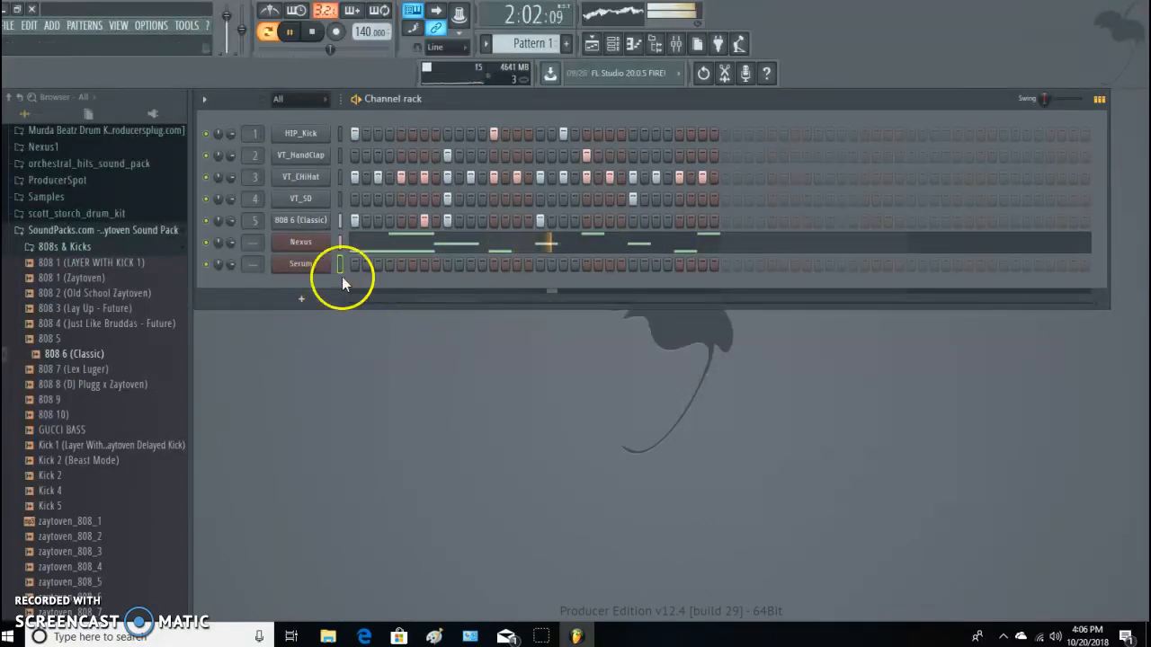
Set the Nexus output volume to 63, lower the filter modifier resonance and set the filter modifier cutoff to -61.
click(303, 241)
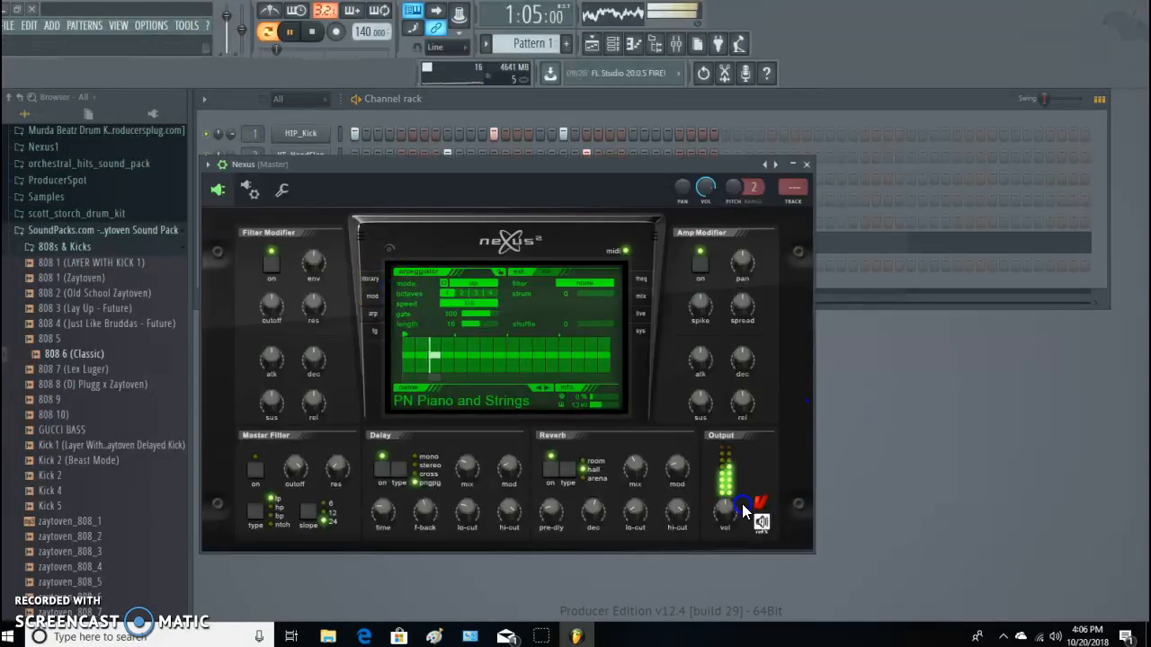
drag(729, 515, 730, 510)
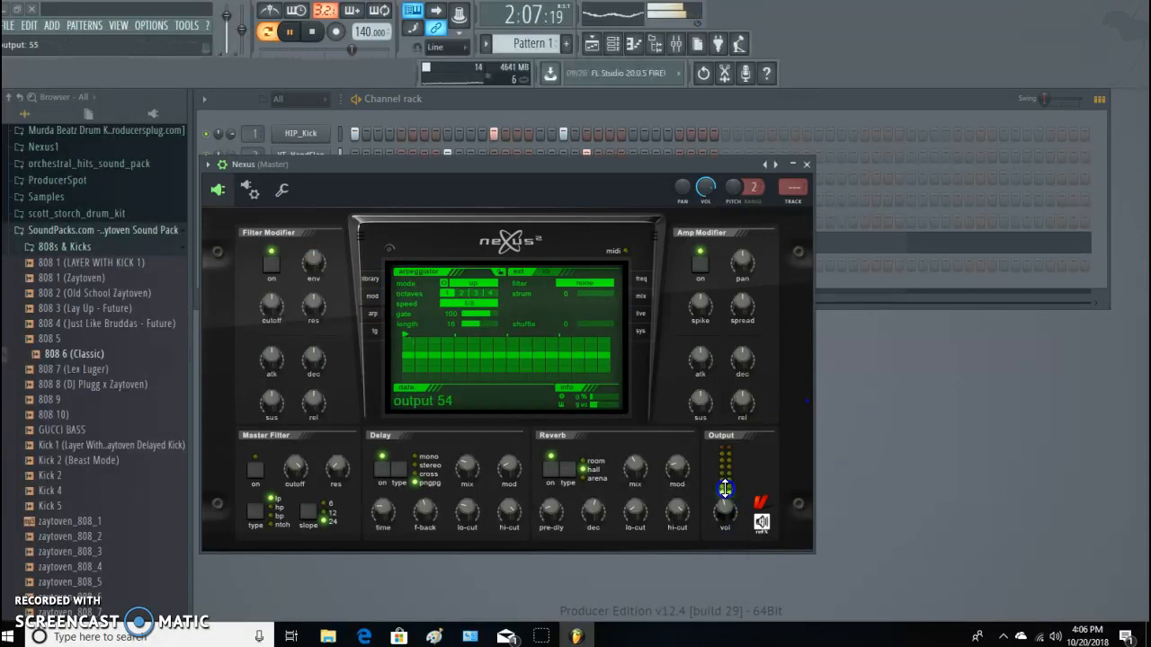
mouse_move(273, 304)
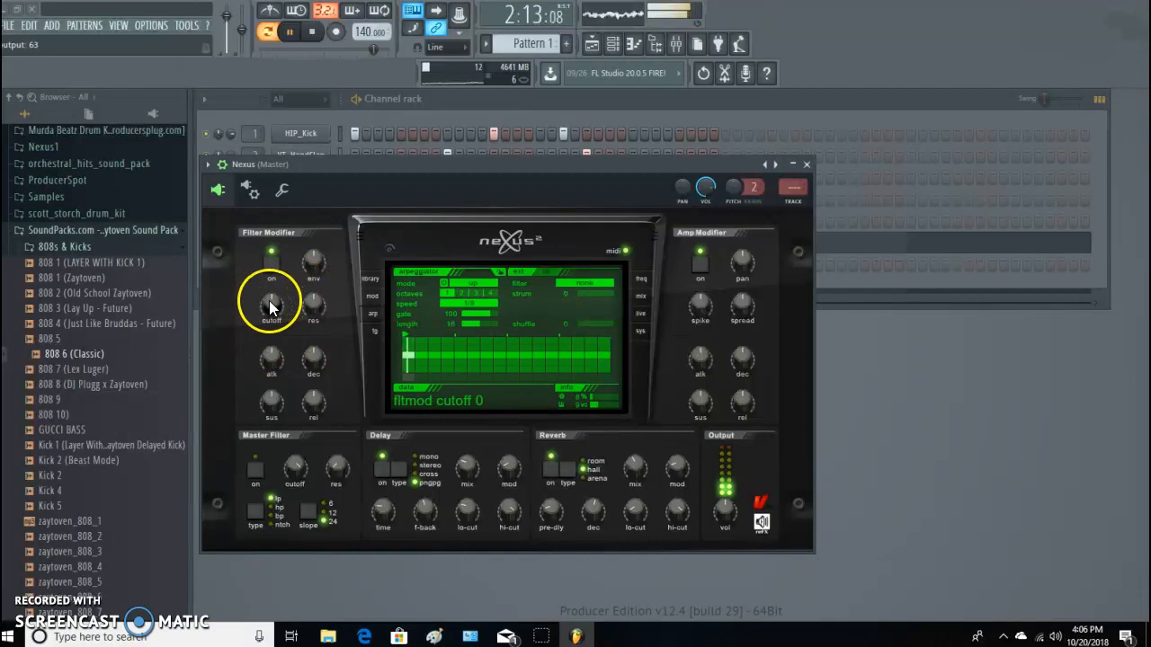
drag(311, 304, 304, 368)
drag(267, 304, 267, 343)
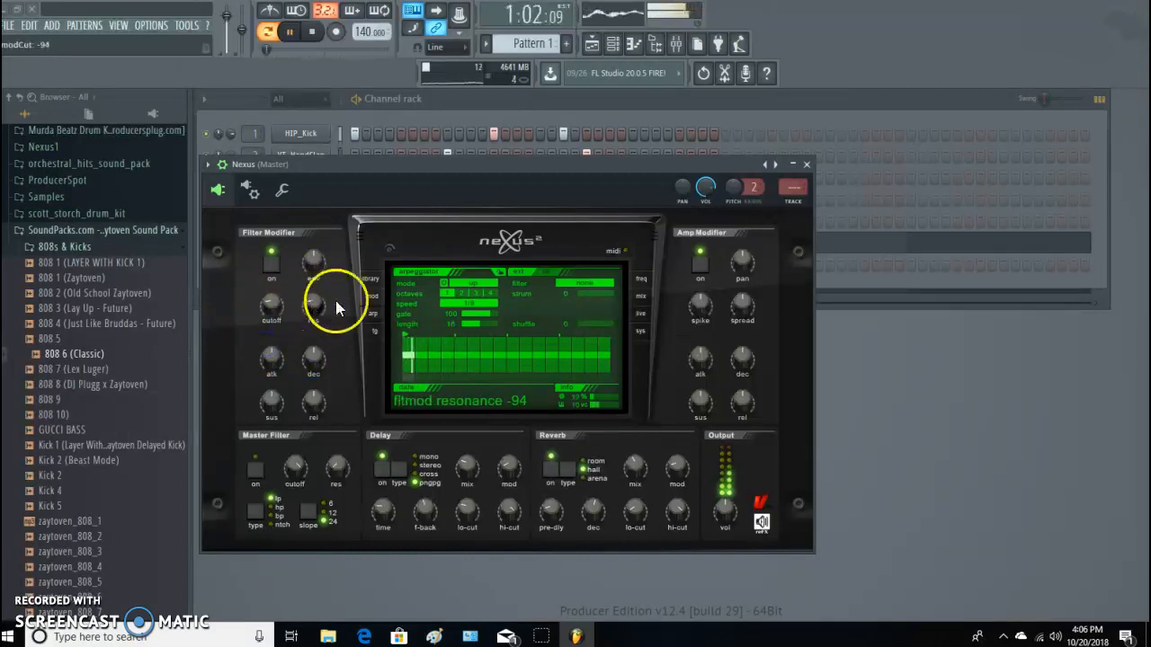
drag(308, 303, 269, 284)
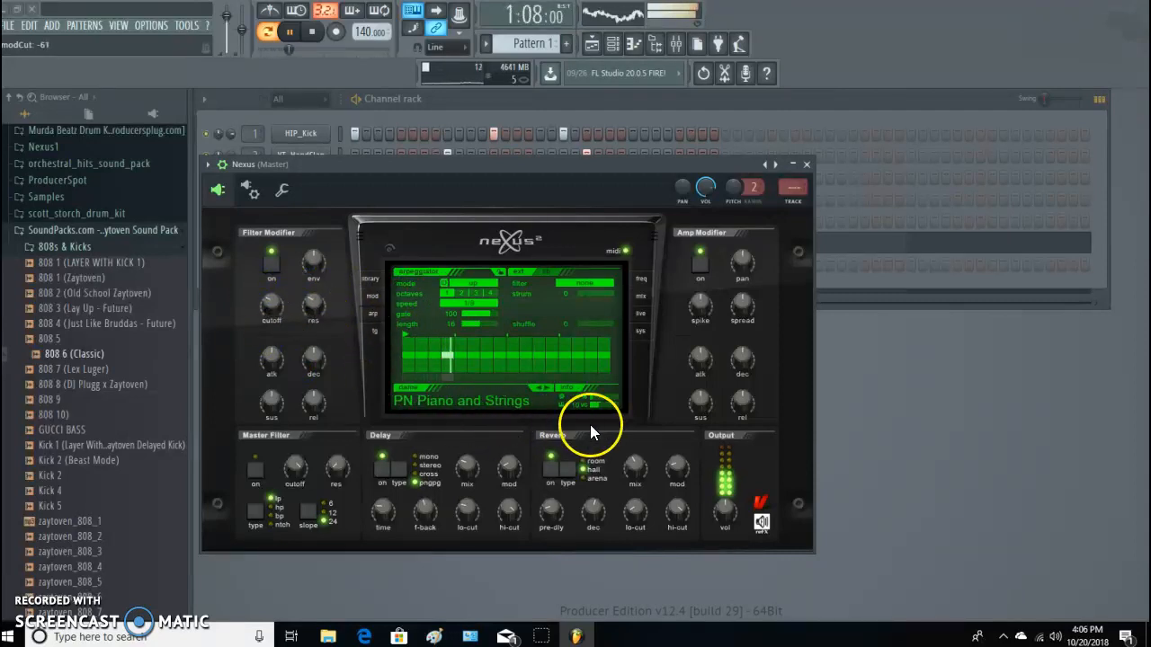
Switch the Nexus delay type to stereo and the reverb type to arena.
click(427, 465)
click(594, 483)
Enable the Nexus master filter as a notch filter with cutoff at 107 and resonance at 45.
click(257, 467)
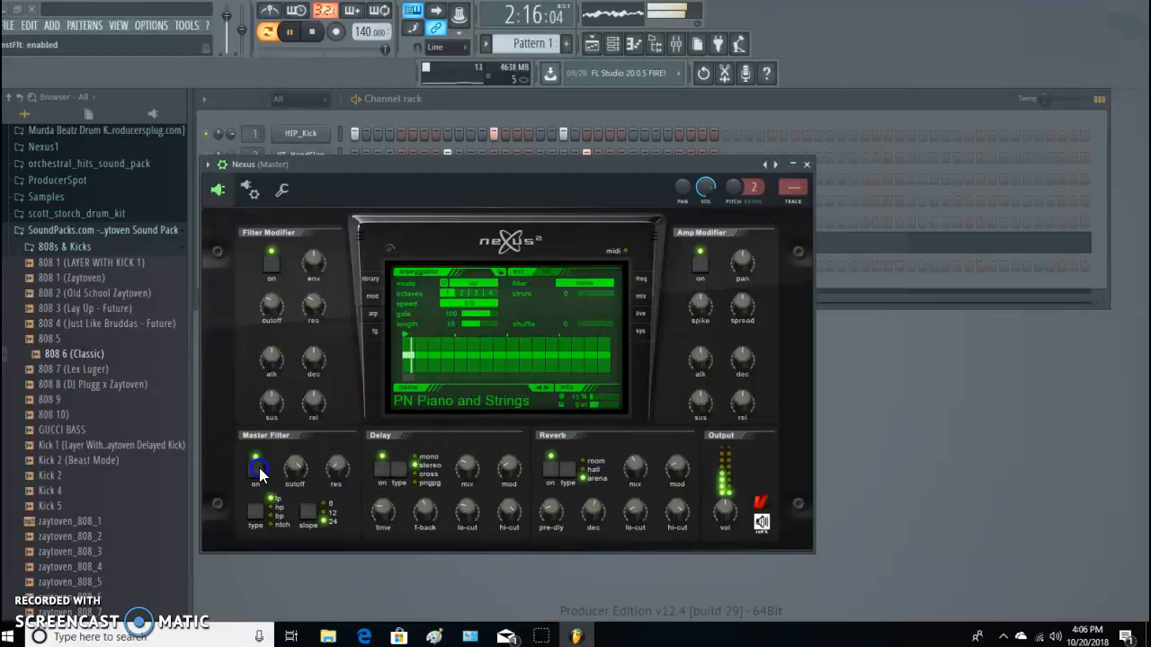
drag(296, 462, 304, 506)
click(299, 469)
drag(313, 564, 296, 398)
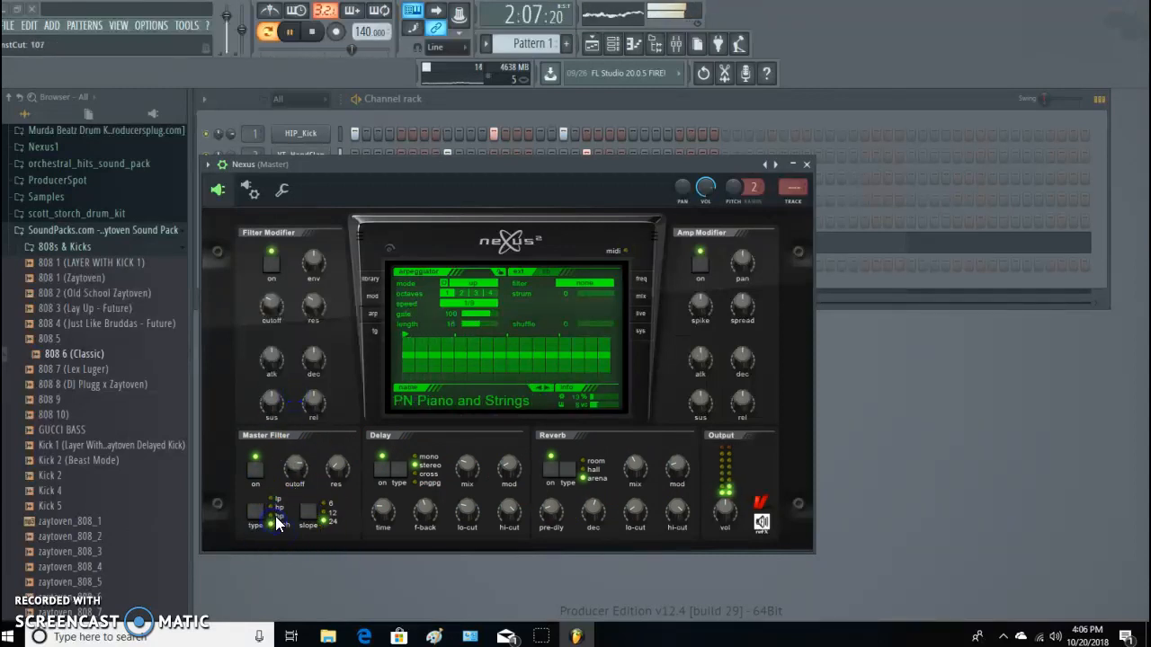
drag(335, 464, 329, 414)
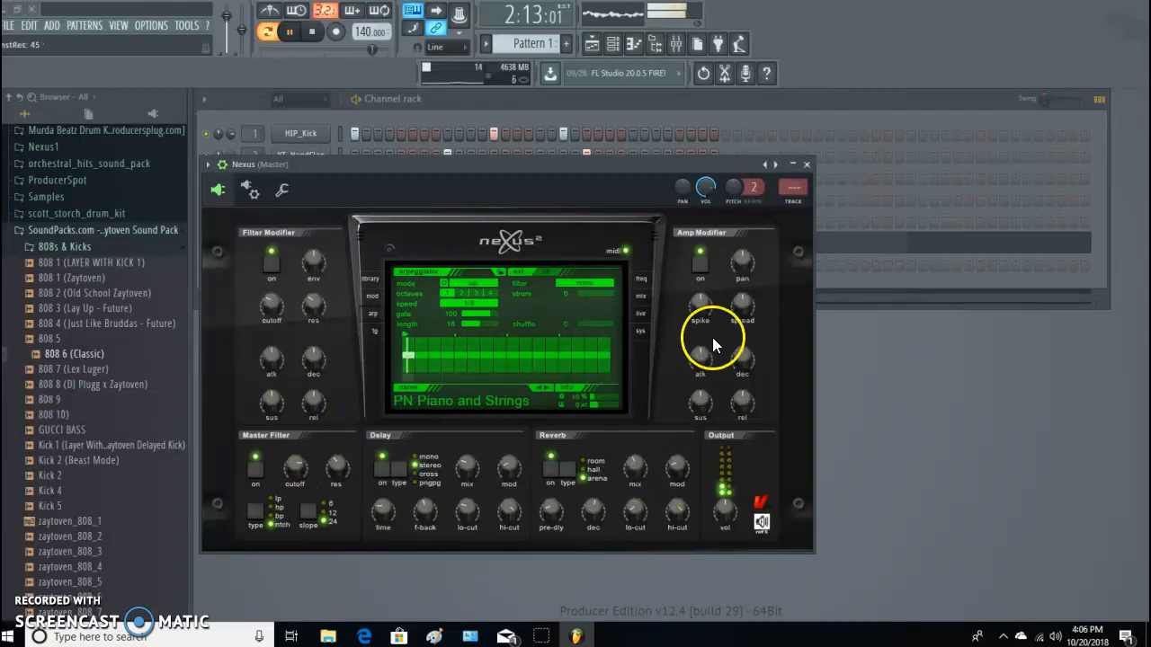
Set the Nexus arpeggiator mode to down and close the Nexus window.
click(624, 459)
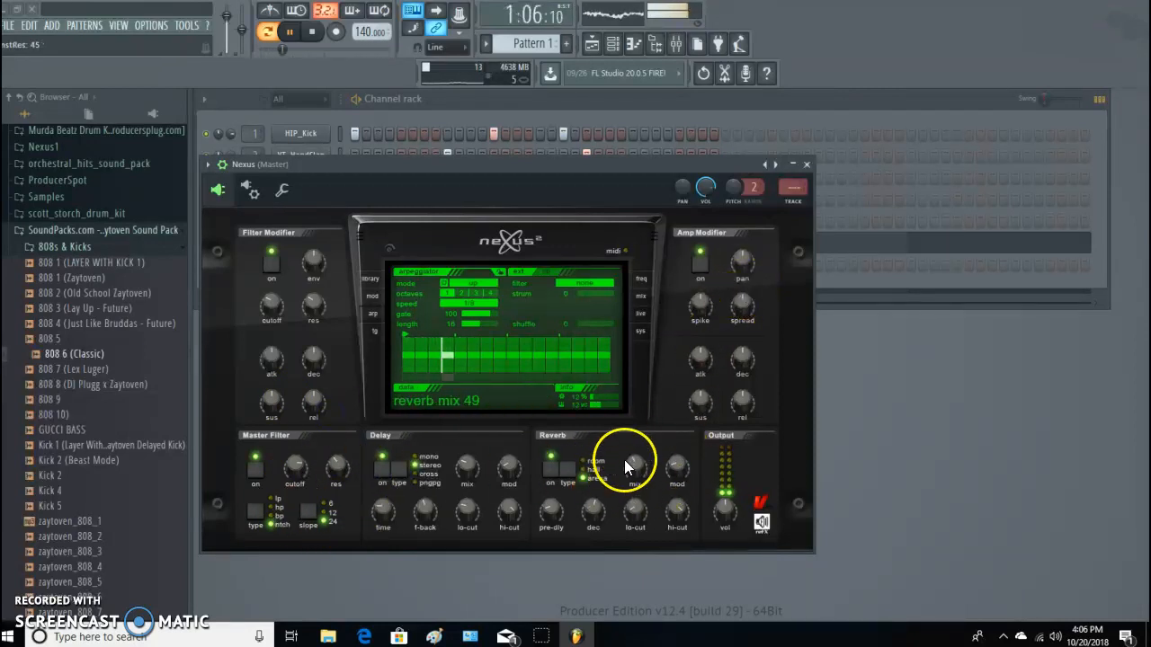
click(491, 285)
click(487, 313)
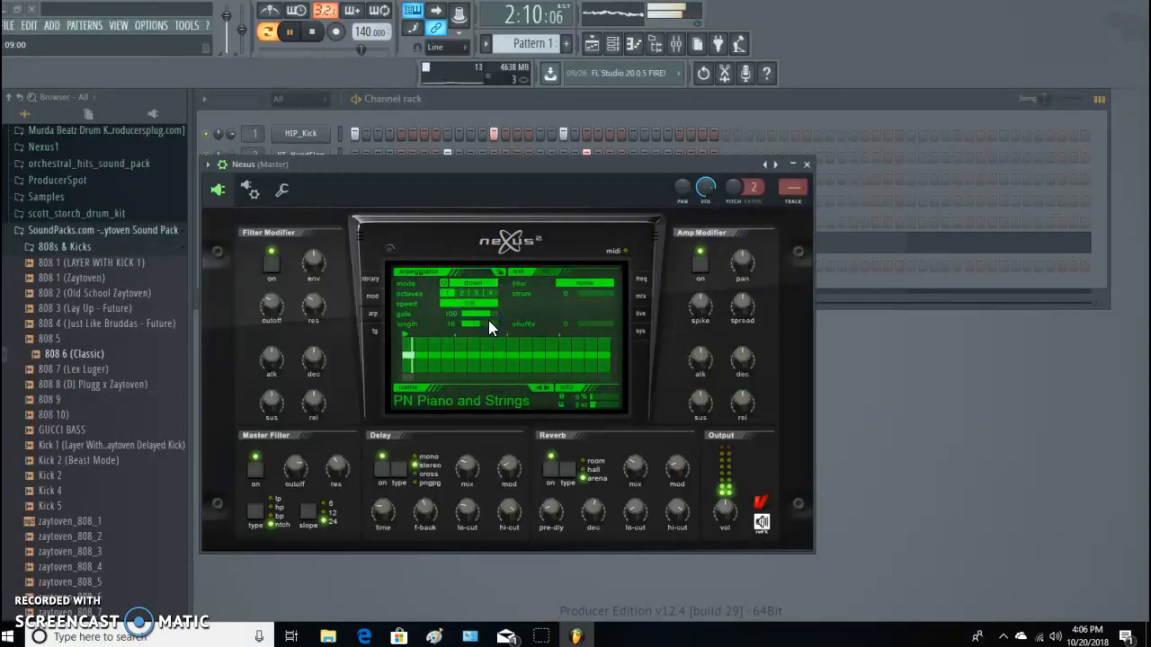
click(807, 166)
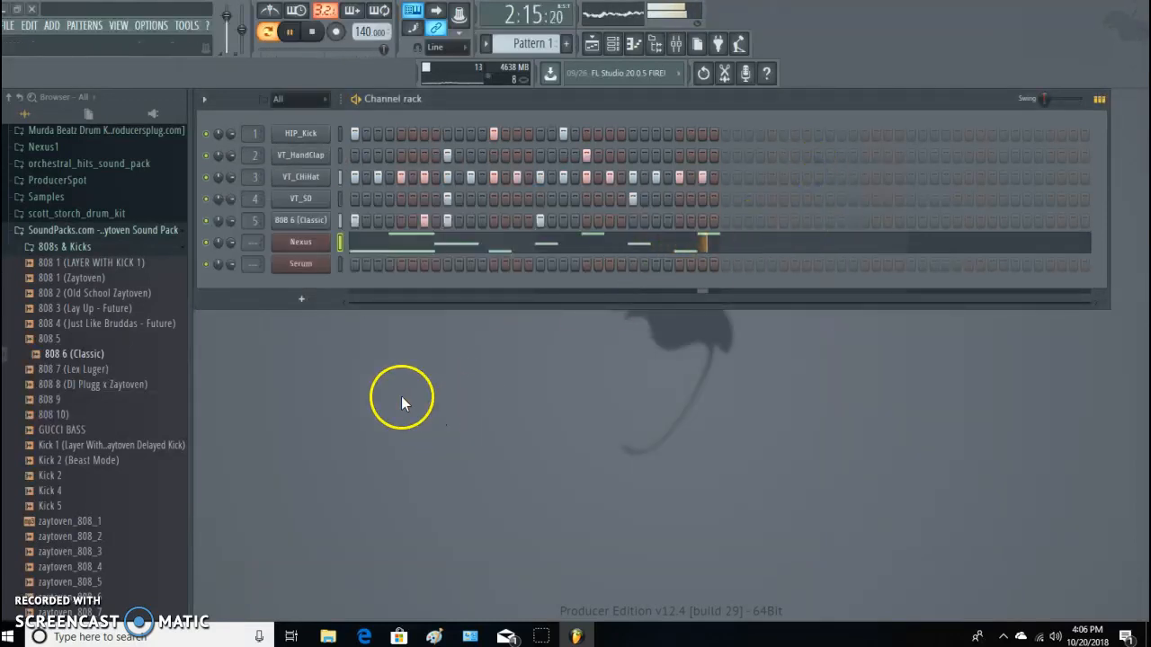
Try the Hoo wavetable on Serum's oscillator A, and audition the SQ 303Tails [7S] and SQ Acid Time [FN] presets.
click(310, 266)
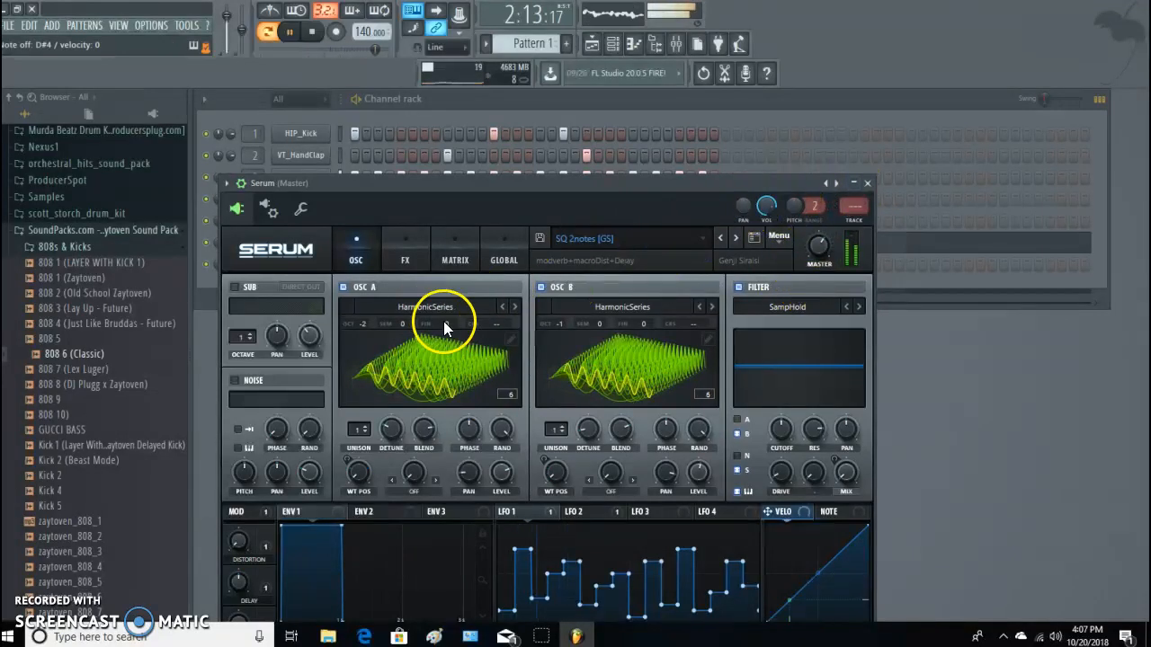
click(514, 306)
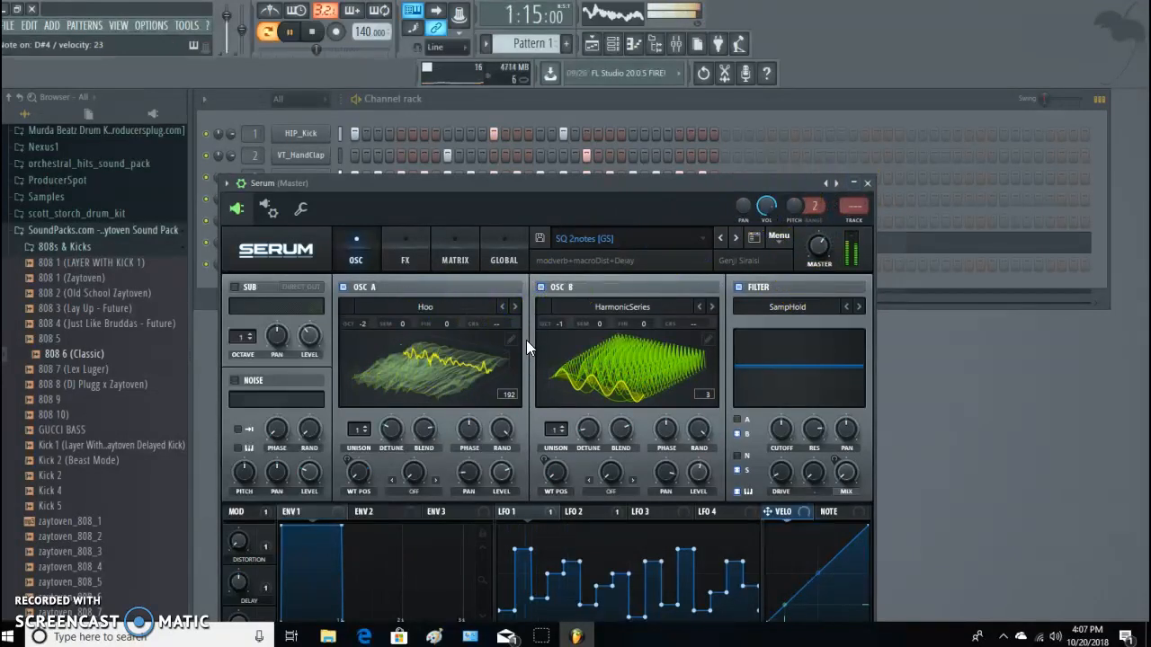
click(738, 239)
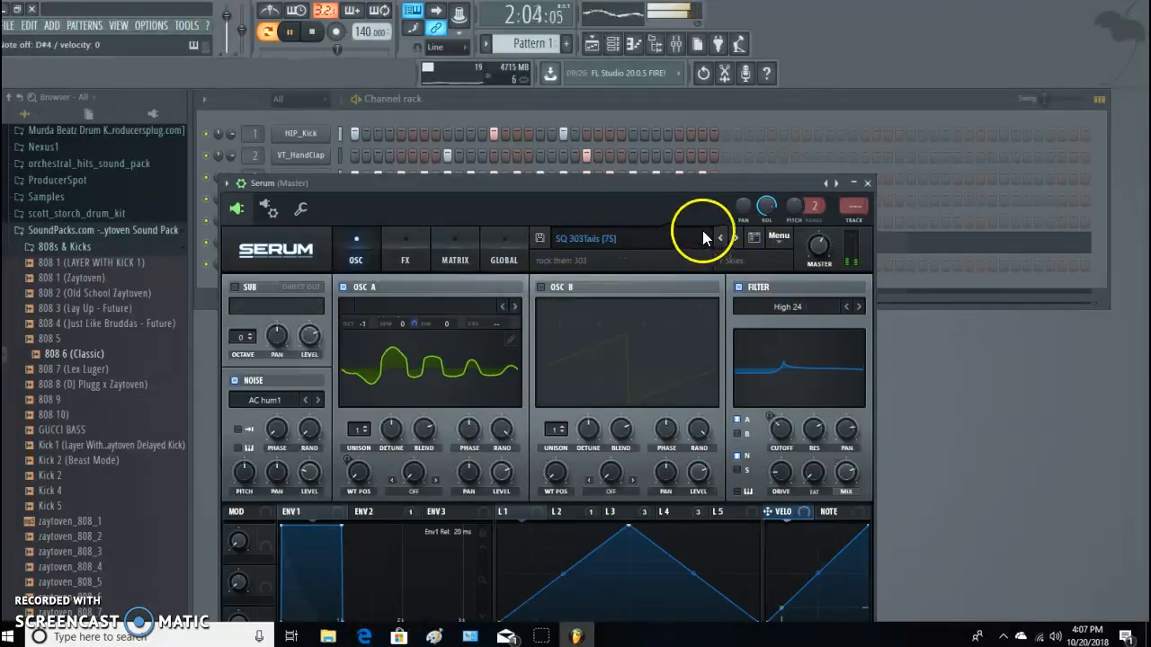
click(734, 241)
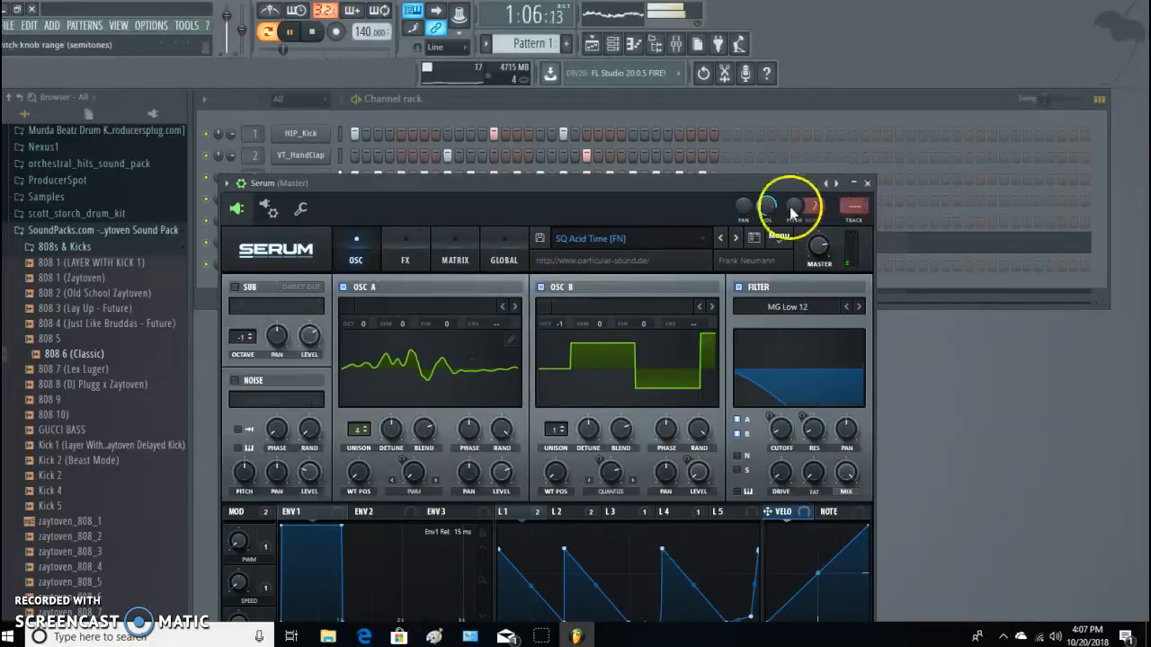
click(868, 184)
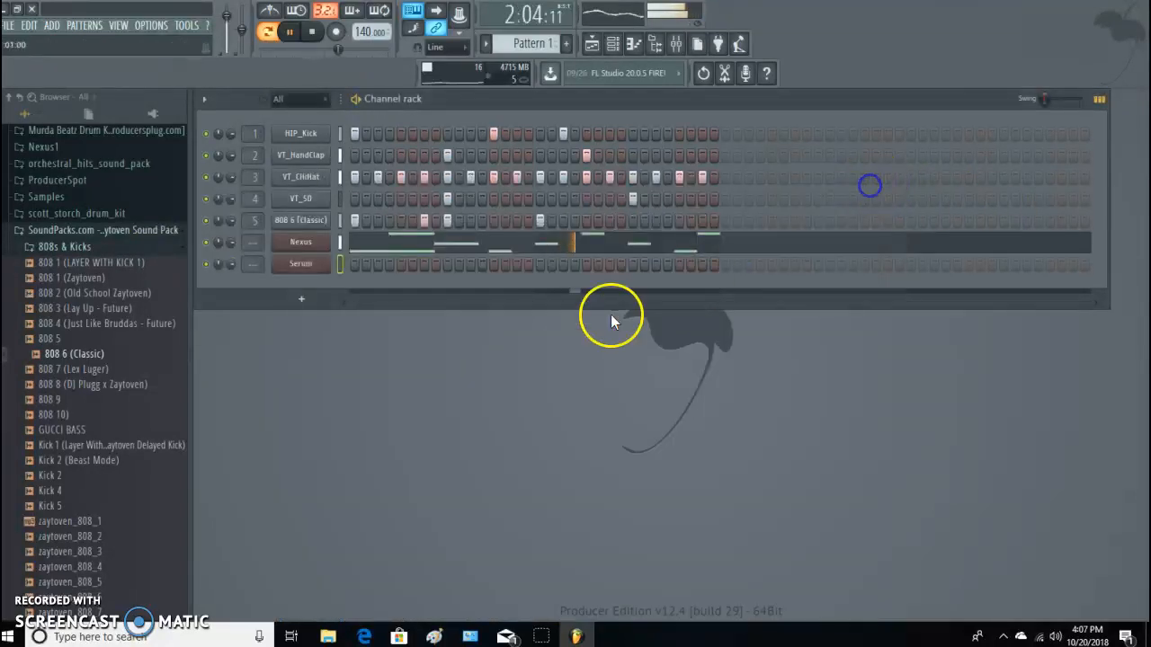
Replace the instrument on the Serum channel with ElectraX64.
right_click(324, 260)
mouse_move(363, 359)
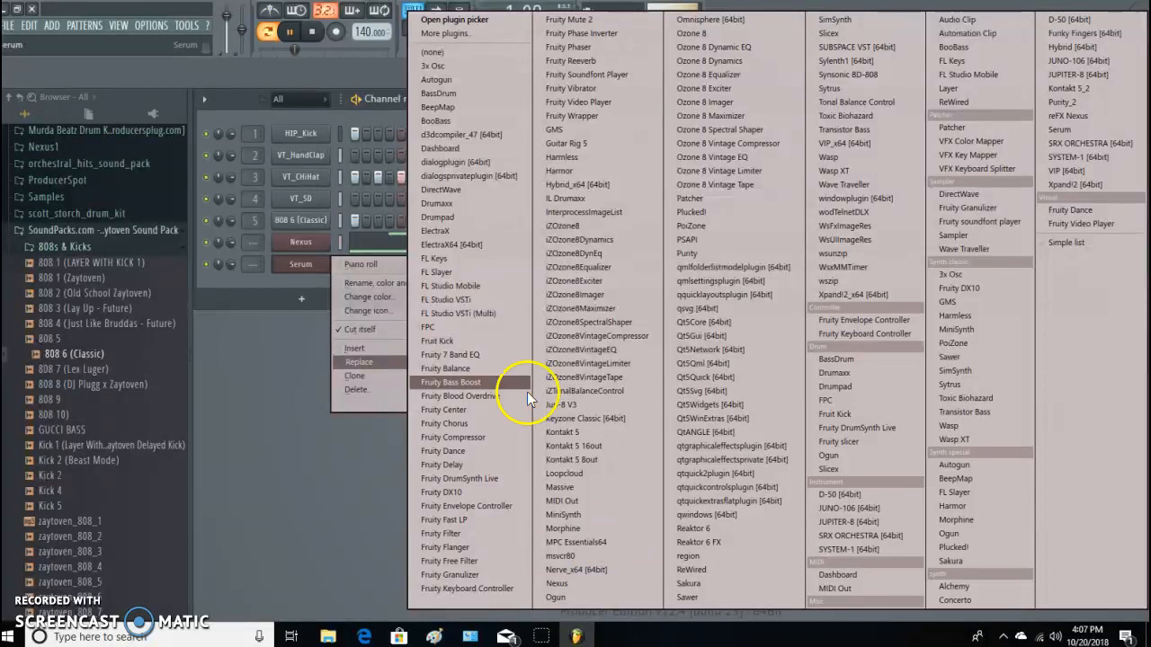
click(481, 245)
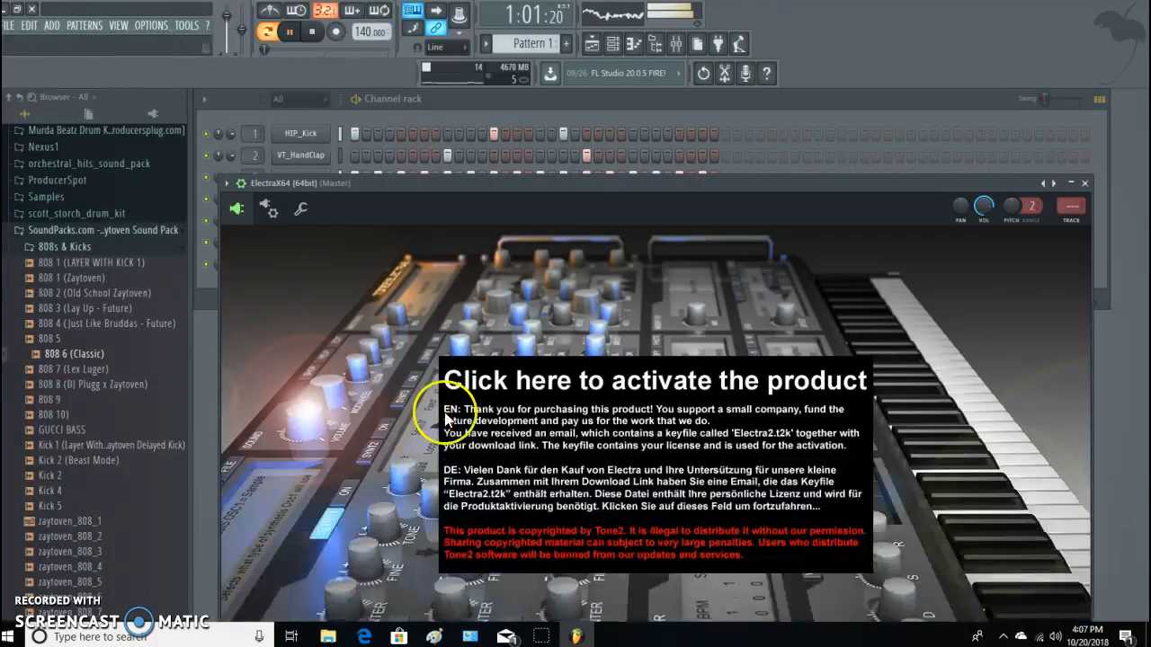
Load the Electra2 licence keyfile from the electra folder on the desktop and close the ElectraX64 window.
click(555, 422)
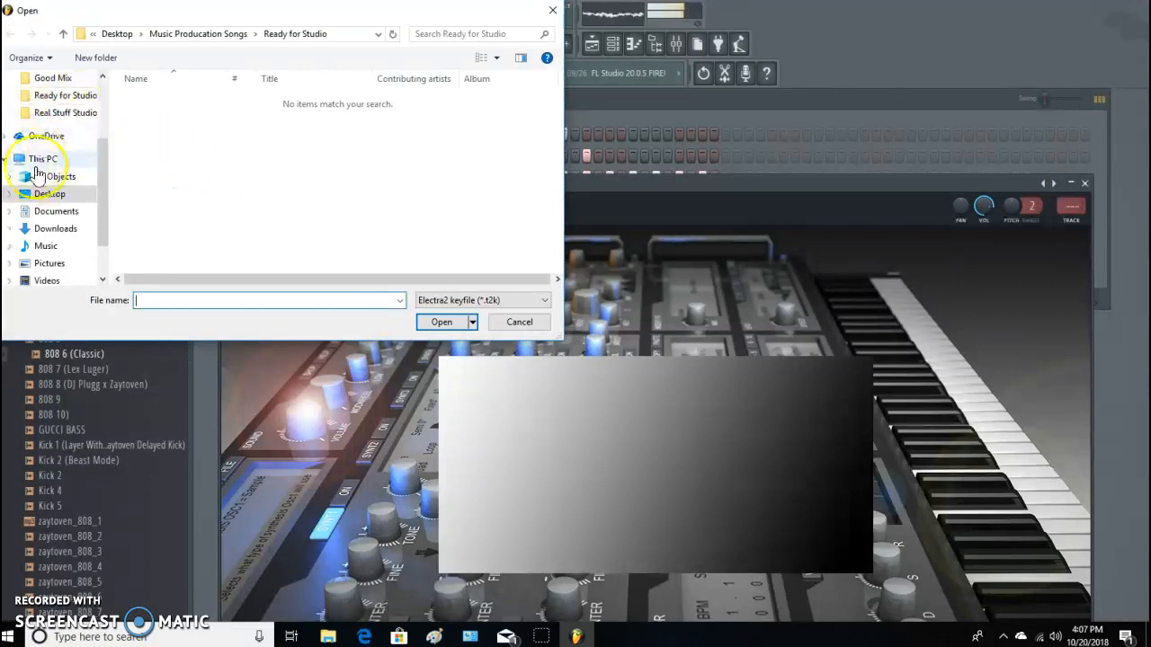
scroll(71, 144, up, 1)
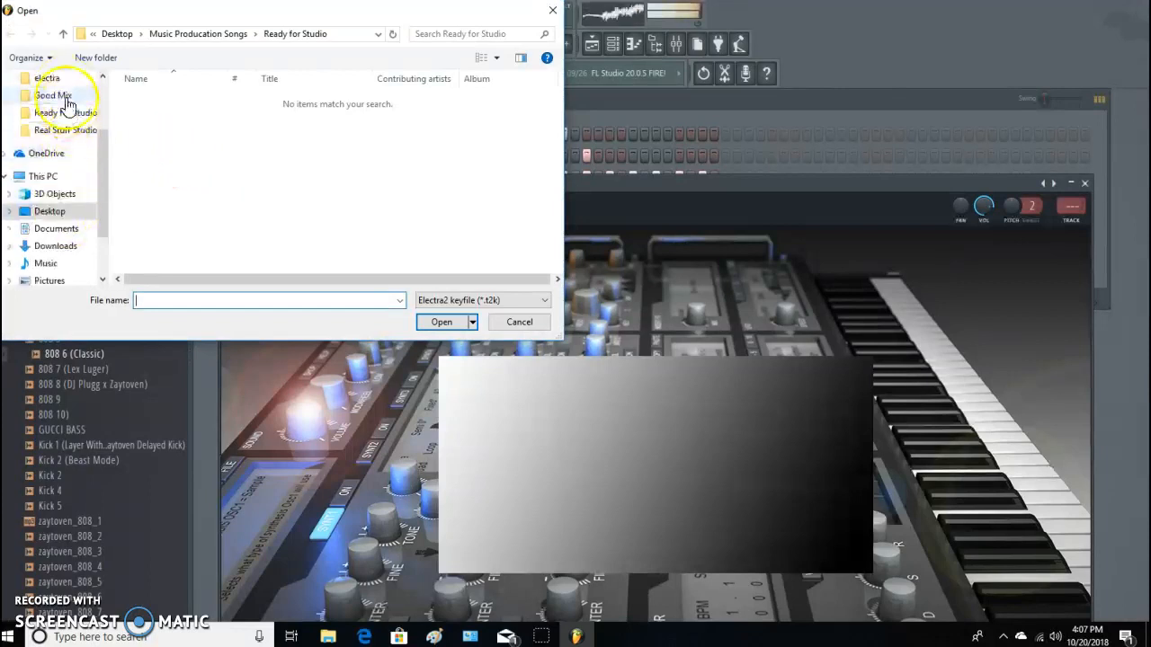
click(46, 78)
click(154, 101)
click(442, 322)
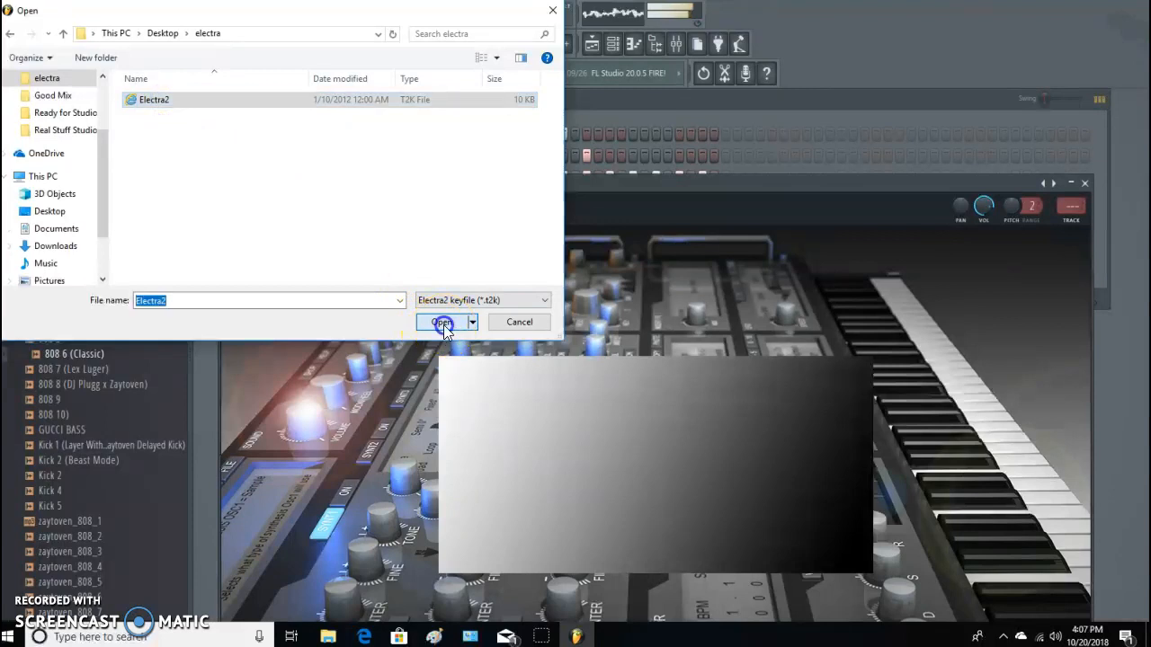
click(666, 369)
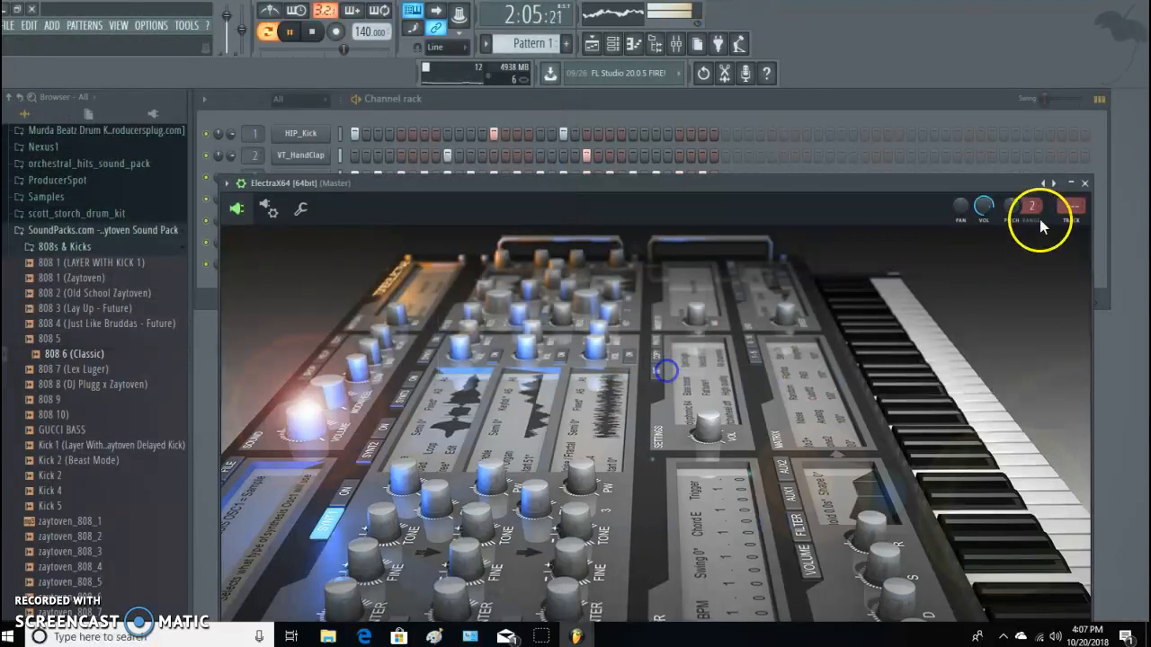
click(1085, 182)
Add another ElectraX64 channel to the channel rack and reposition its window.
click(294, 300)
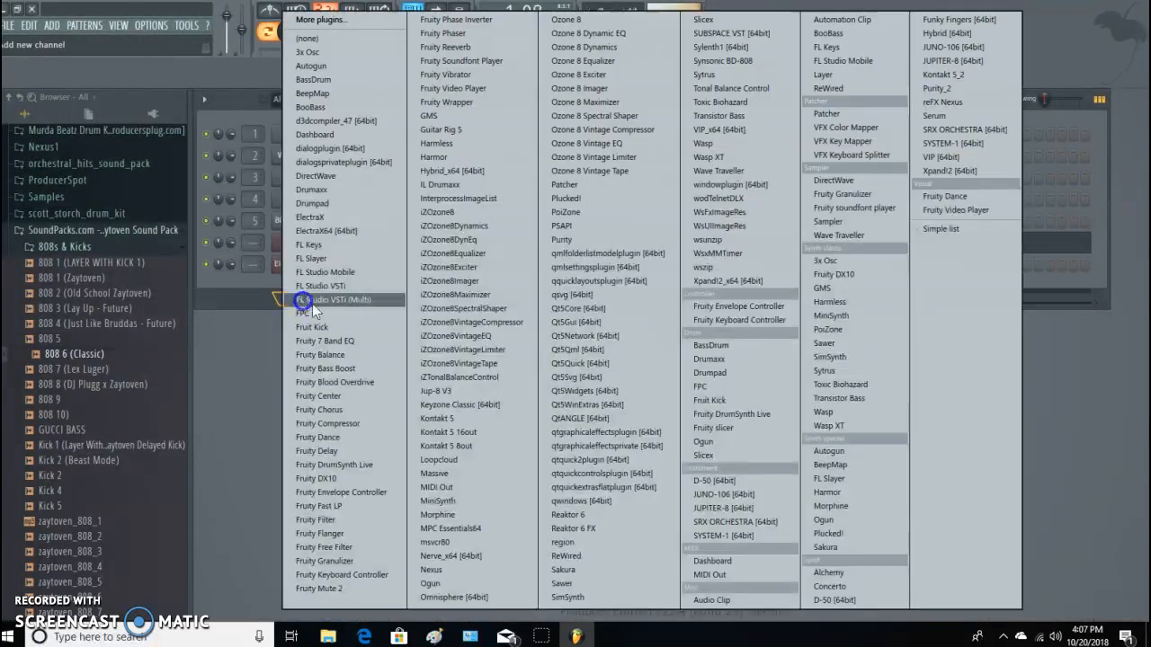
click(351, 231)
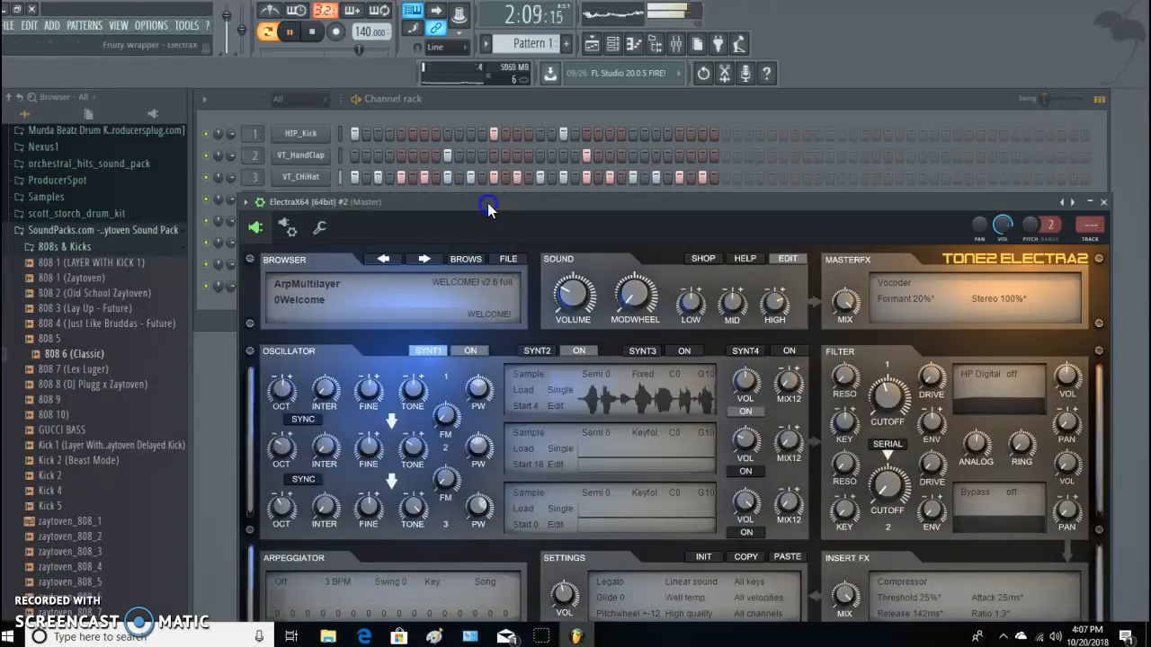
drag(488, 204, 499, 228)
Load the 2 Soft and Smooth MF preset from the Keys bank in ElectraX64 #2, audition it and close the window.
click(324, 304)
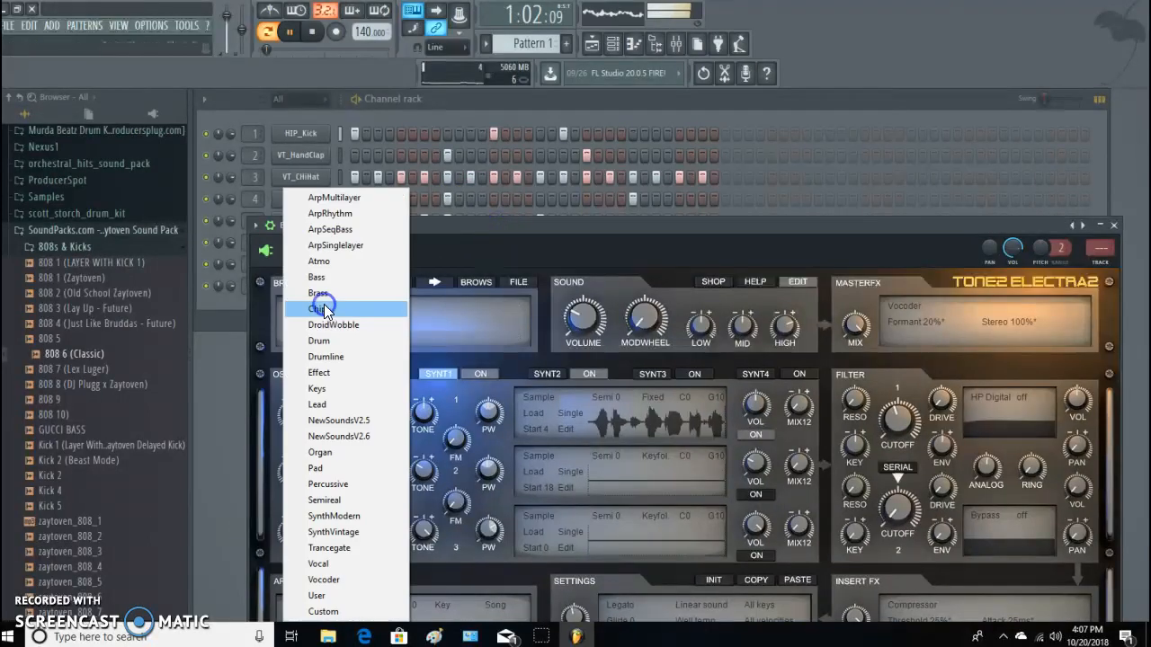
click(328, 388)
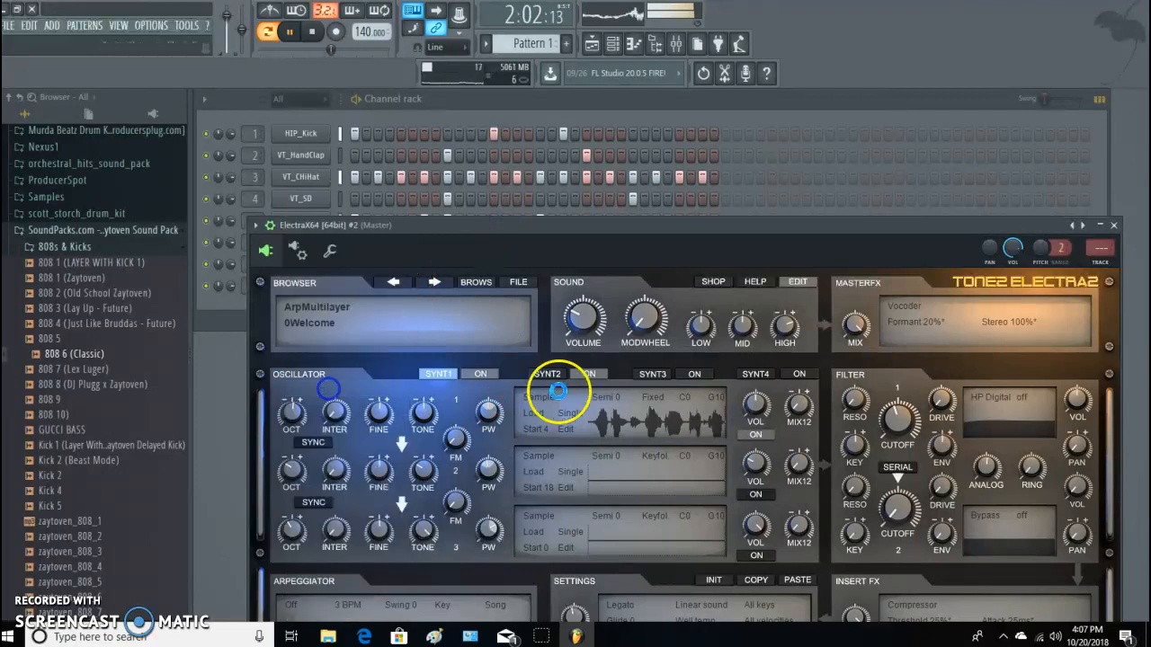
click(354, 324)
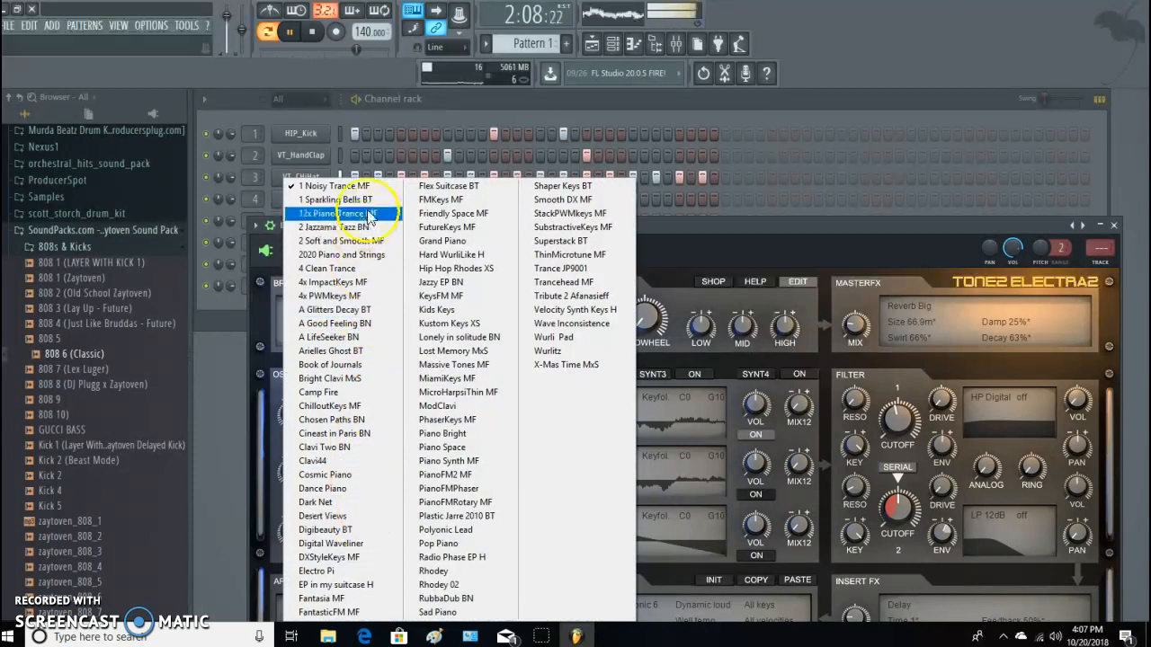
click(757, 224)
click(331, 328)
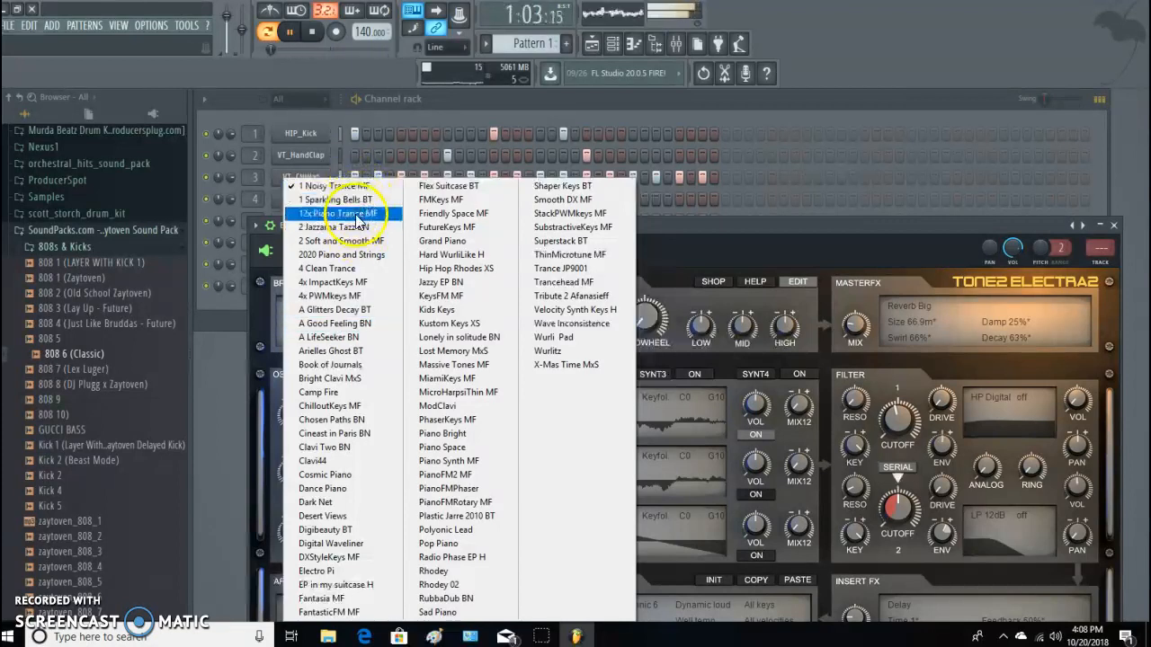
click(356, 244)
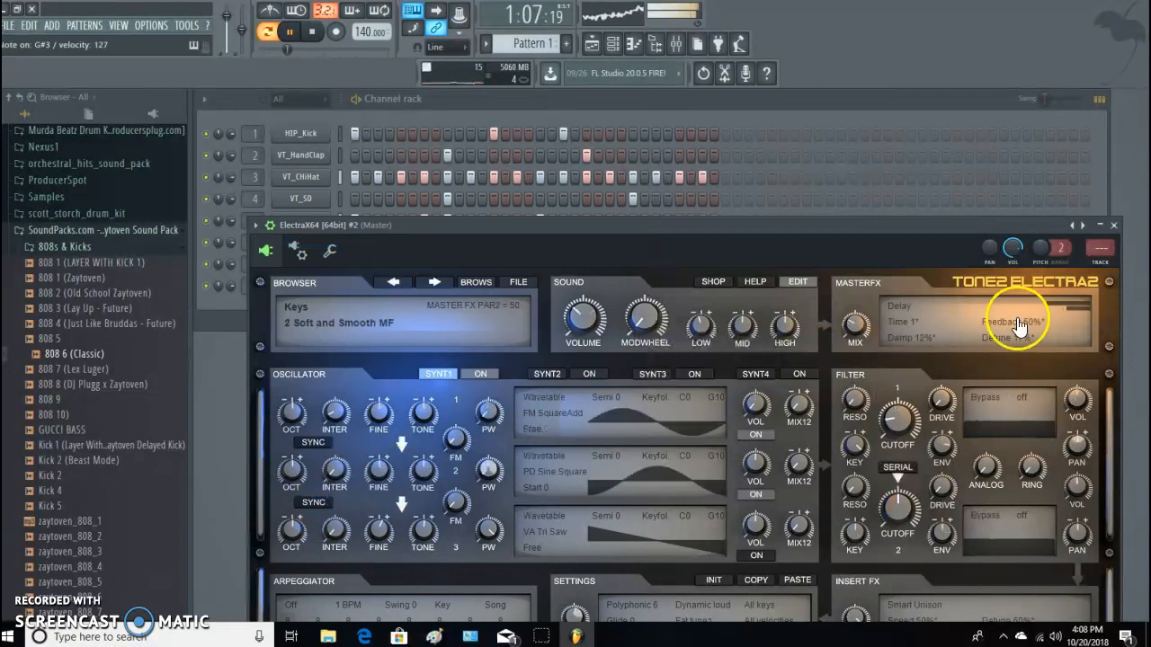
click(1114, 227)
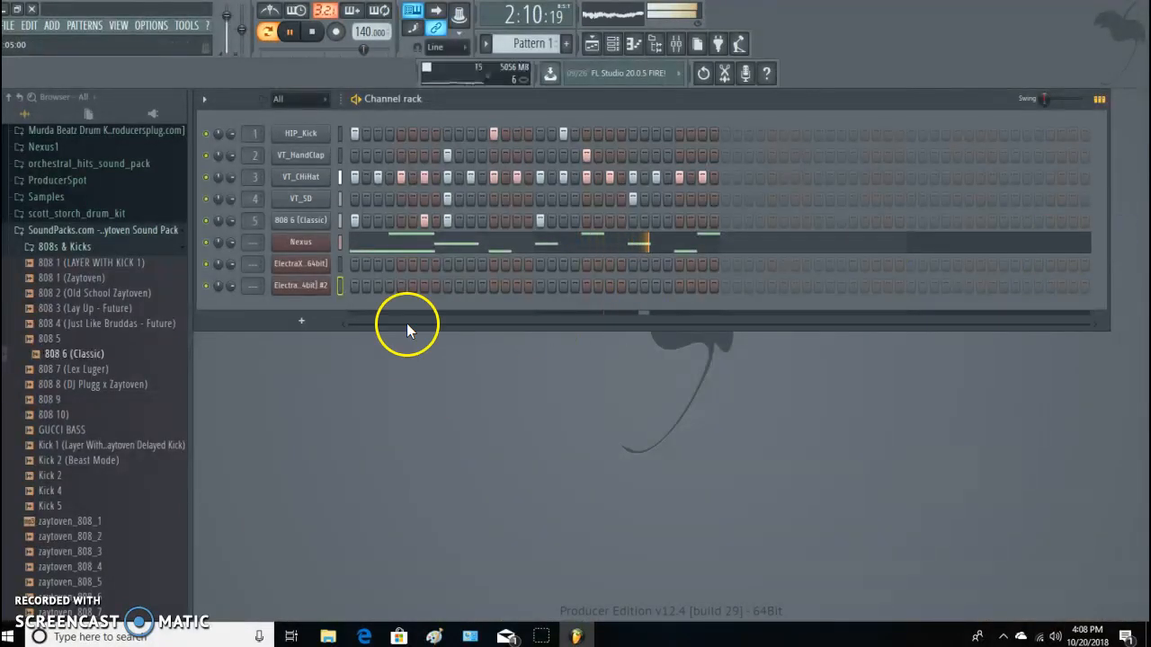
Step forward through the Keys presets in ElectraX64 #2 and settle on 4x ImpactKeys MF.
click(313, 31)
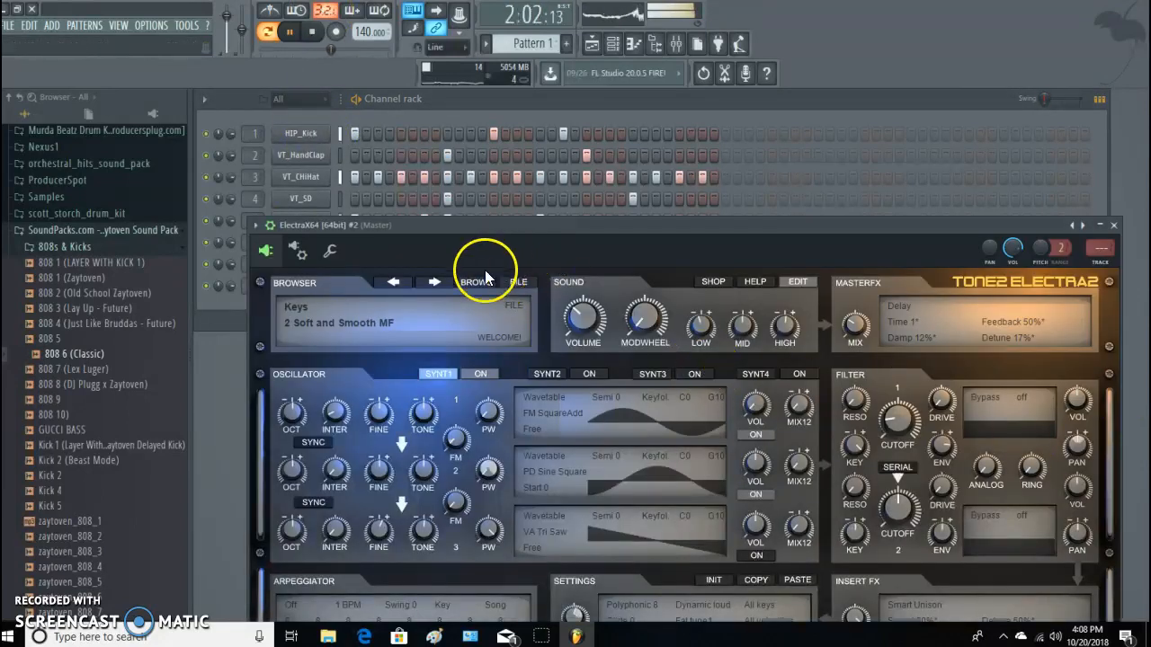
click(436, 281)
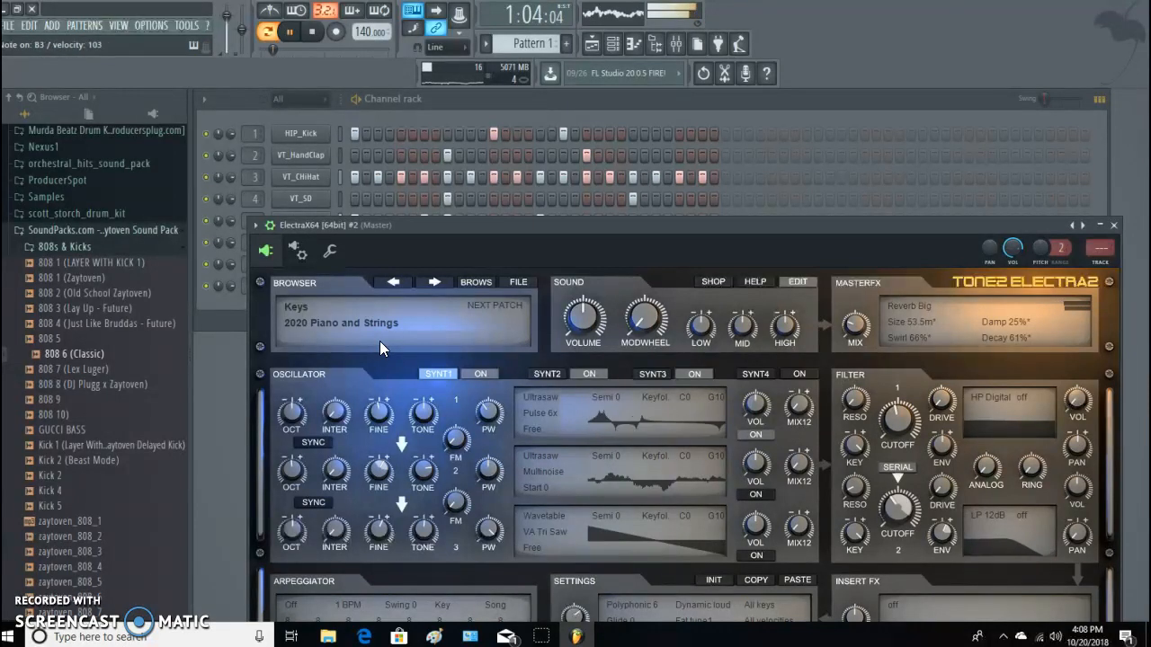
click(436, 282)
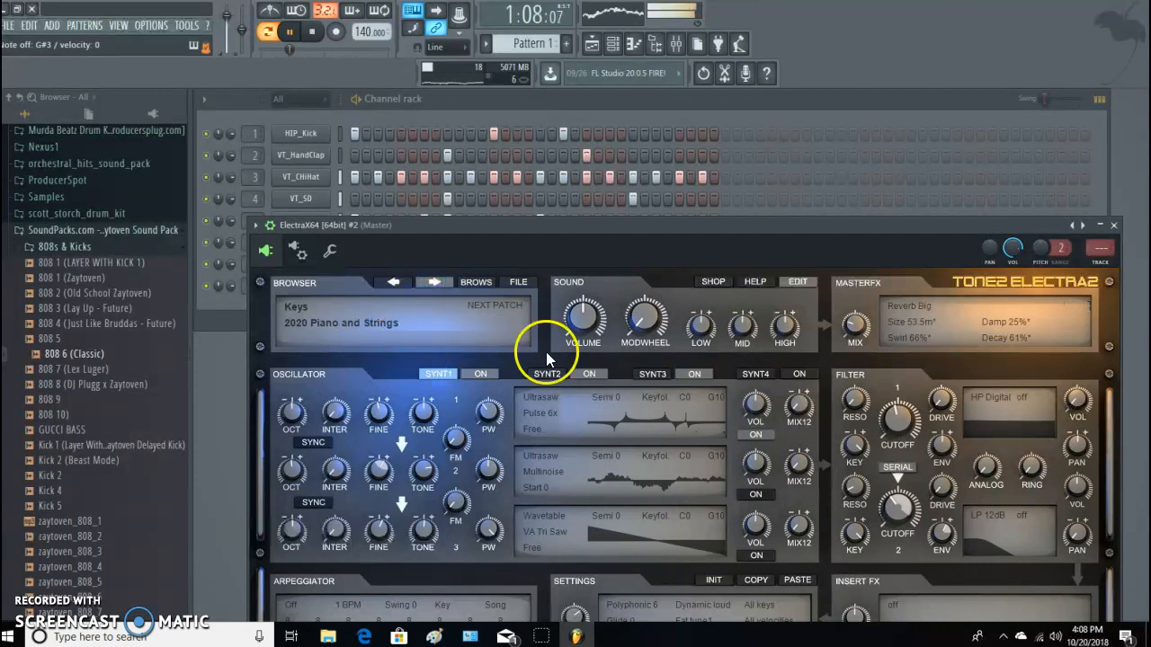
click(435, 283)
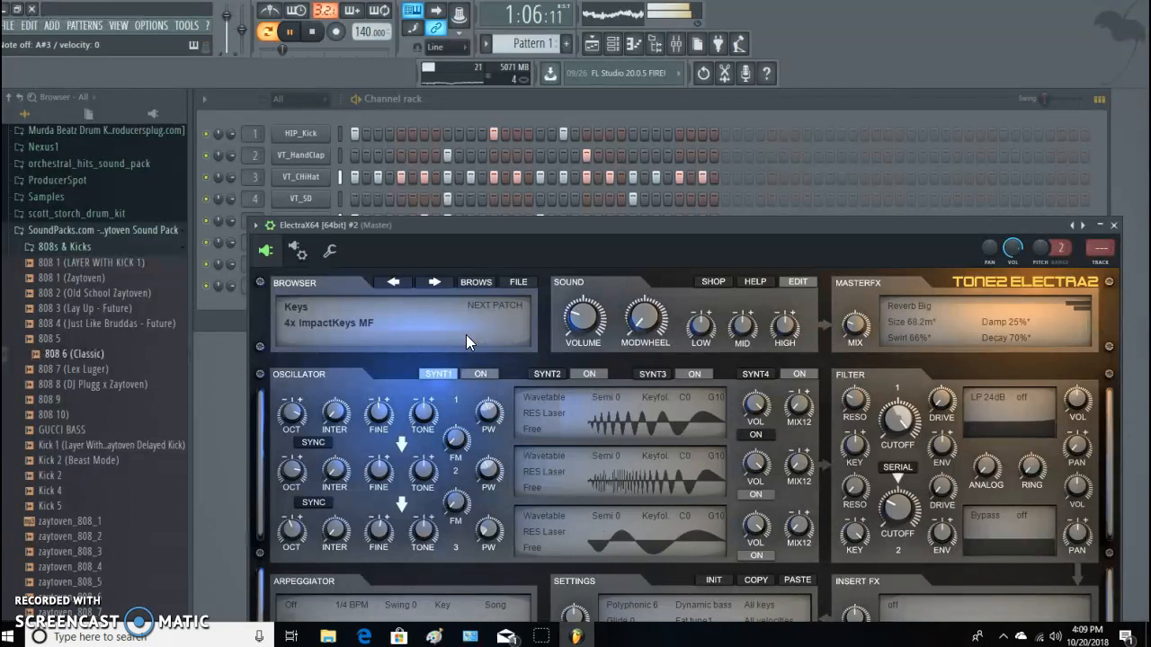
click(311, 32)
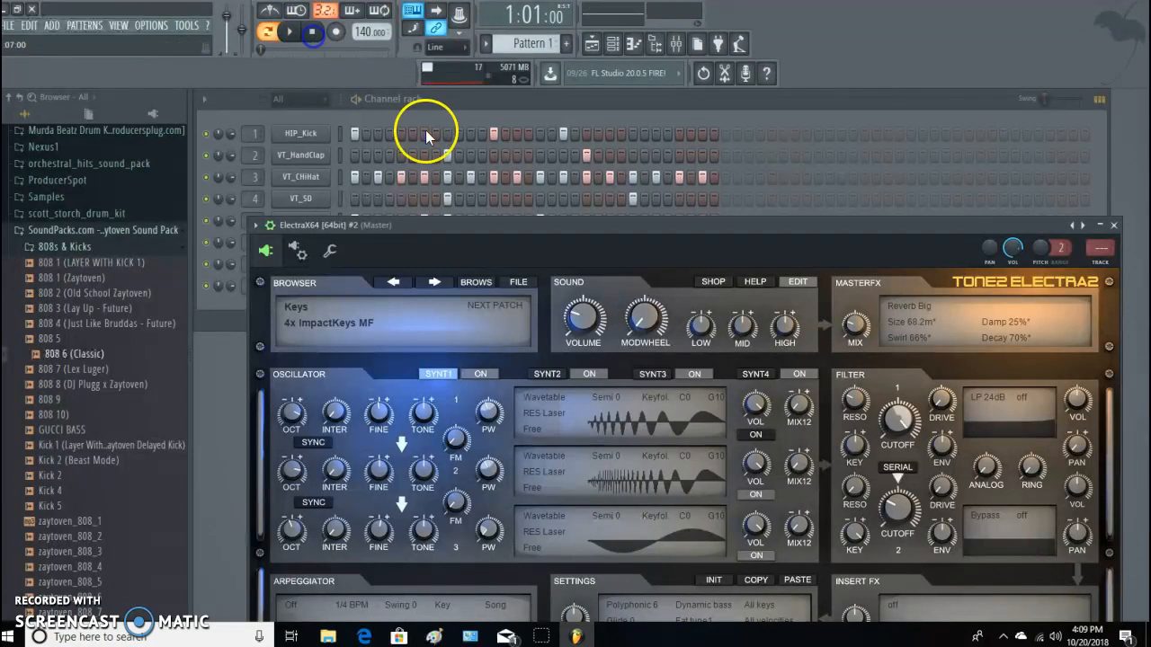
Record a notes-and-automation take of the ElectraX64 #2 melody over the beat, disarm recording and play it back.
click(336, 32)
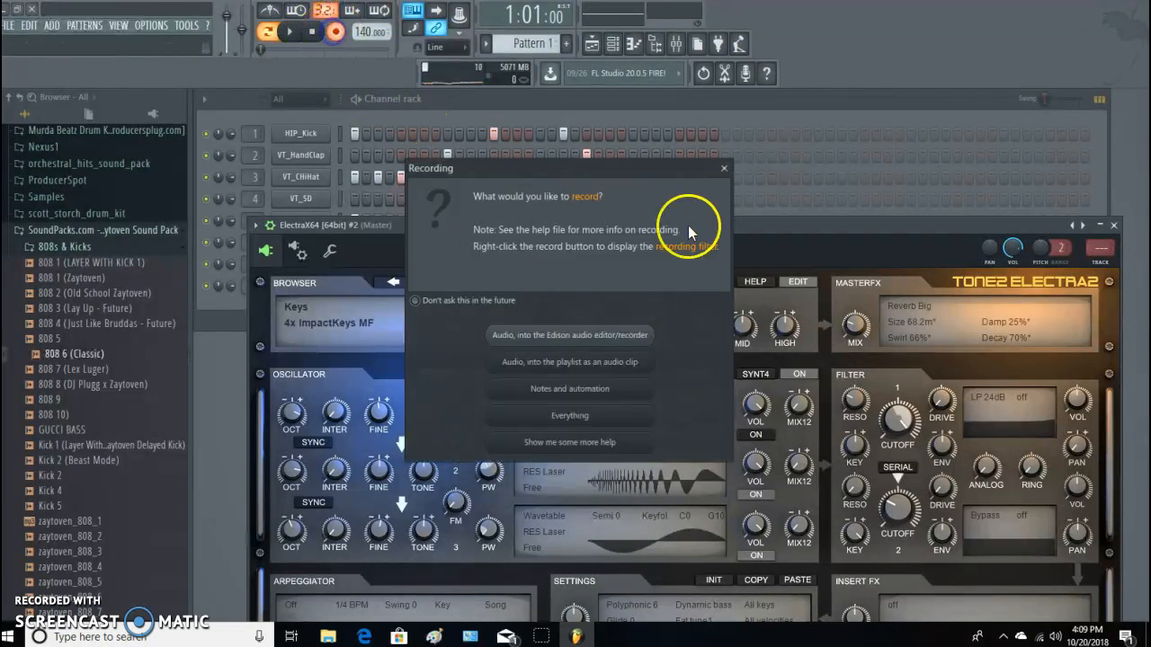
click(598, 396)
click(291, 32)
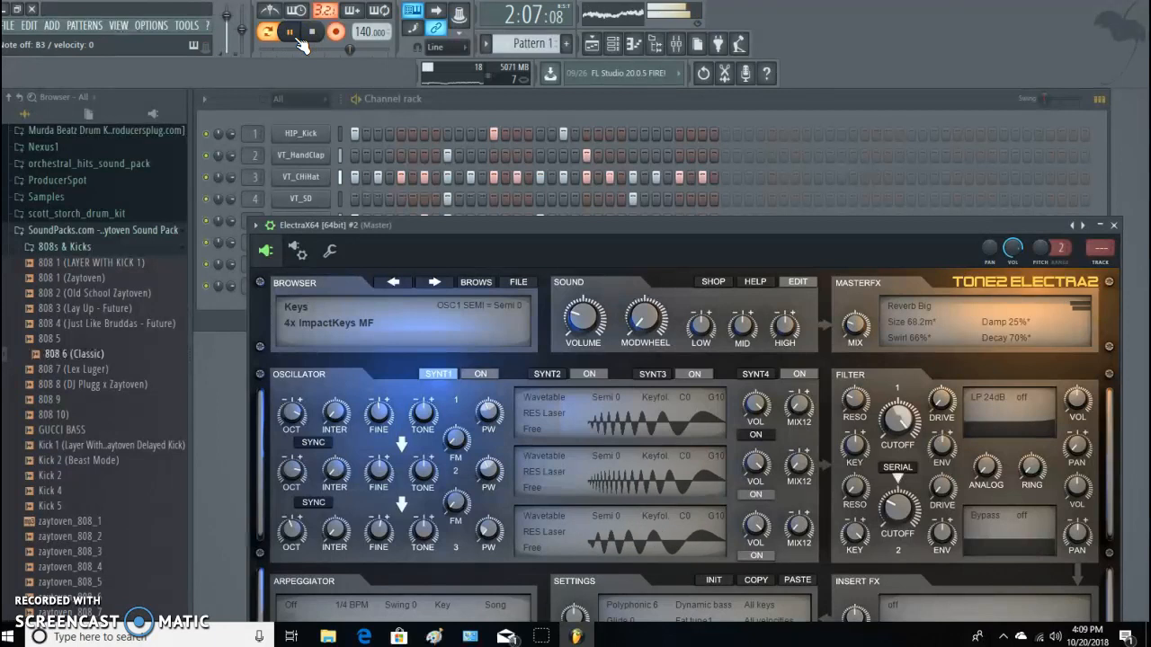
key(space)
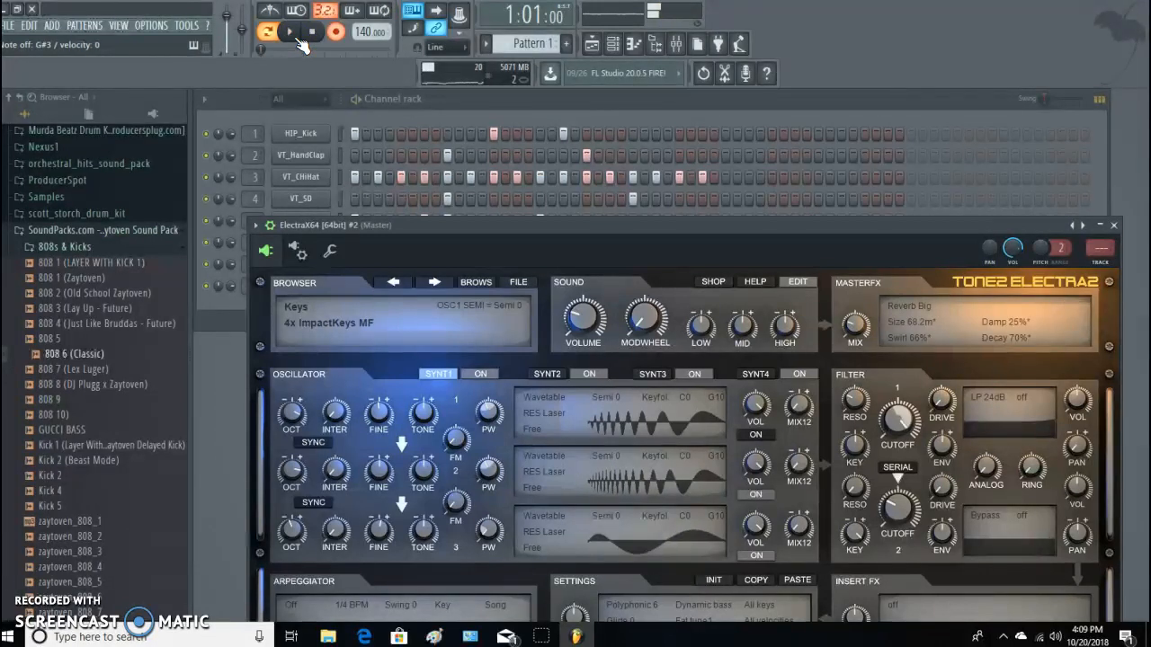
click(334, 33)
key(space)
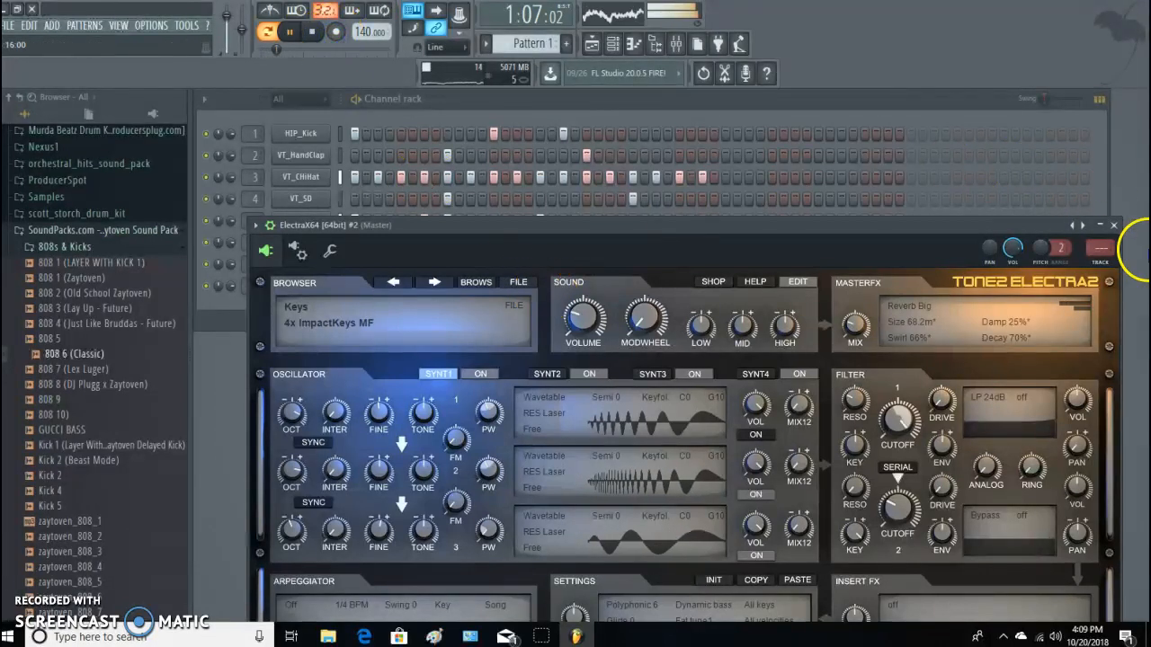
Shorten the last recorded ElectraX64 #2 note so it ends at the end of bar 2.
click(1113, 225)
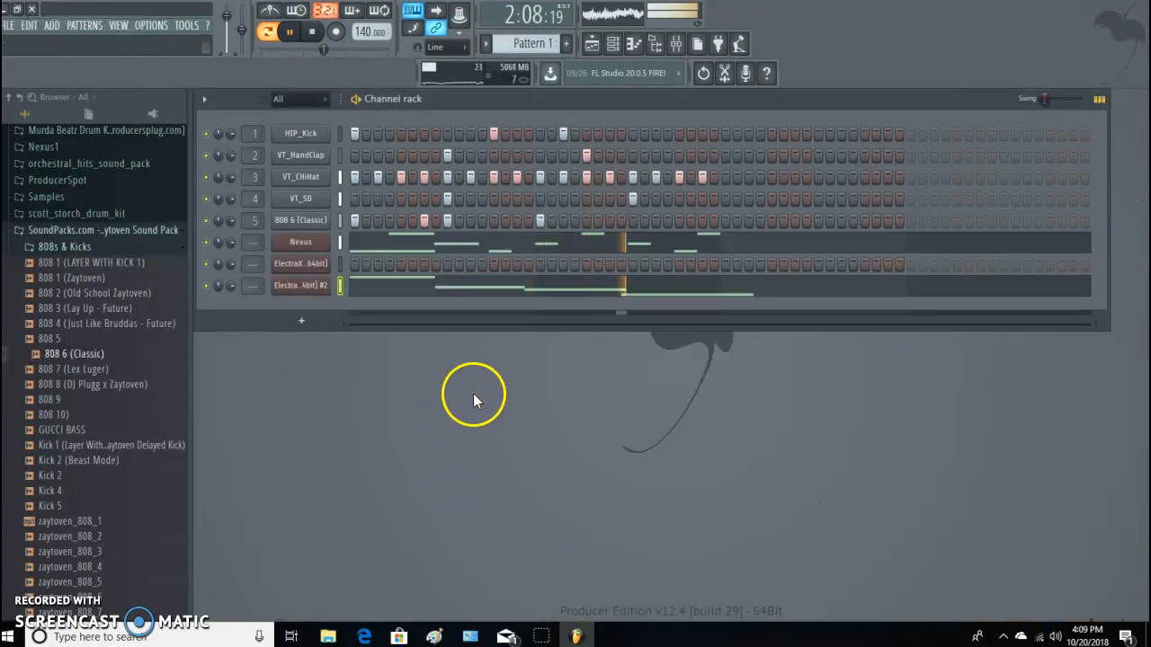
click(669, 293)
drag(855, 311, 801, 313)
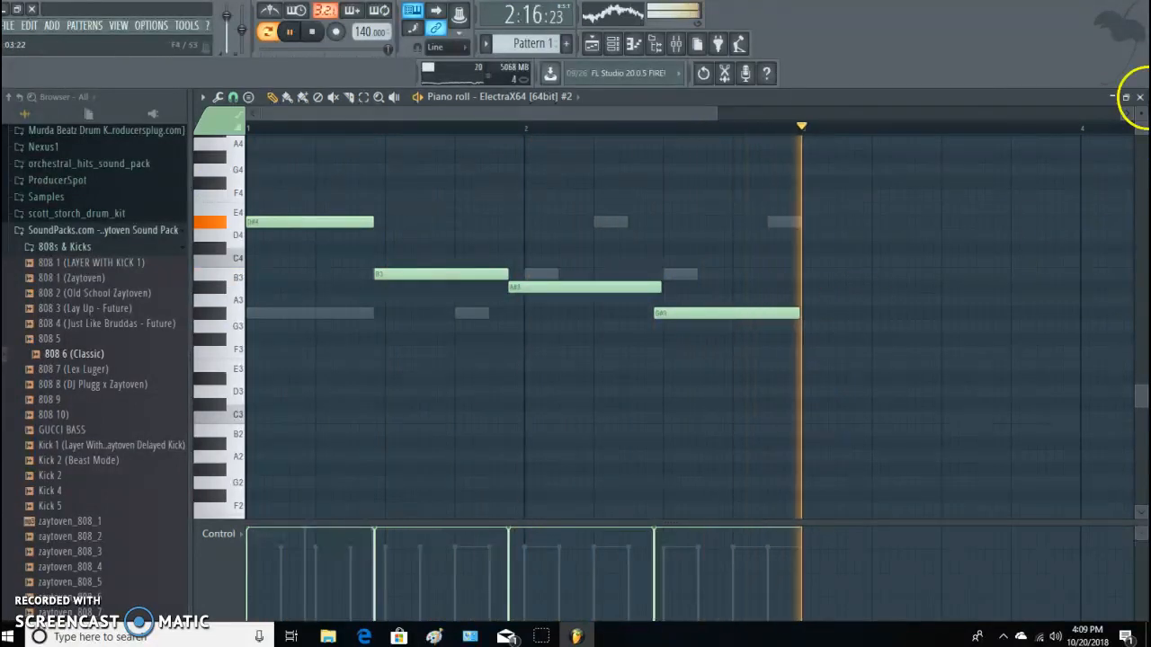
click(1139, 96)
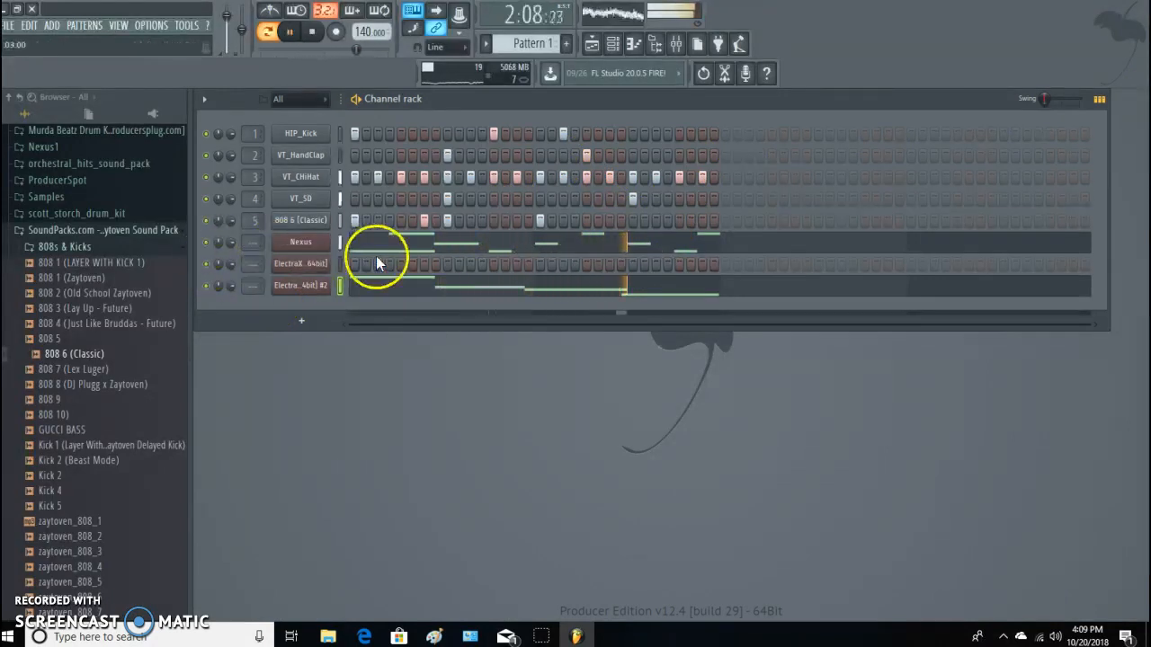
click(303, 320)
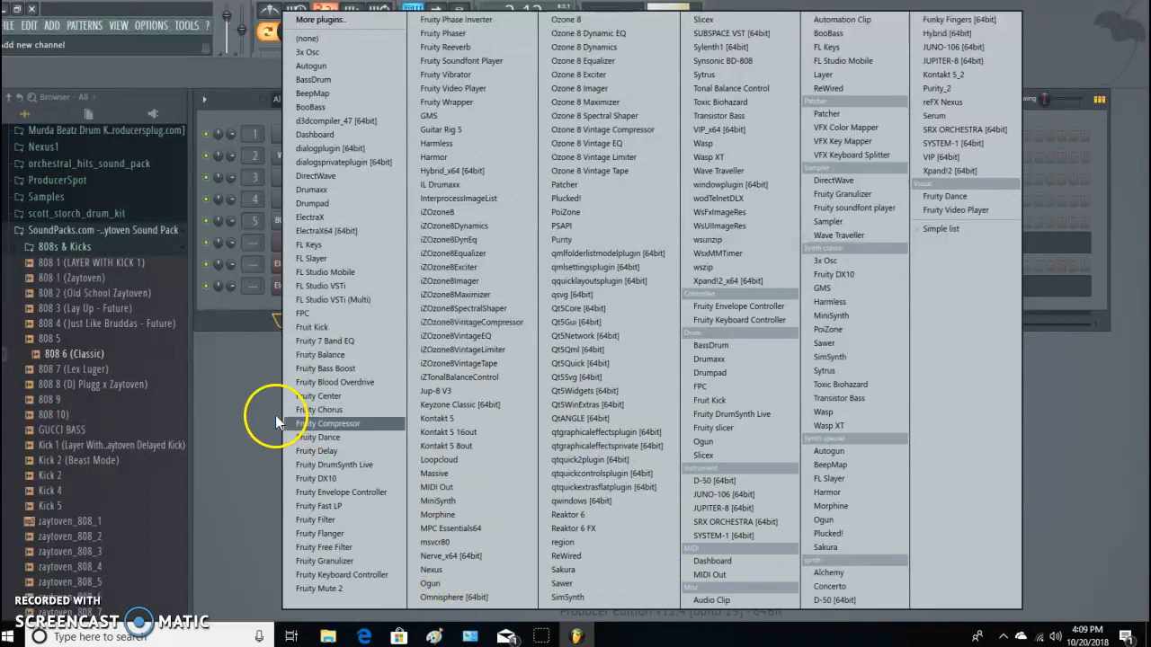
click(236, 378)
click(458, 407)
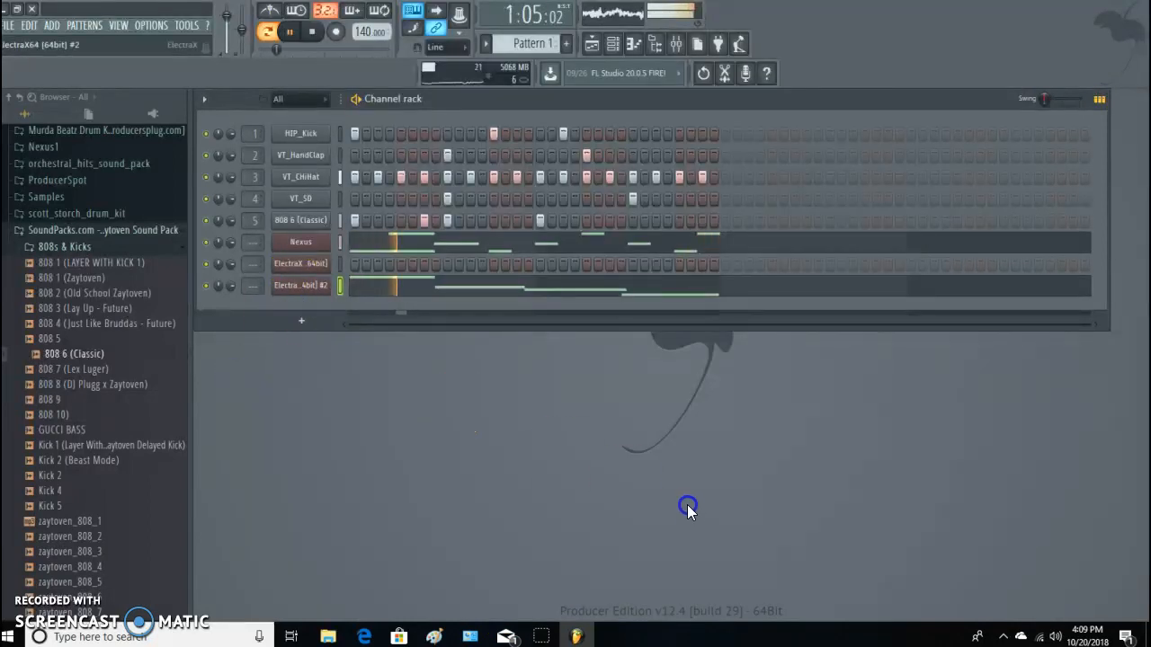
Move the ElectraX64 #2 window up and set its second filter to LP 12dB.
click(740, 232)
drag(740, 232, 727, 123)
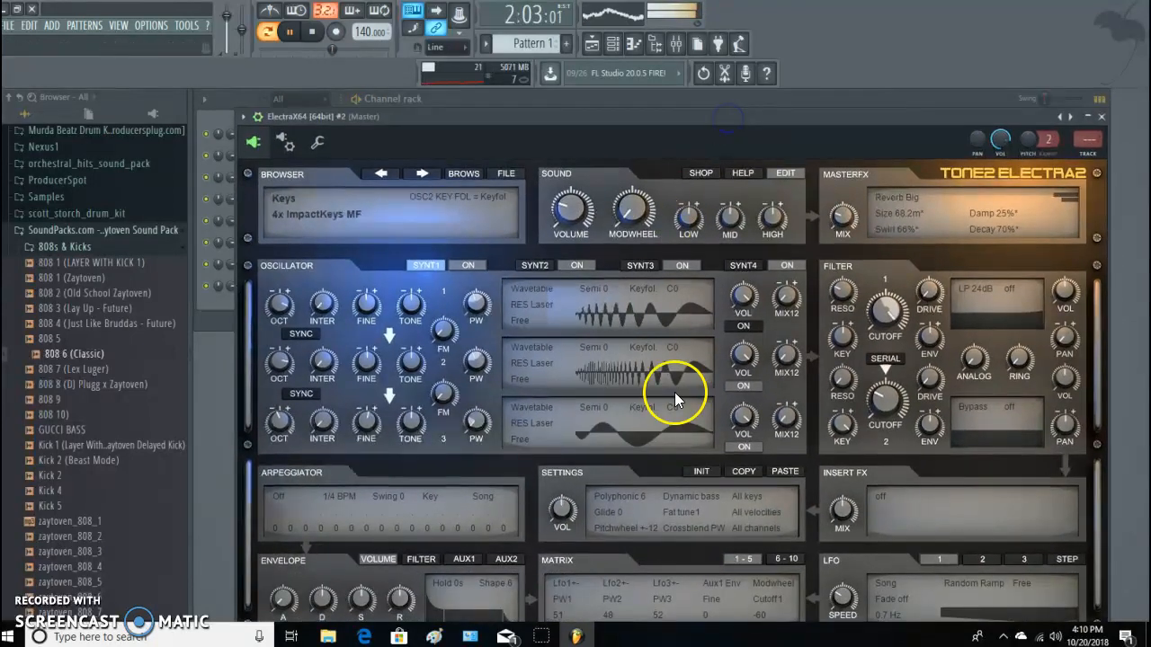
key(space)
key(space)
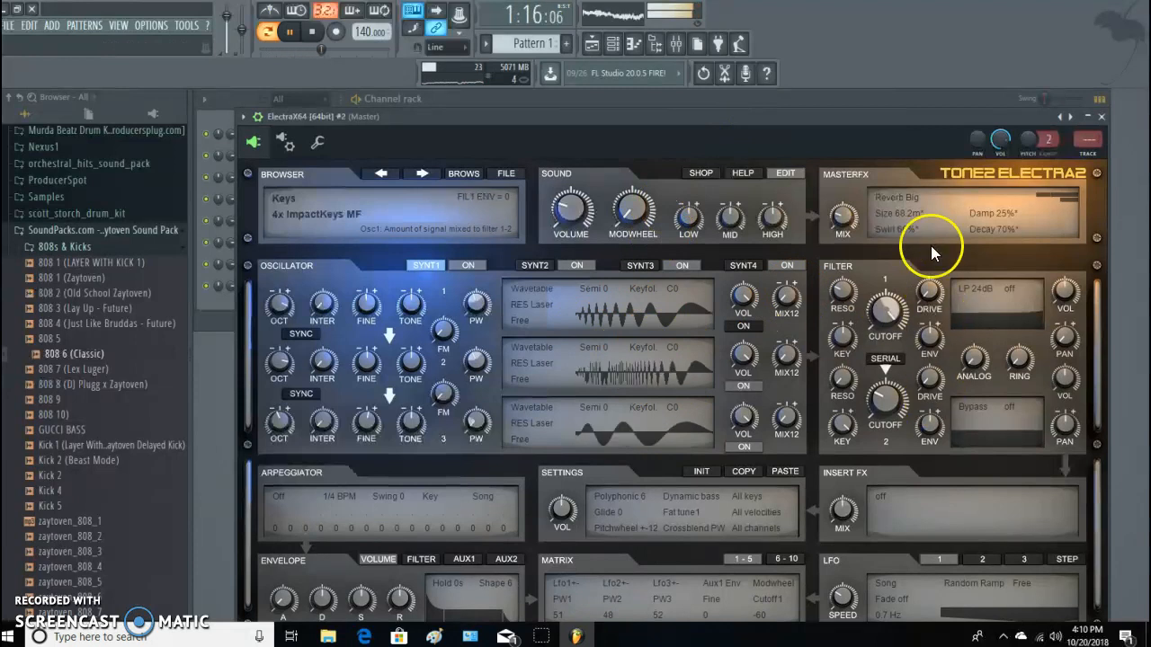
click(989, 410)
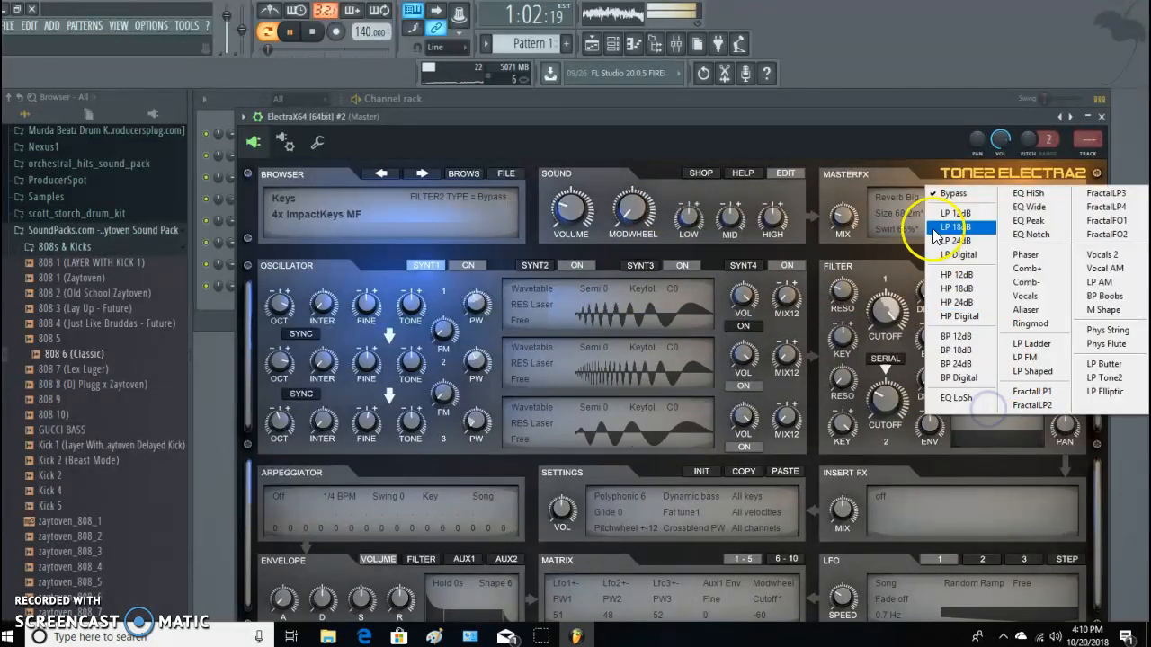
click(953, 213)
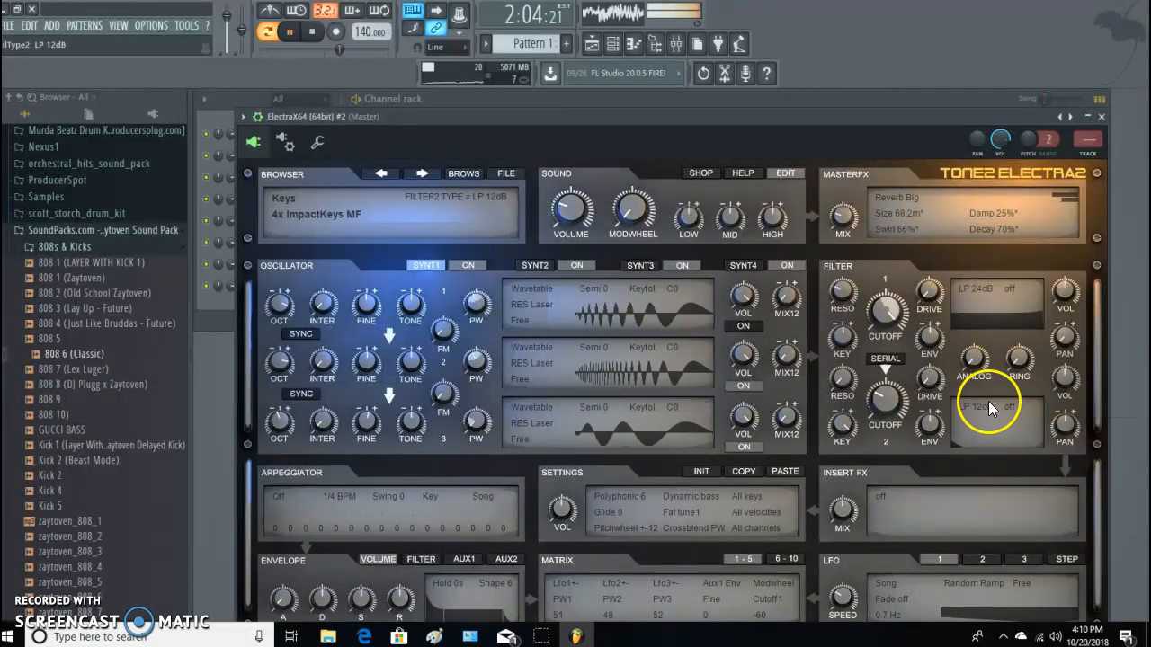
Set the insert effect of the ElectraX64 #2 patch to Reverb Cathedral.
click(880, 494)
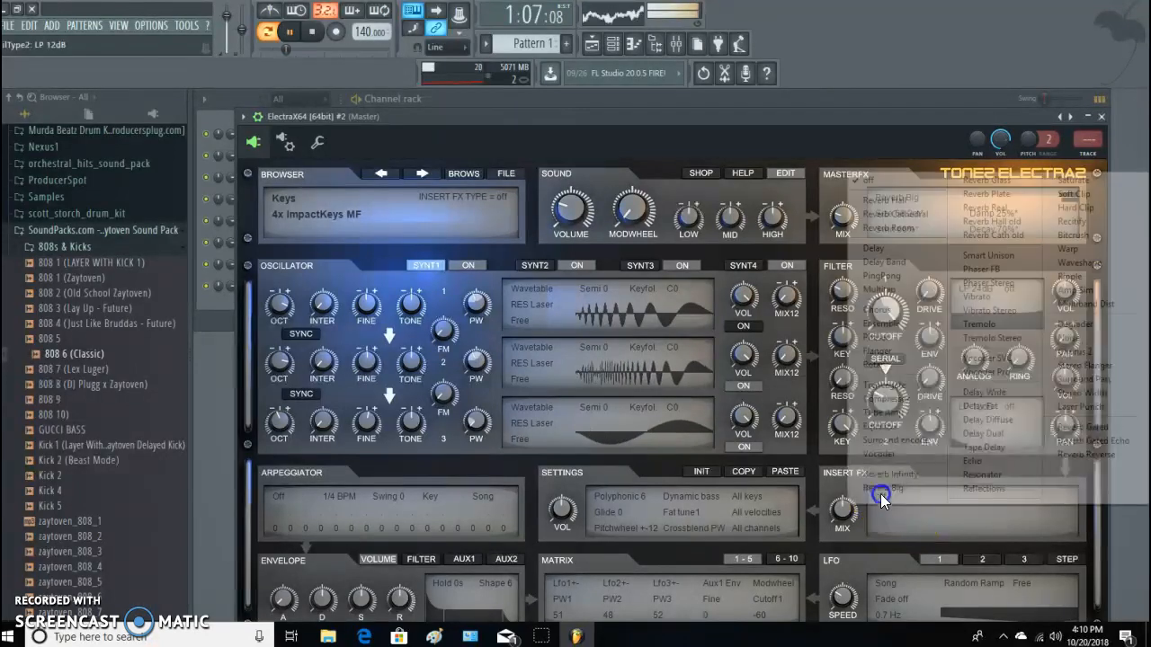
click(902, 214)
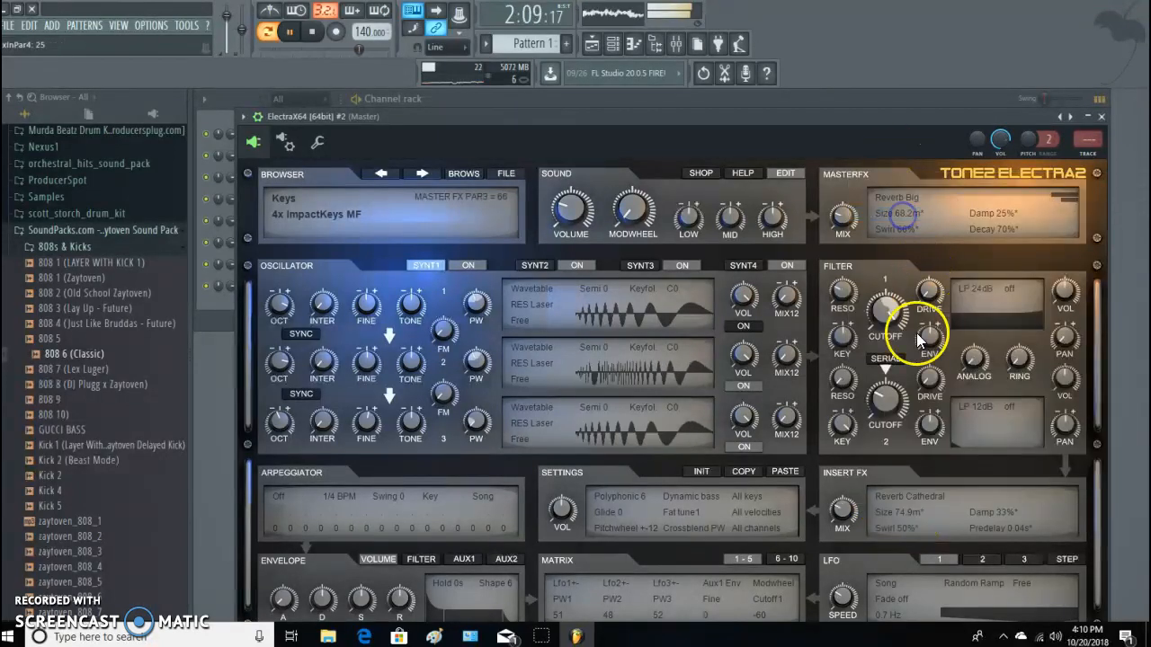
key(space)
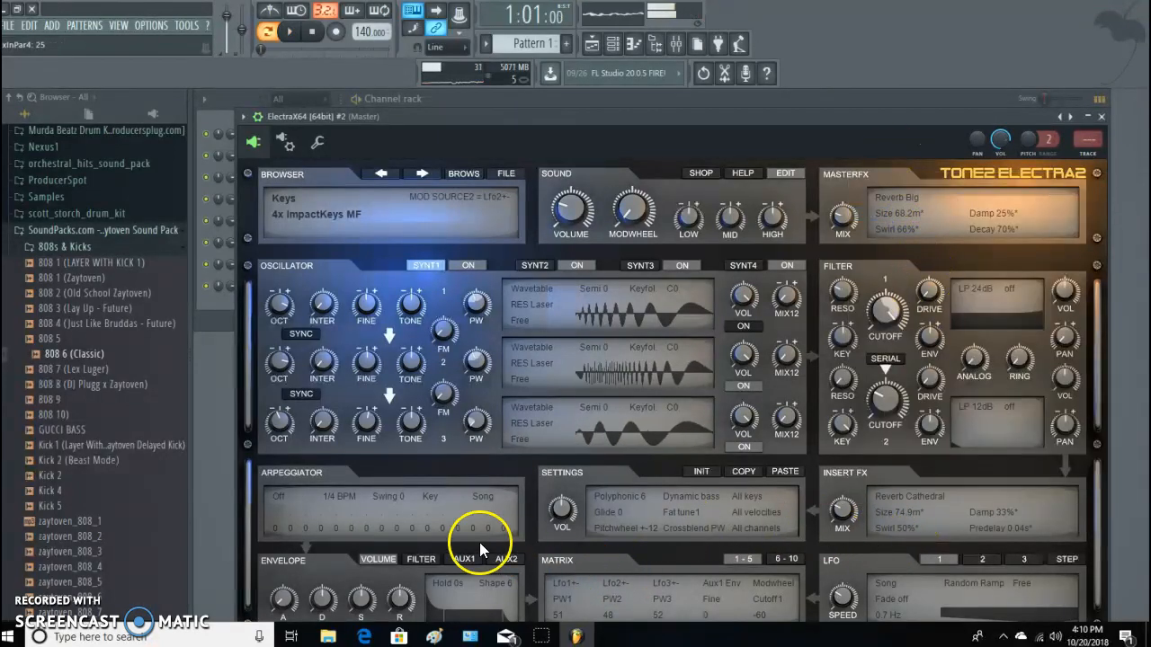
Try the arpeggiator in Up mode on the melody, and switch it off again.
click(277, 500)
click(346, 261)
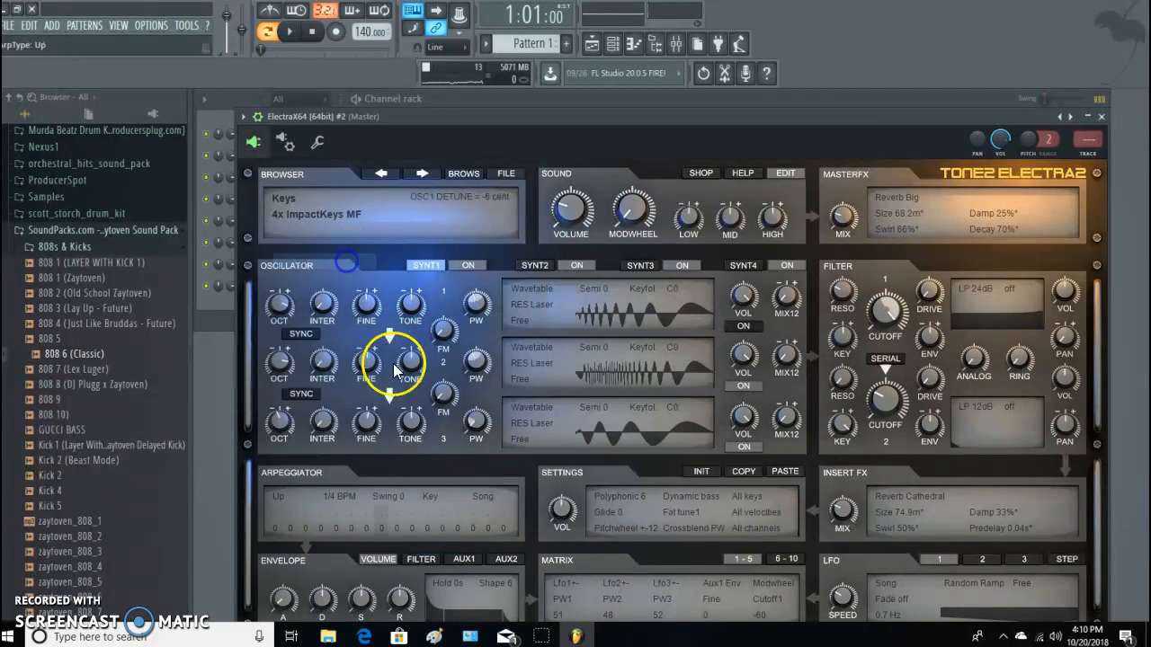
key(space)
click(280, 496)
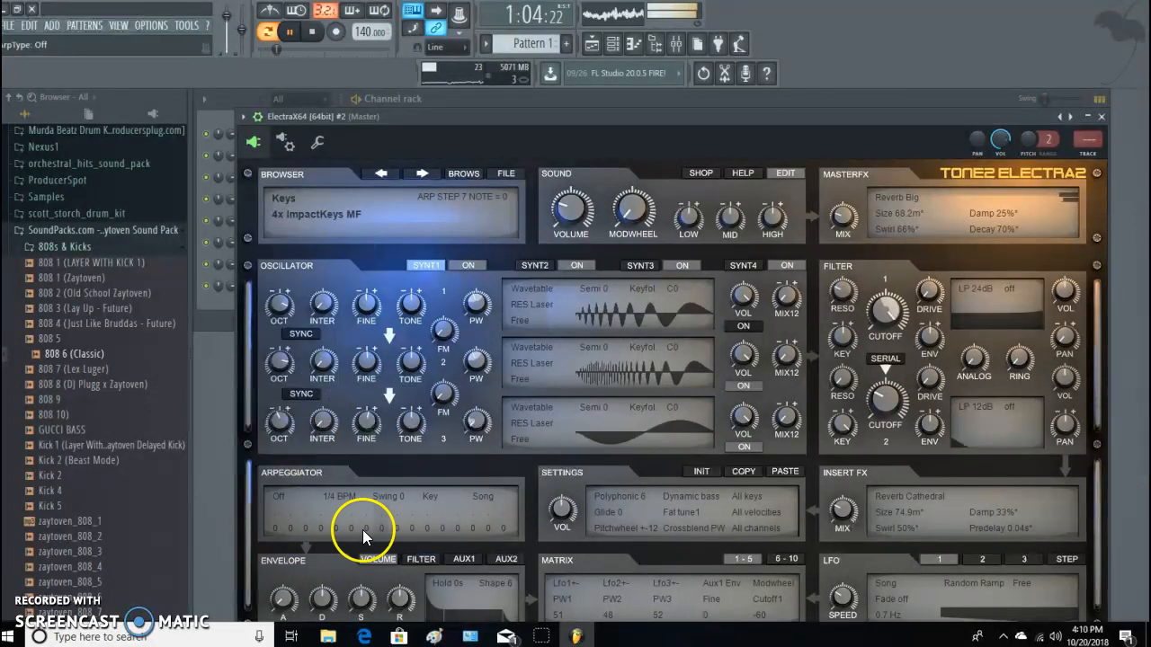
key(space)
Look through the patch's Synth 2, 3, 4 and 1 layers during playback and close the ElectraX64 #2 window.
click(537, 266)
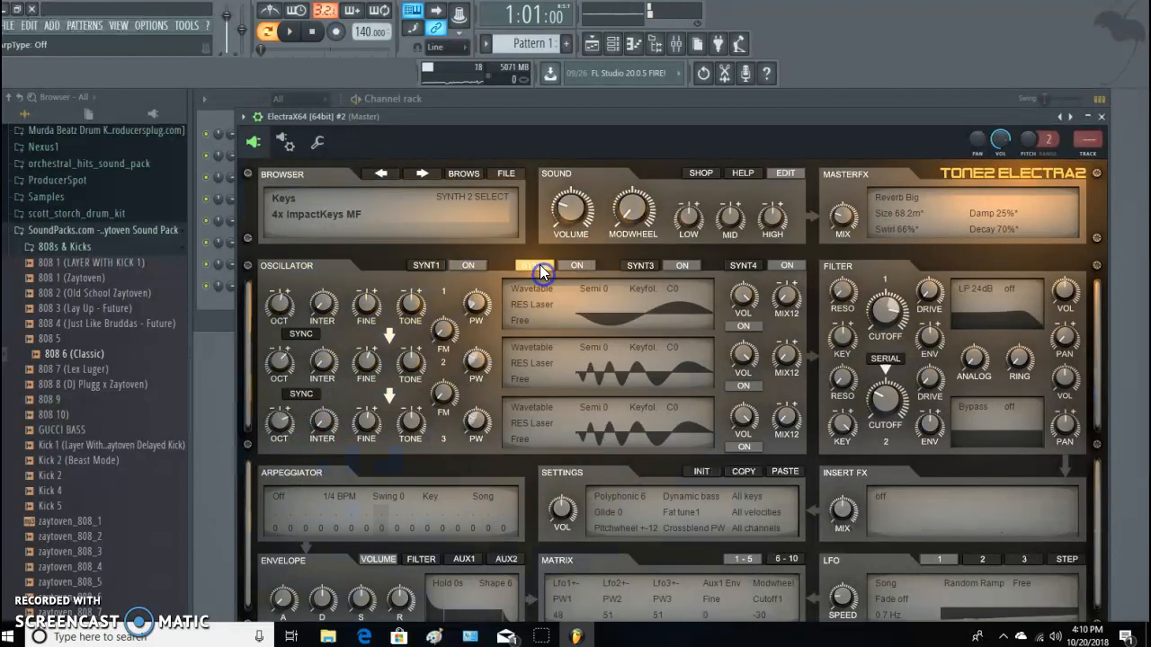
key(space)
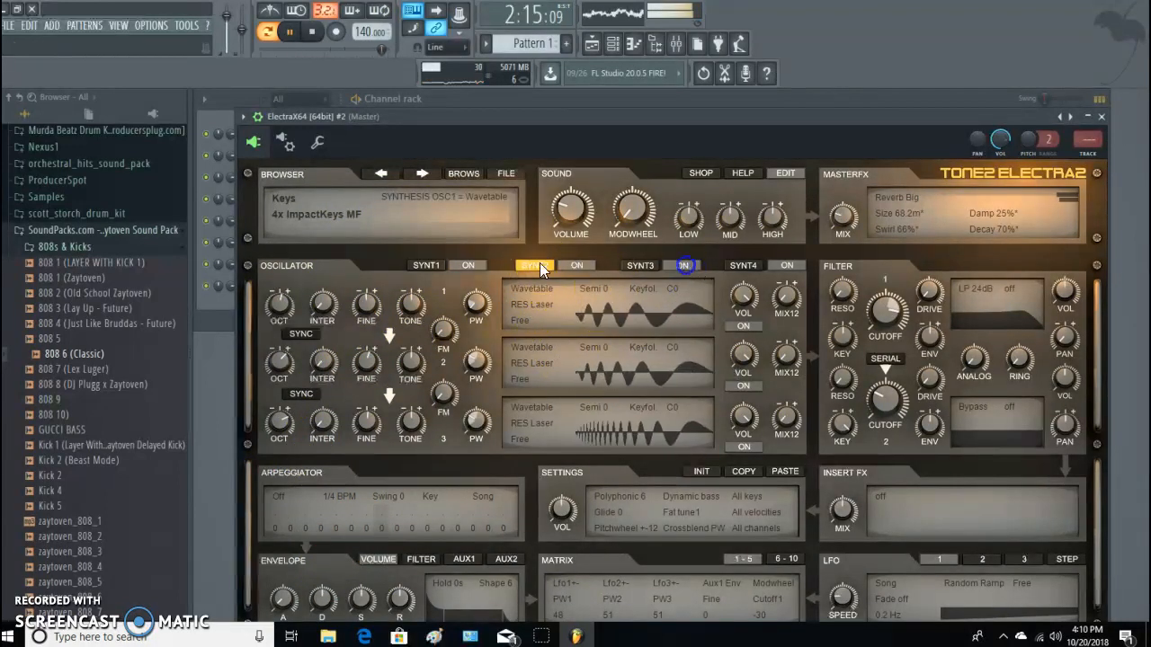
click(640, 265)
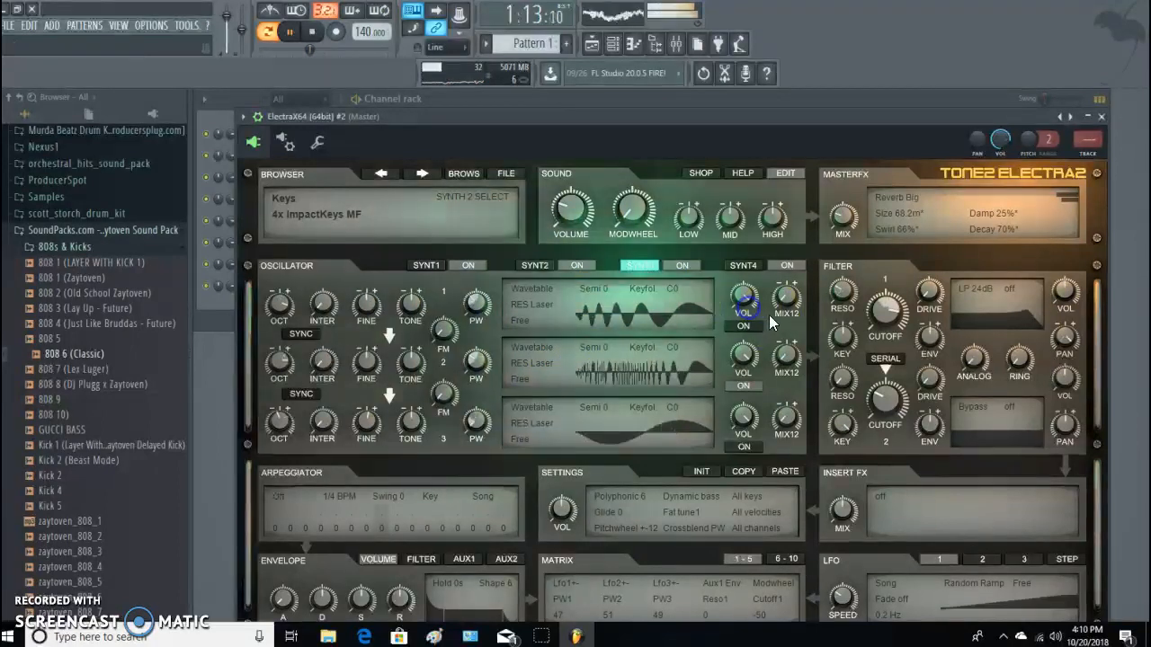
click(733, 267)
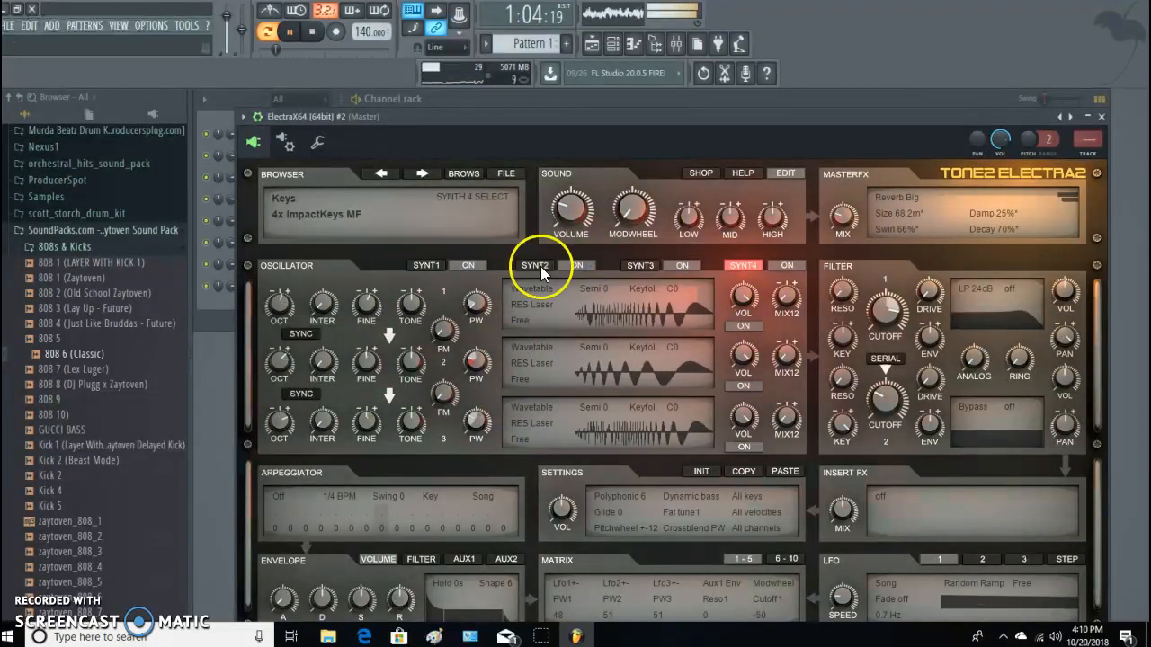
click(430, 267)
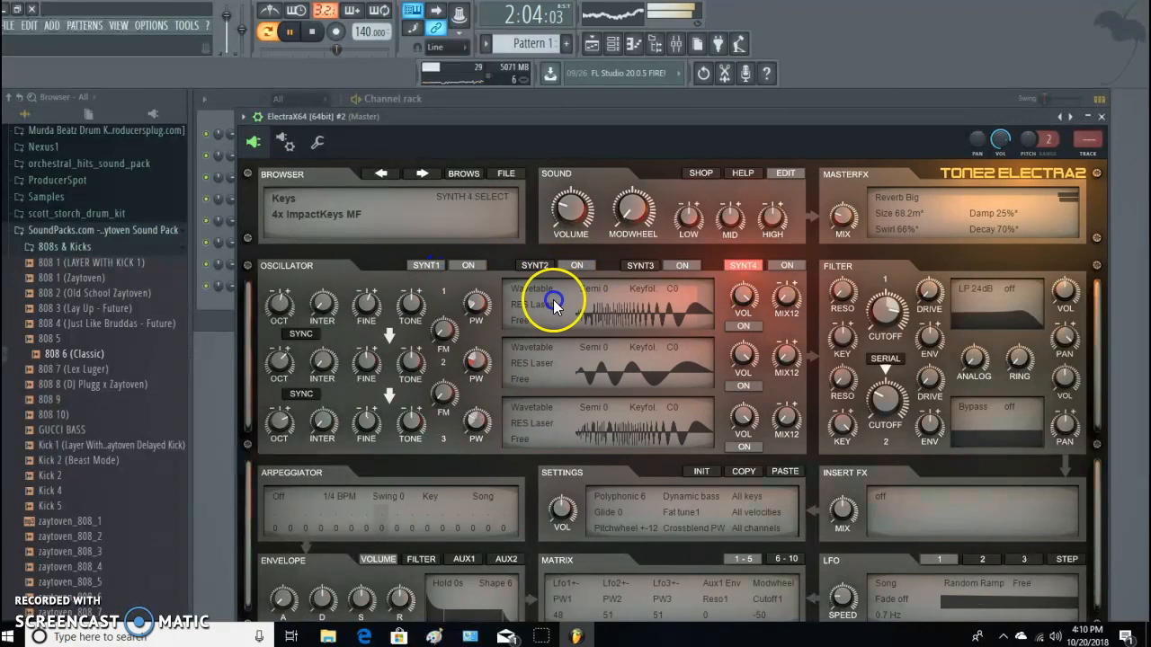
click(1101, 117)
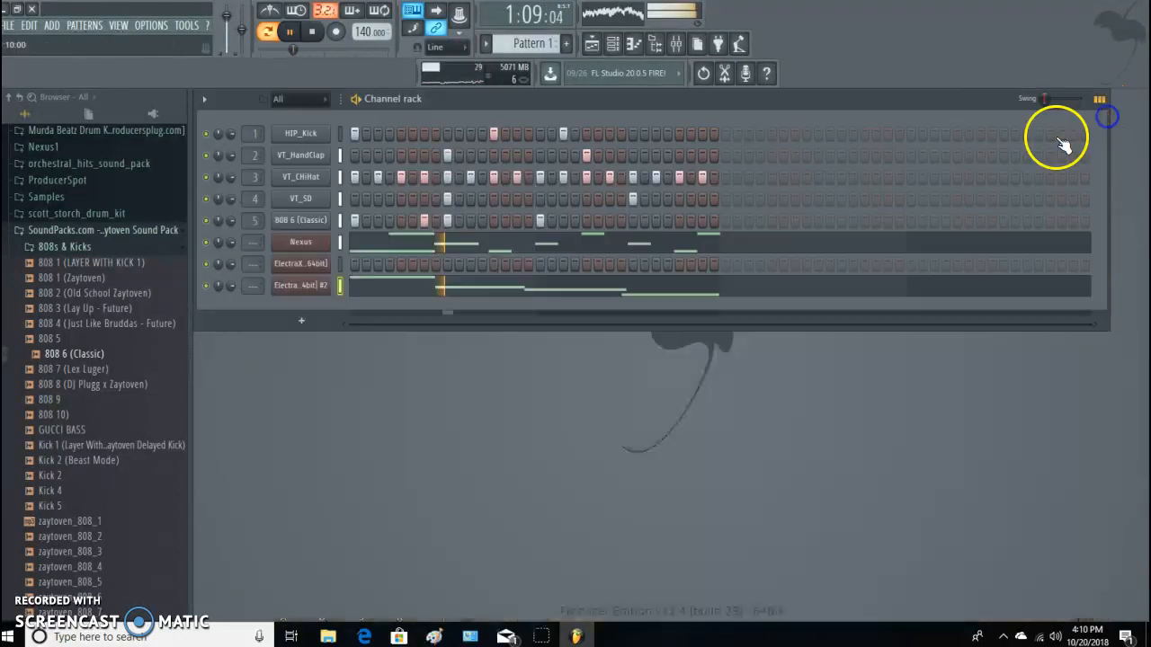
Review the ElectraX64 #2 notes in the piano roll during playback and close it.
click(555, 297)
key(space)
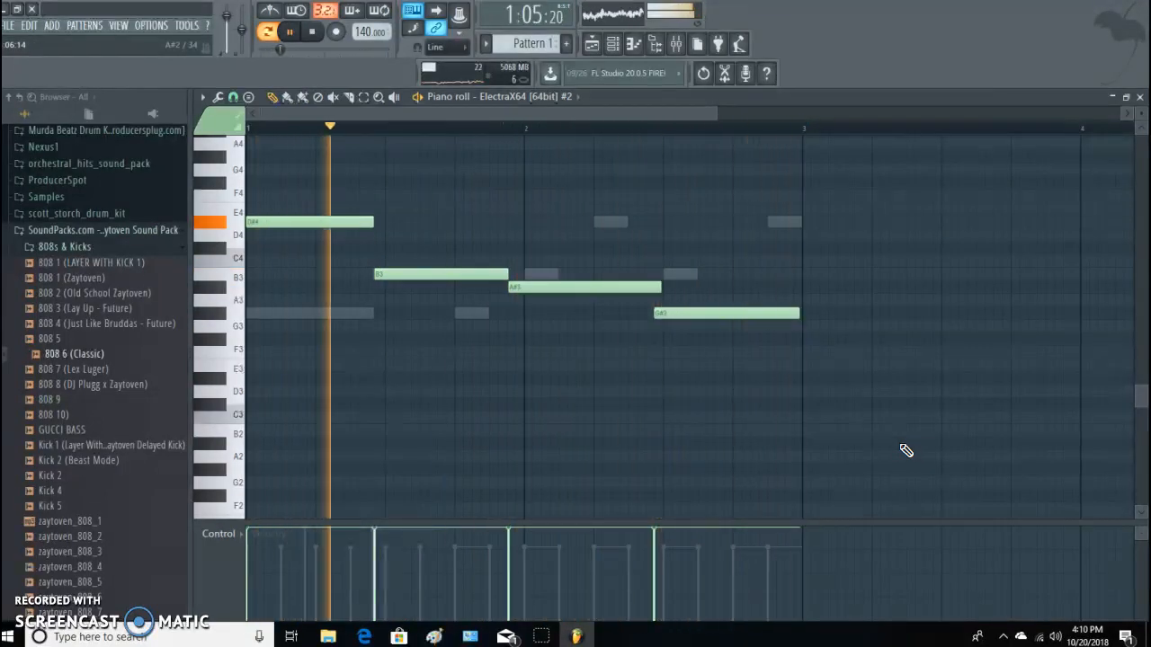
key(space)
key(space)
click(1138, 98)
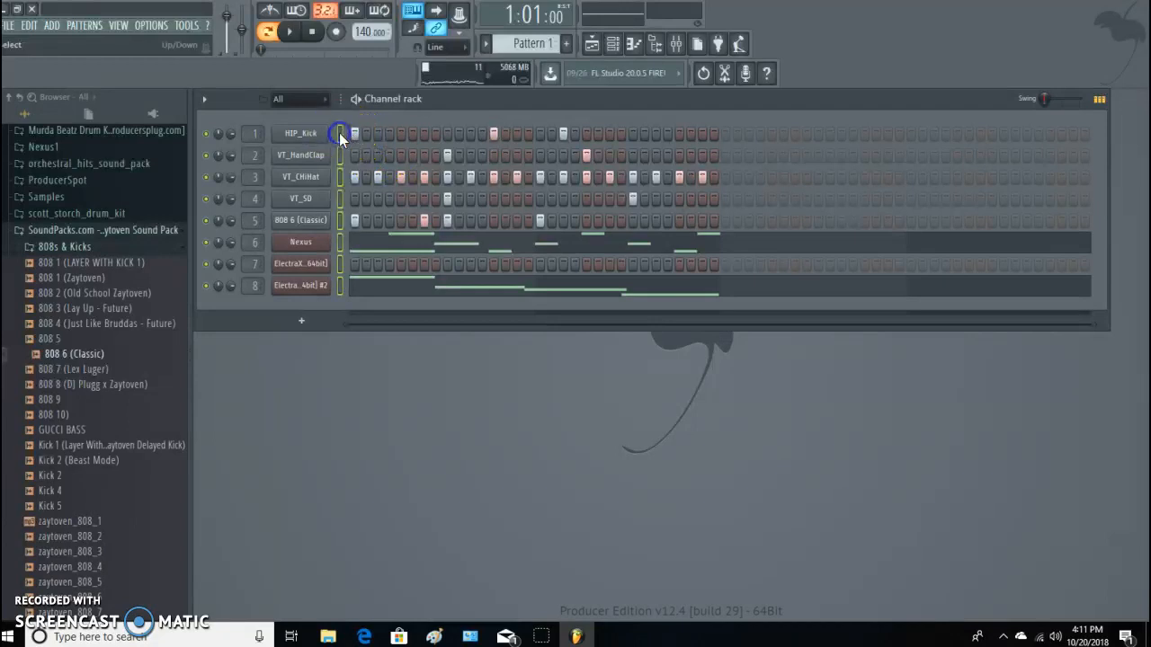
Route all selected channels to consecutive mixer tracks starting from Insert 8 and check the levels during playback.
click(674, 46)
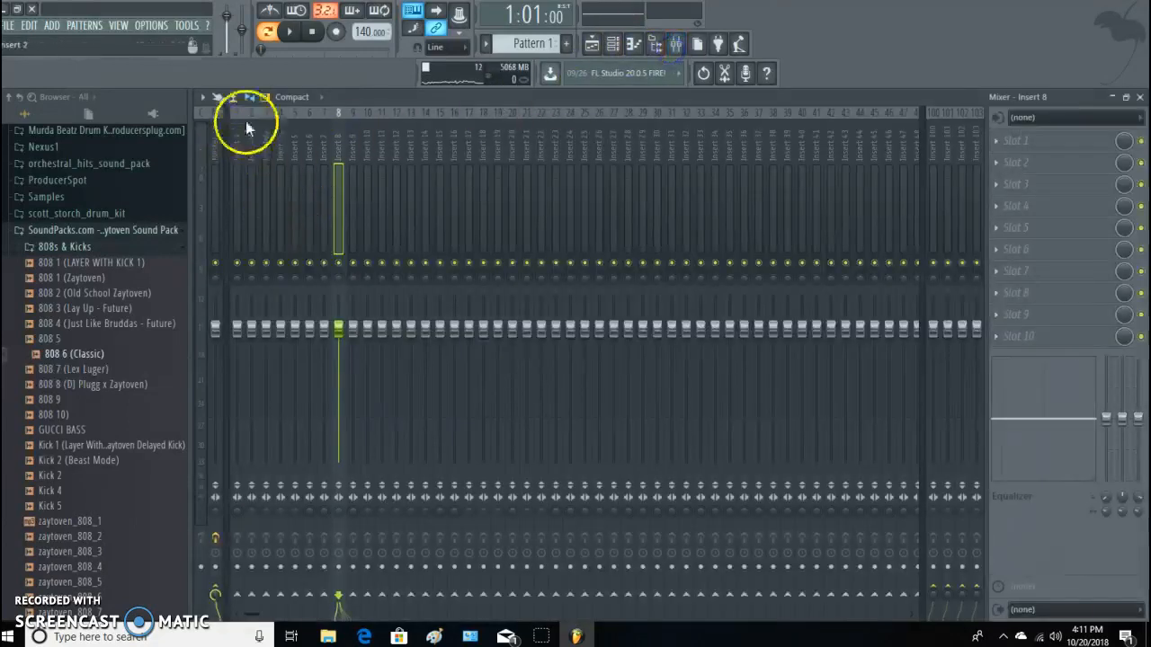
click(203, 97)
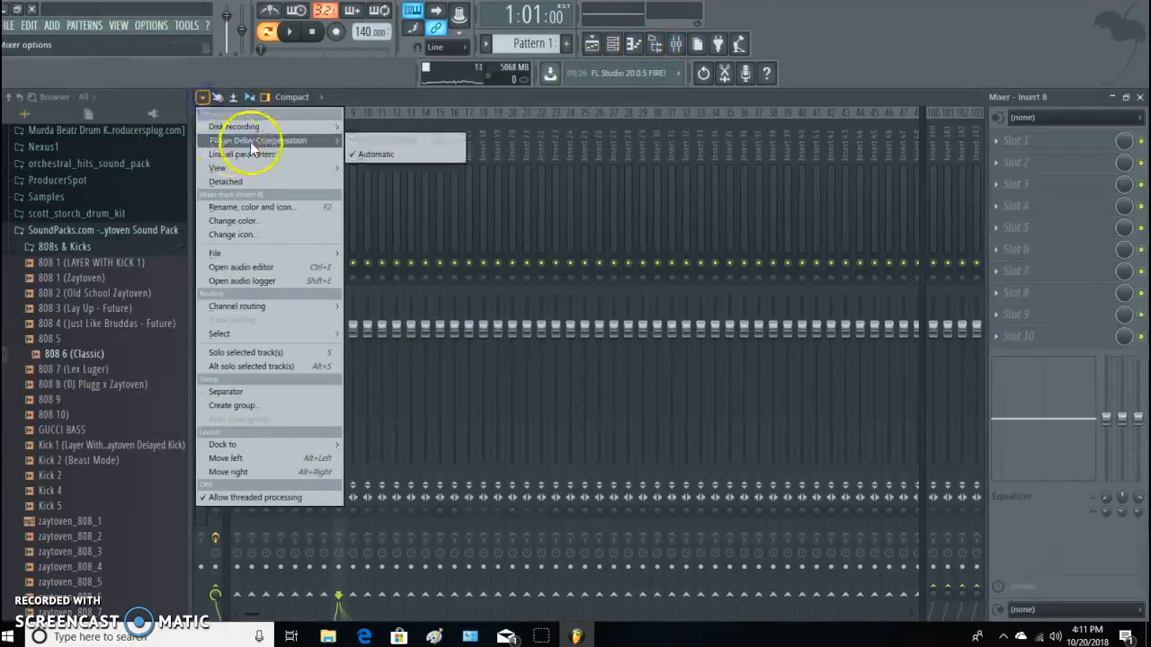
mouse_move(291, 306)
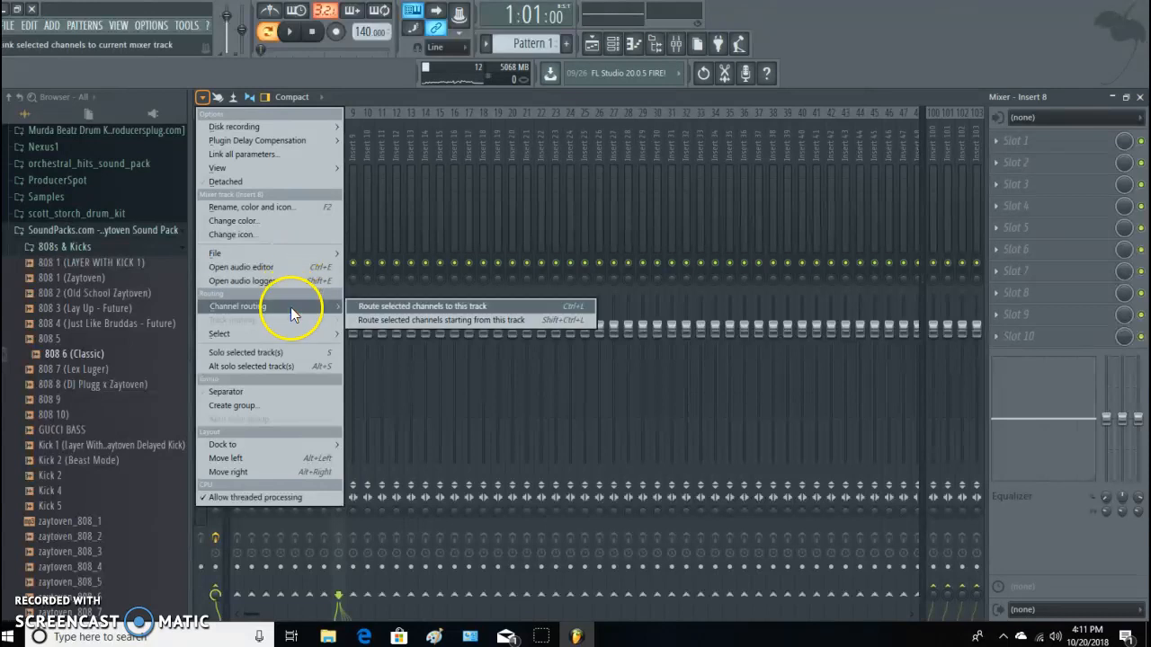
click(393, 320)
key(space)
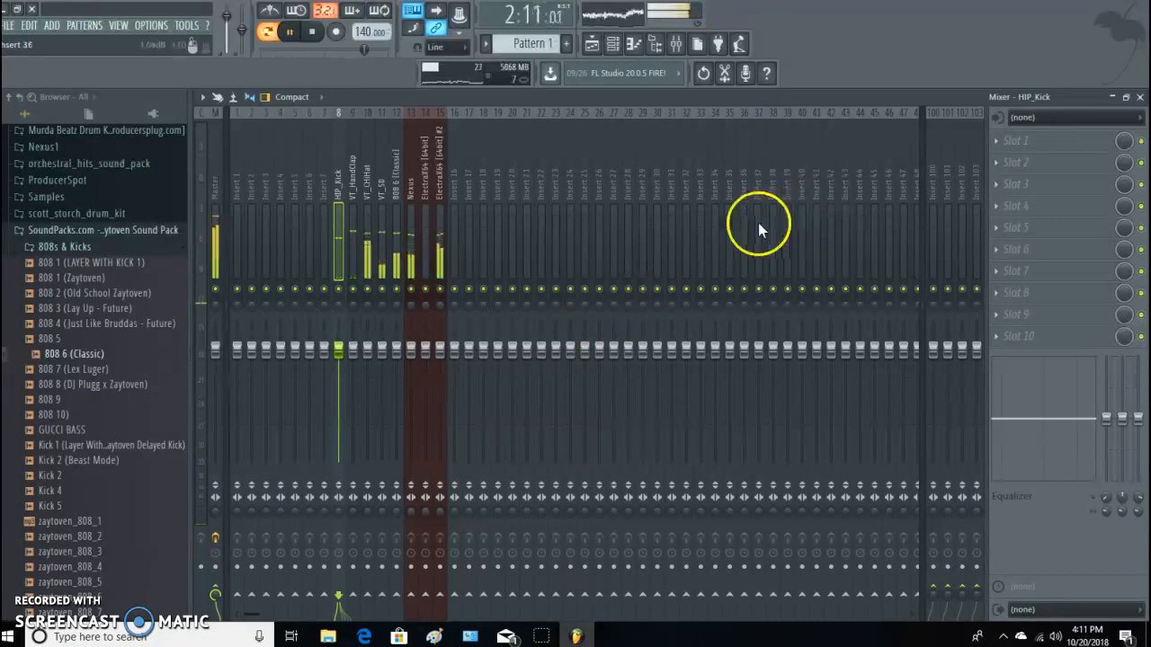
key(space)
click(1139, 97)
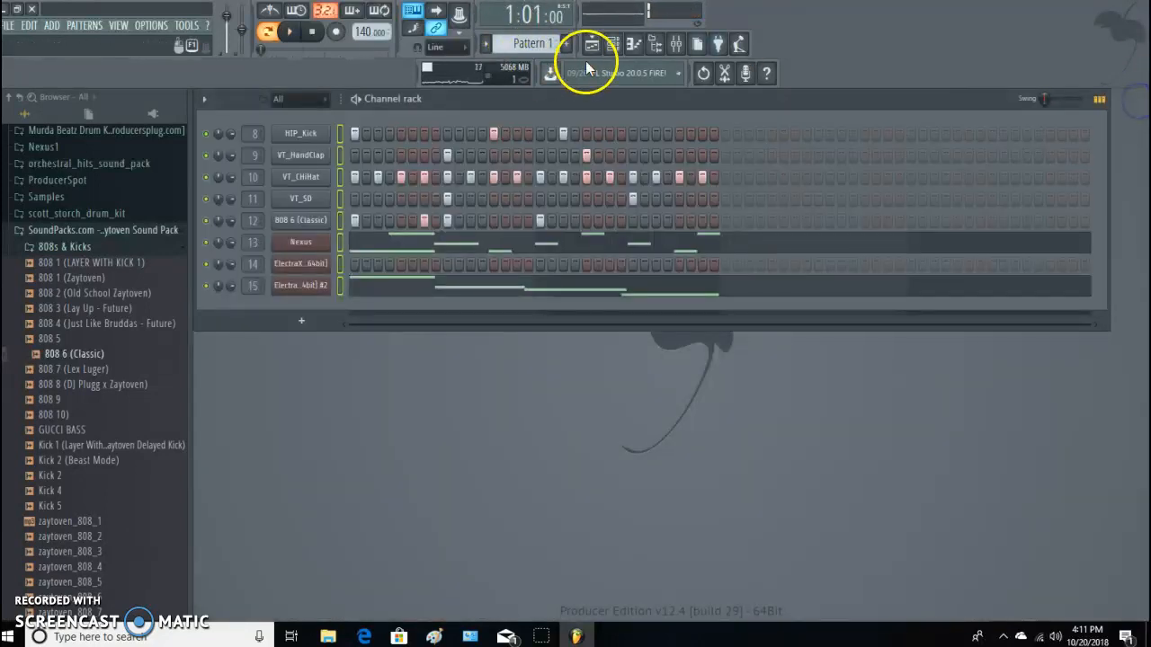
Split Pattern 1 by channel and open the playlist.
click(486, 43)
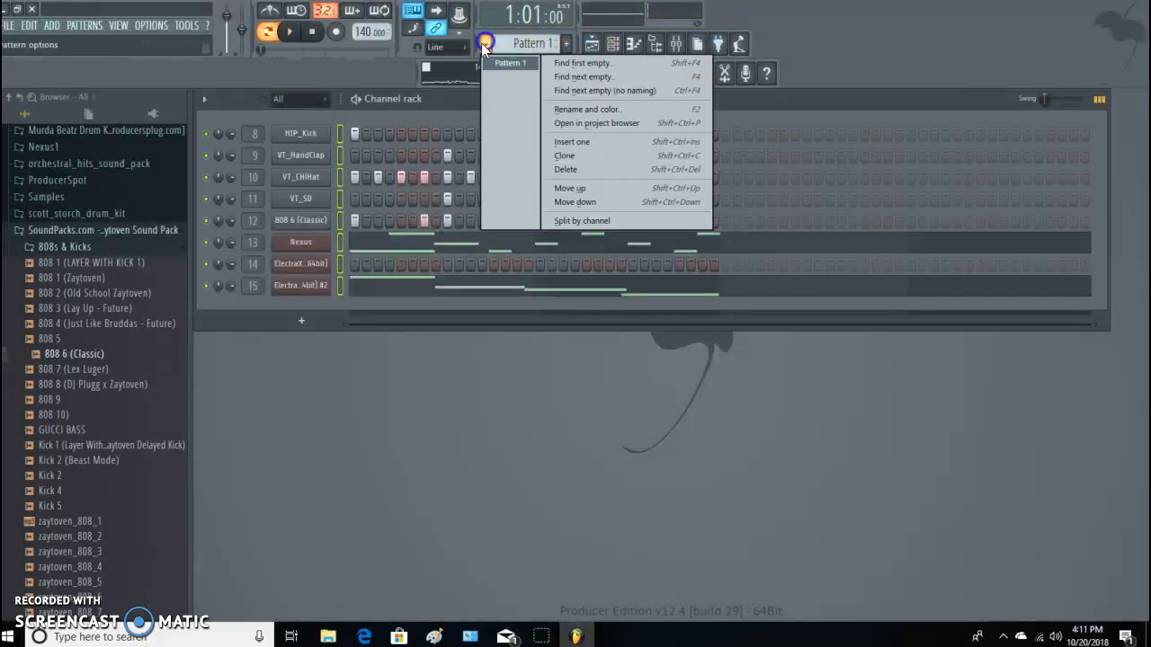
click(561, 220)
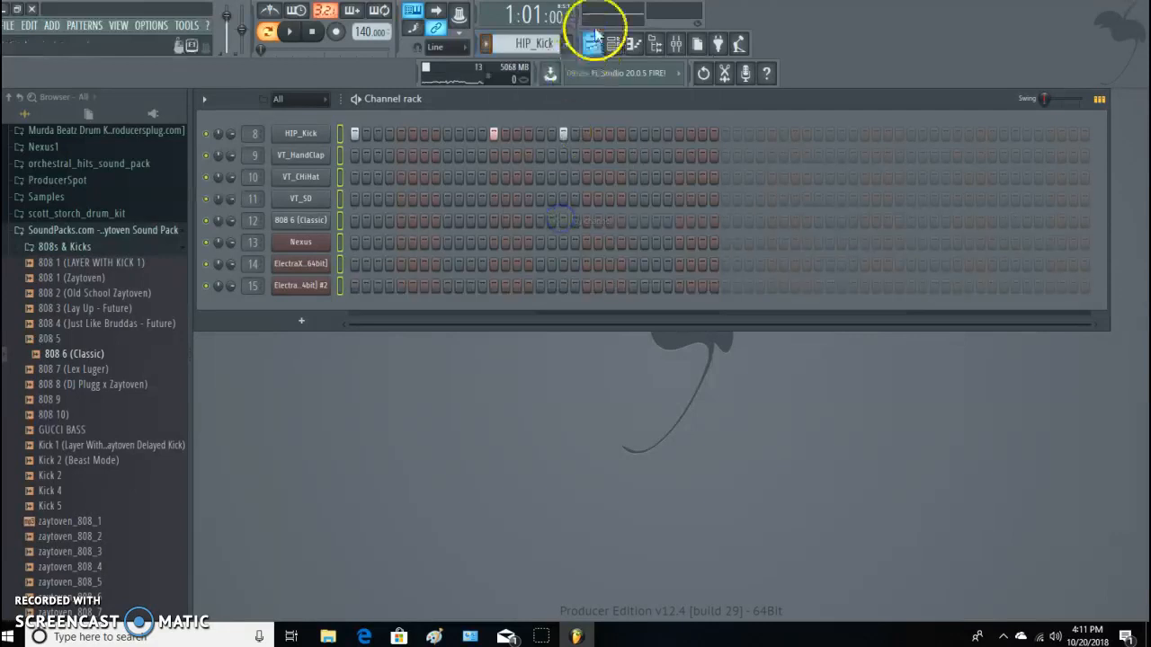
click(593, 44)
Fill bars 1 to 8 of Track 1 with HIP_Kick clips.
click(311, 155)
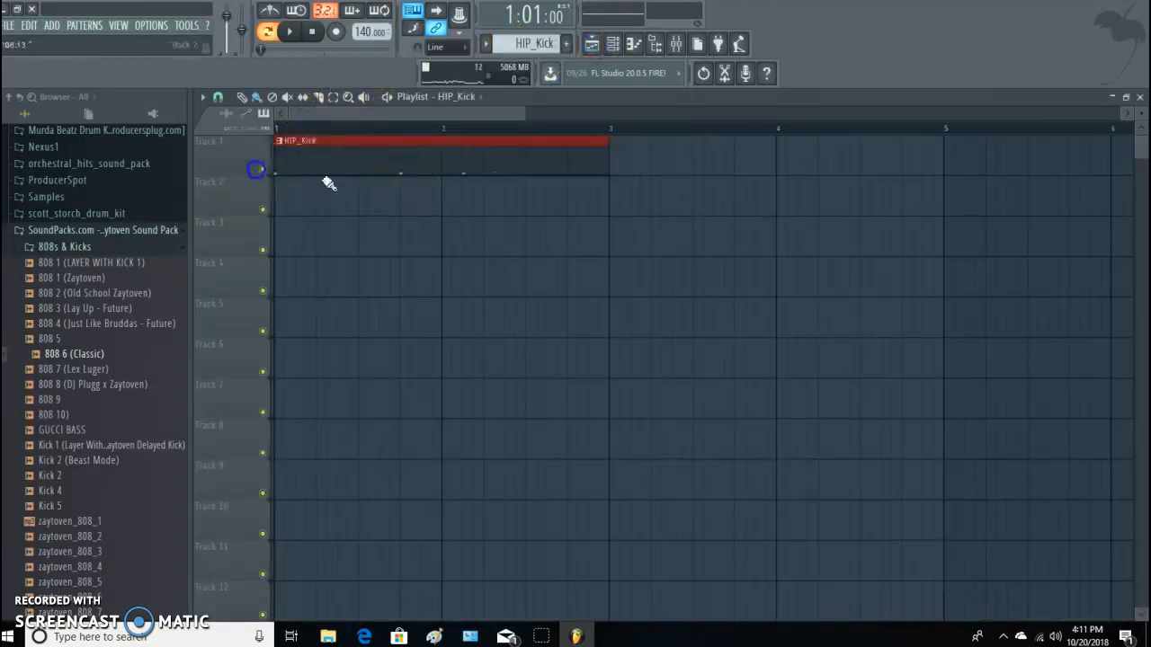
drag(523, 114, 828, 113)
drag(427, 167, 775, 159)
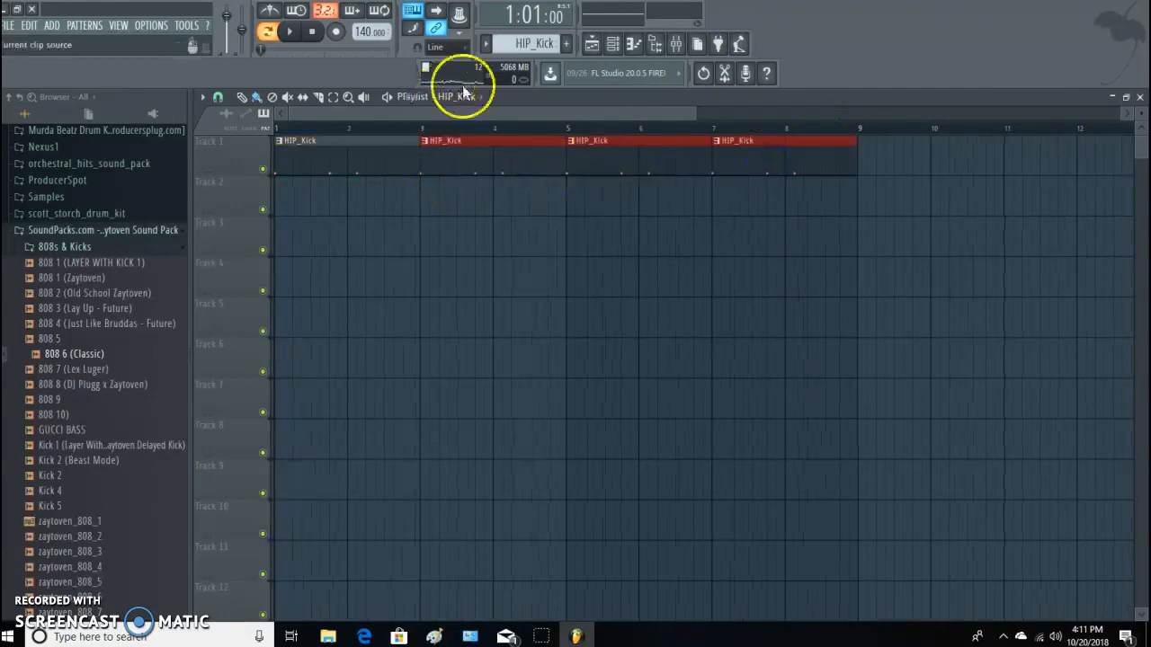
Fill bars 1 to 8 with VT_HandClap clips on Track 2 and VT_CHiHat clips on Track 3.
scroll(538, 43, down, 1)
drag(289, 210, 724, 199)
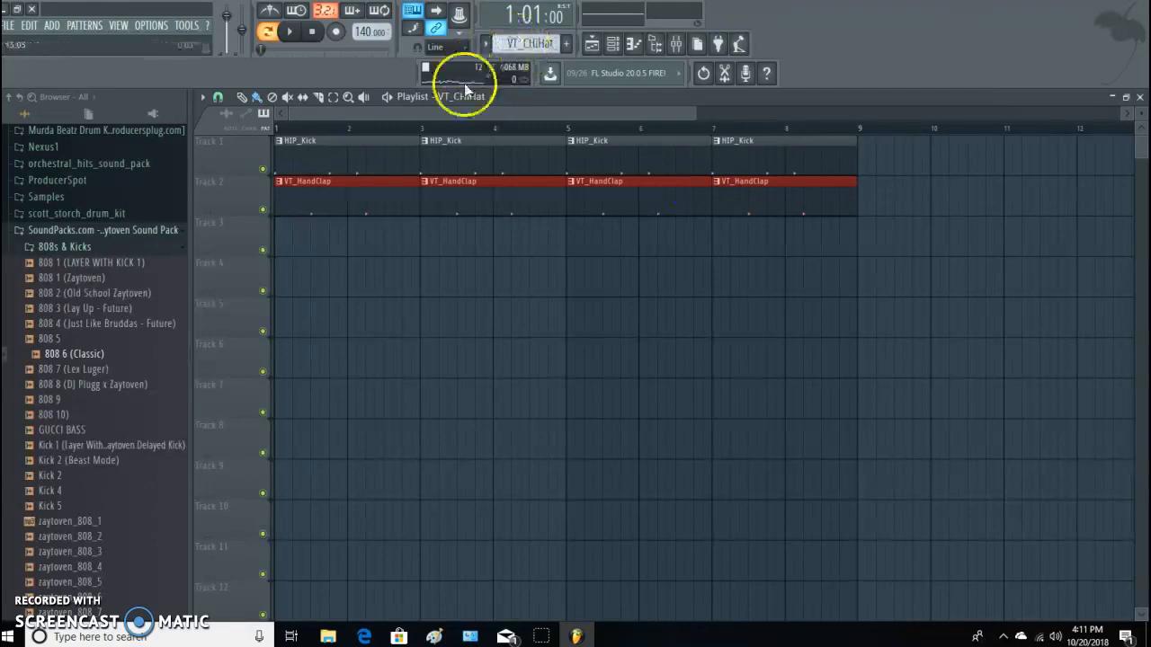
mouse_move(281, 247)
mouse_down()
mouse_move(656, 241)
mouse_move(739, 261)
mouse_up()
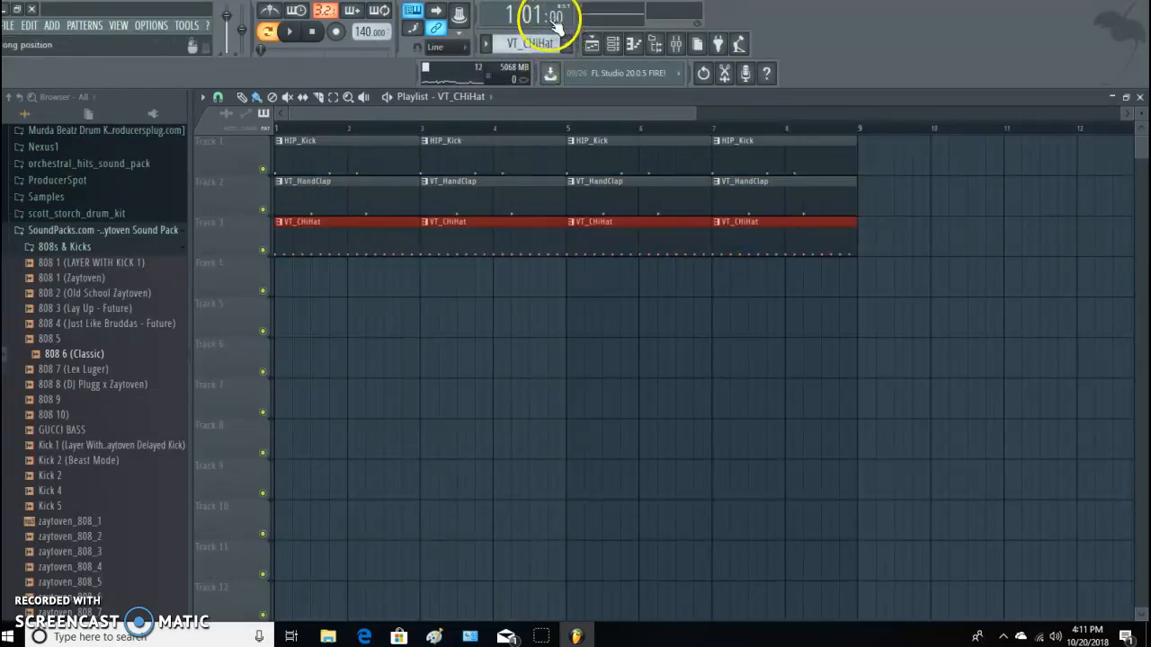
Clone the VT_SD pattern and place VT_SD #2 clips at bars 1 and 3 of Track 4.
click(486, 45)
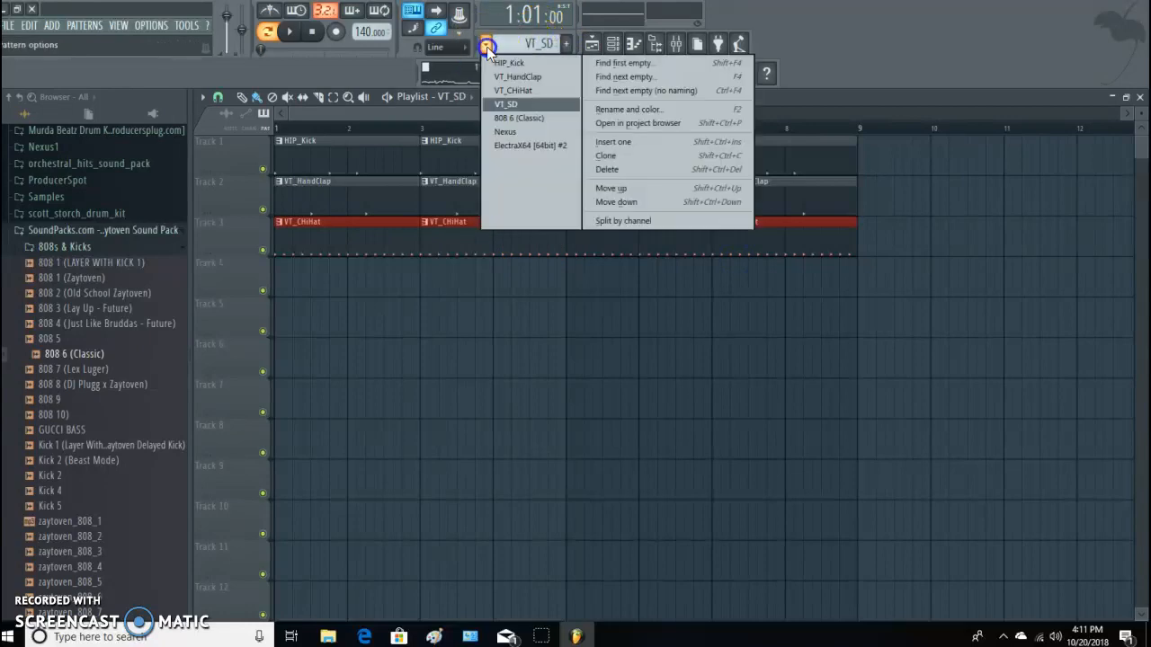
click(619, 159)
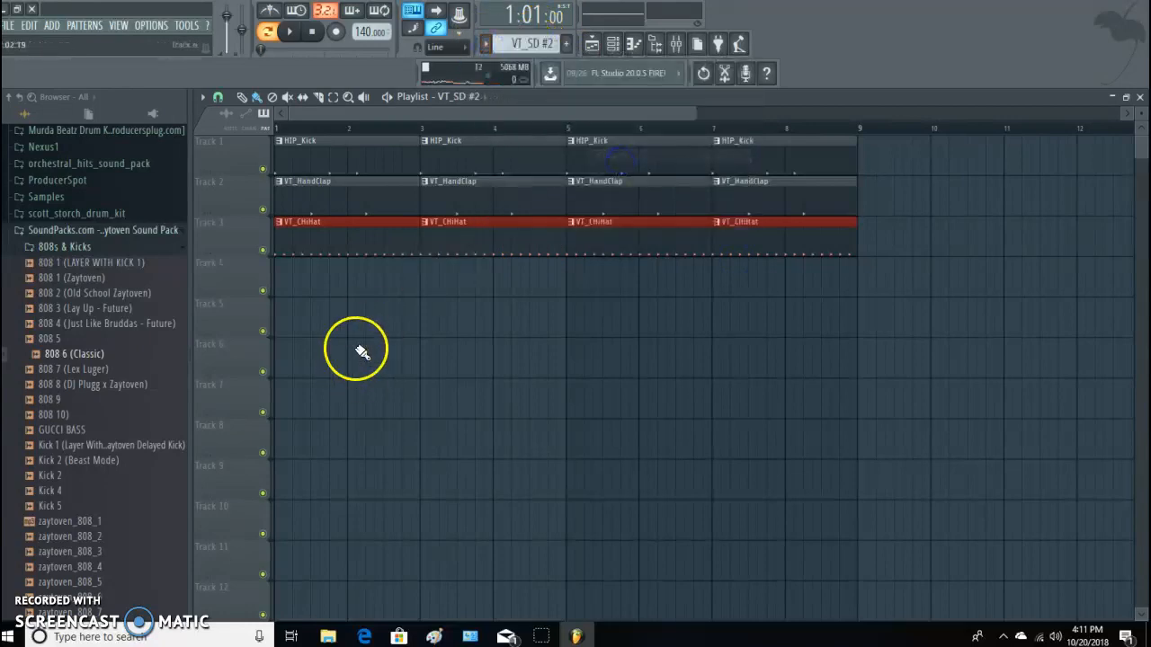
click(289, 281)
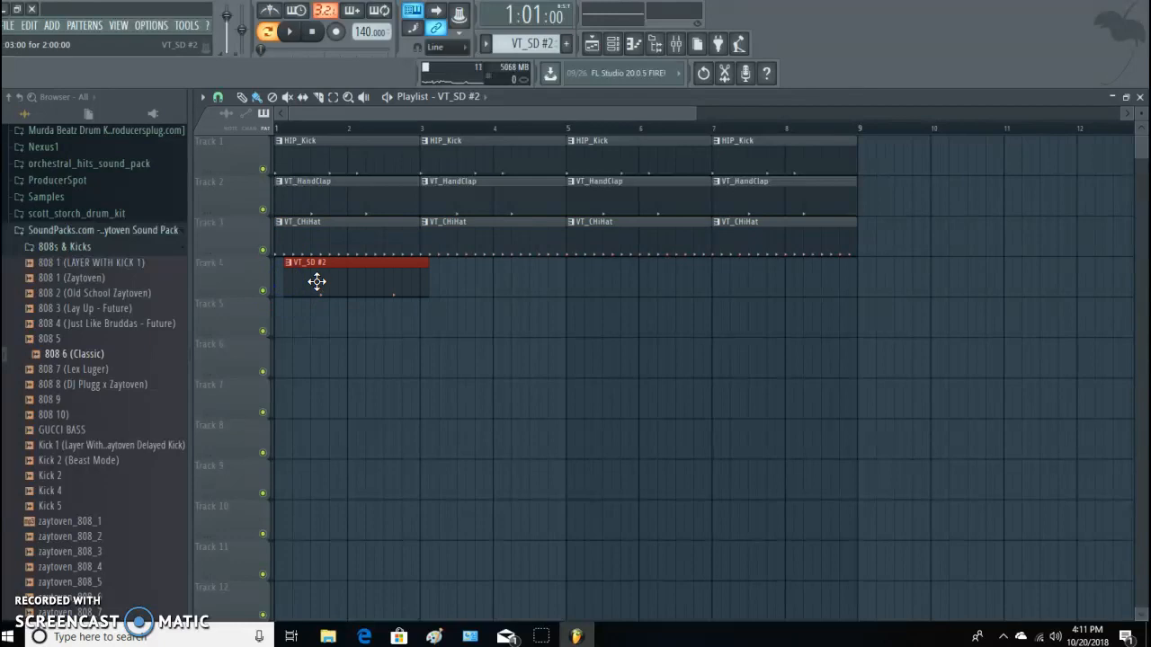
click(426, 290)
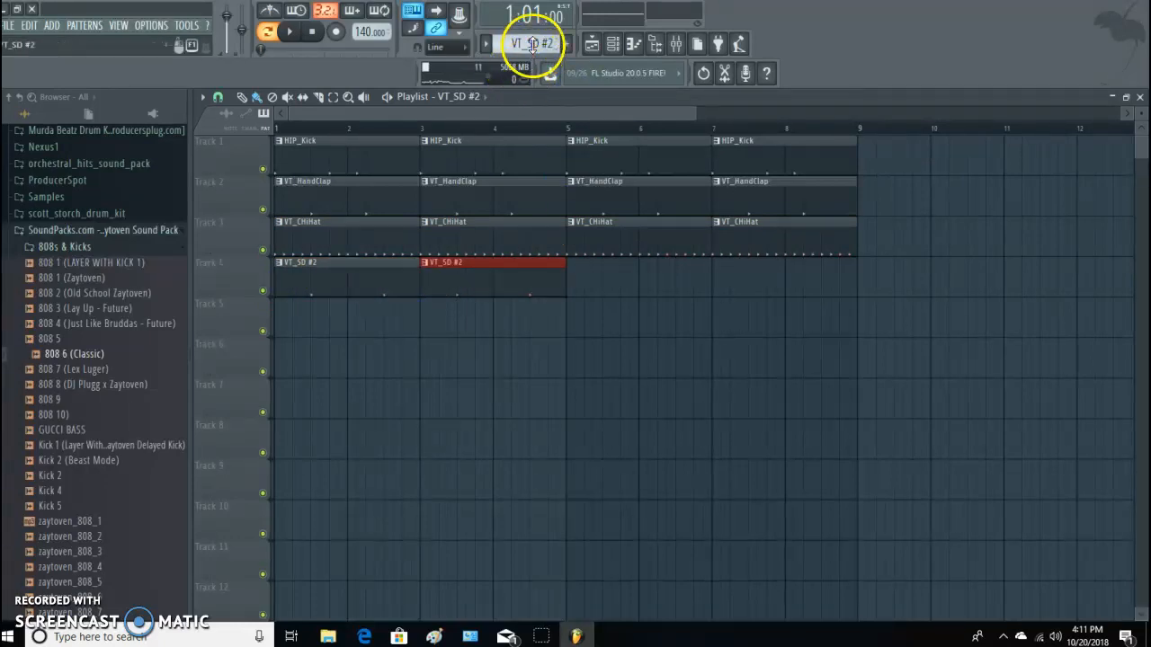
Add snare hits on steps 16 and 19 of the VT_SD #2 pattern in the channel rack.
click(592, 44)
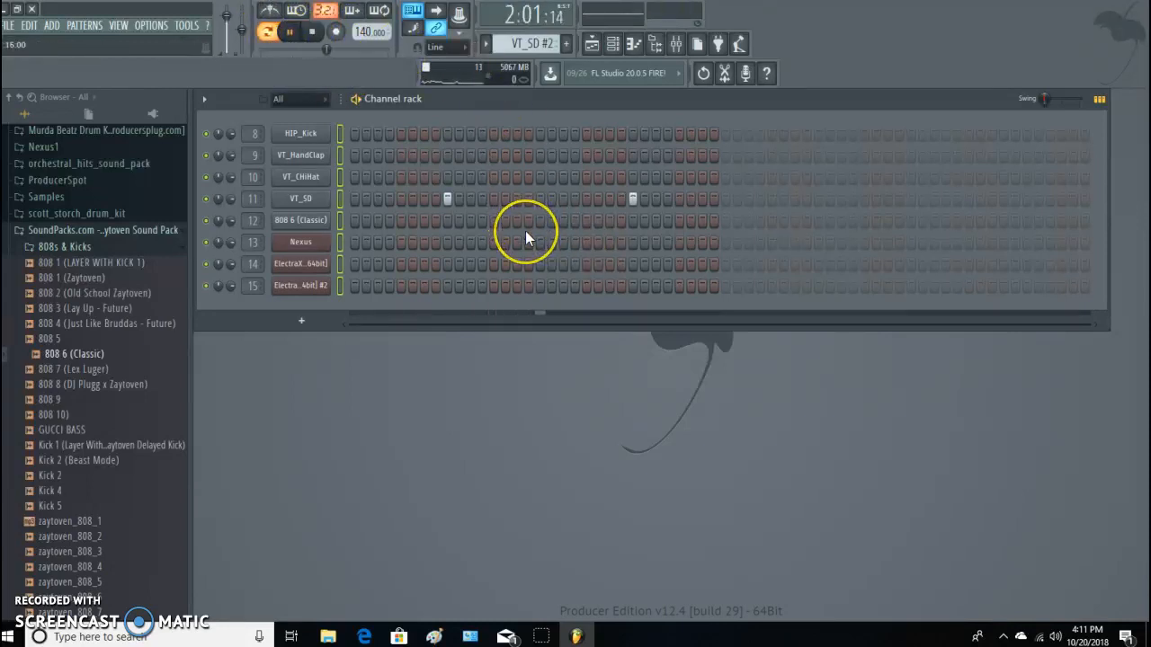
click(528, 199)
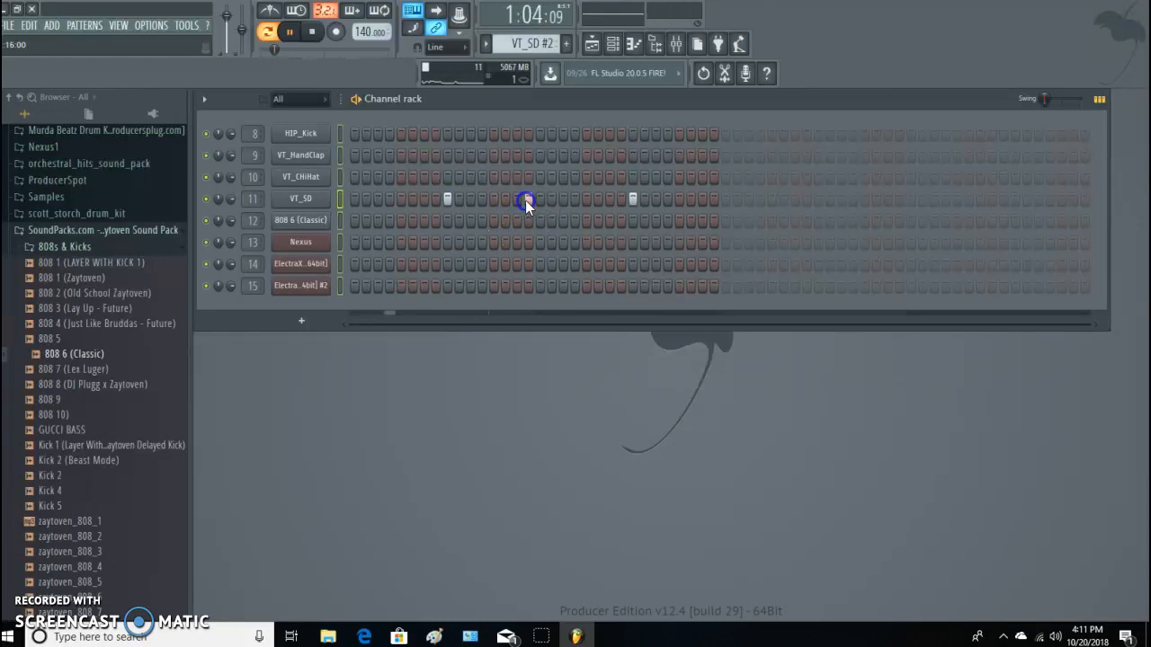
click(562, 200)
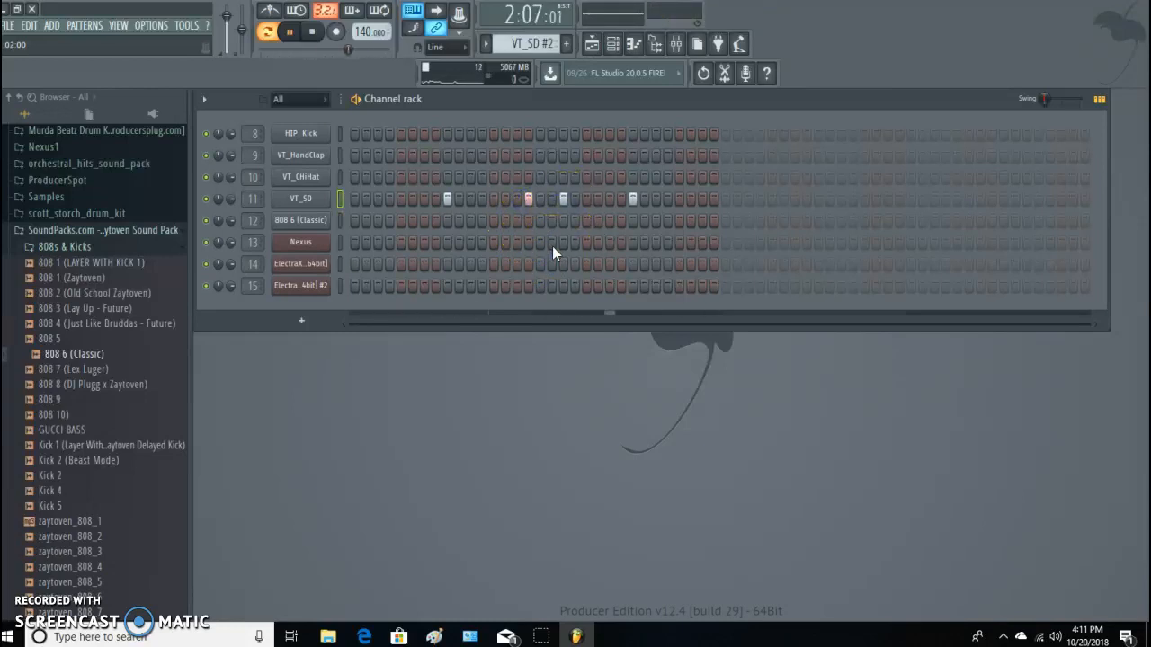
Place two more VT_SD #2 clips at bars 5 and 7 of Track 4.
click(592, 44)
click(583, 289)
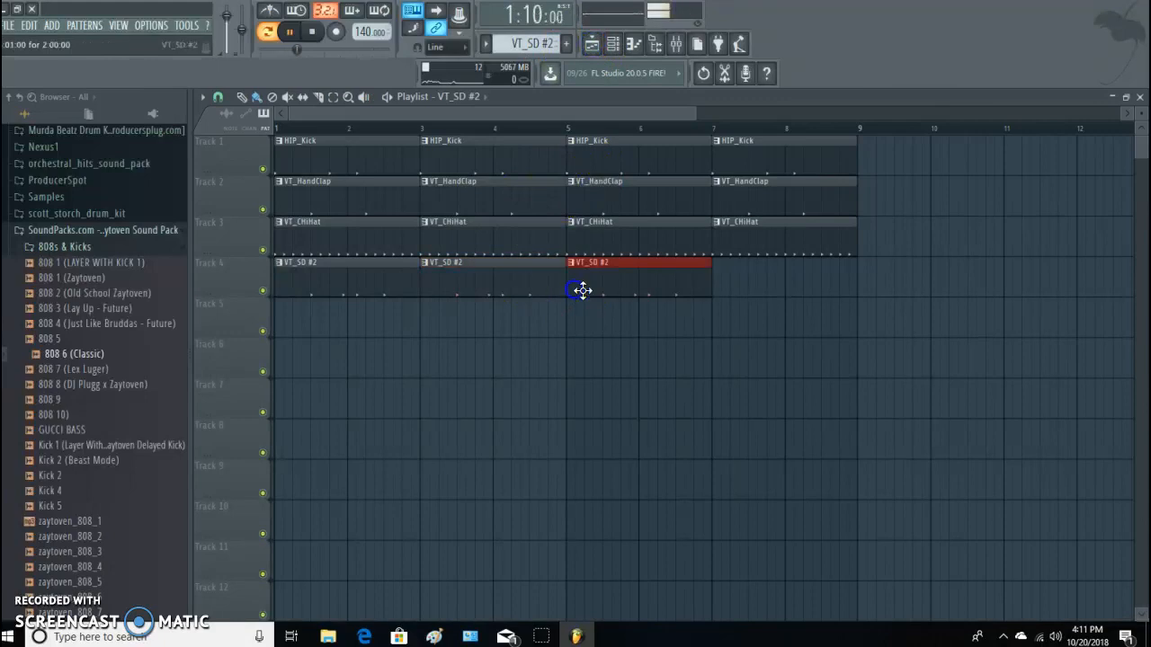
click(720, 288)
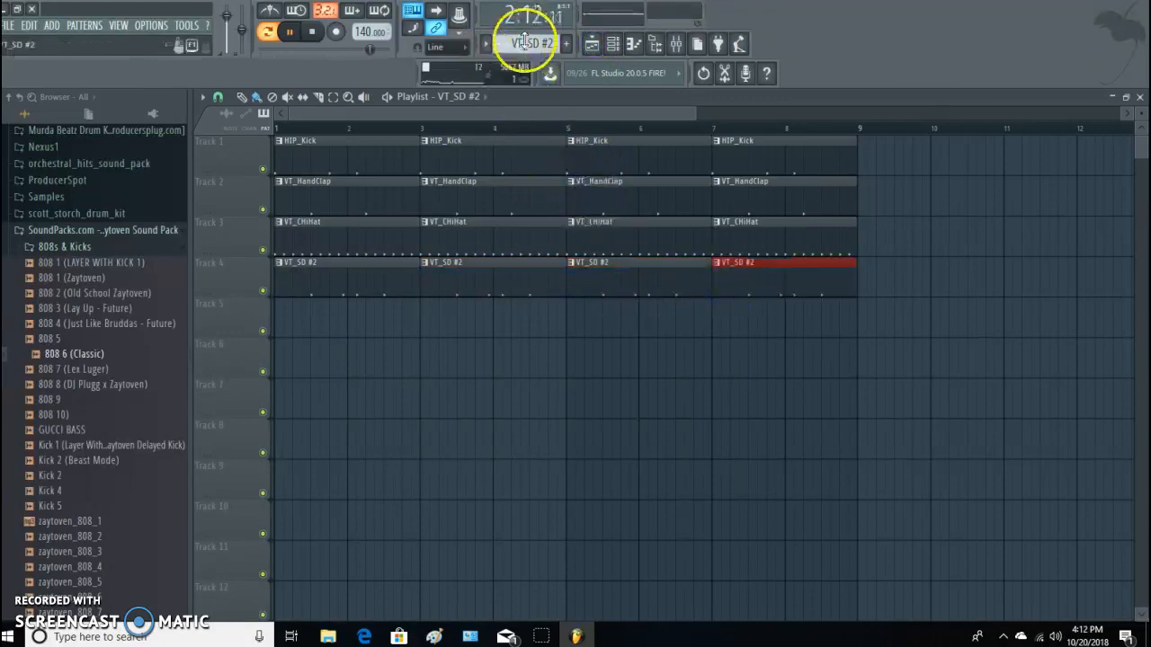
Fill bars 1 to 8 of Track 5 with one-bar 808 6 (Classic) clips.
scroll(525, 41, down, 1)
click(276, 324)
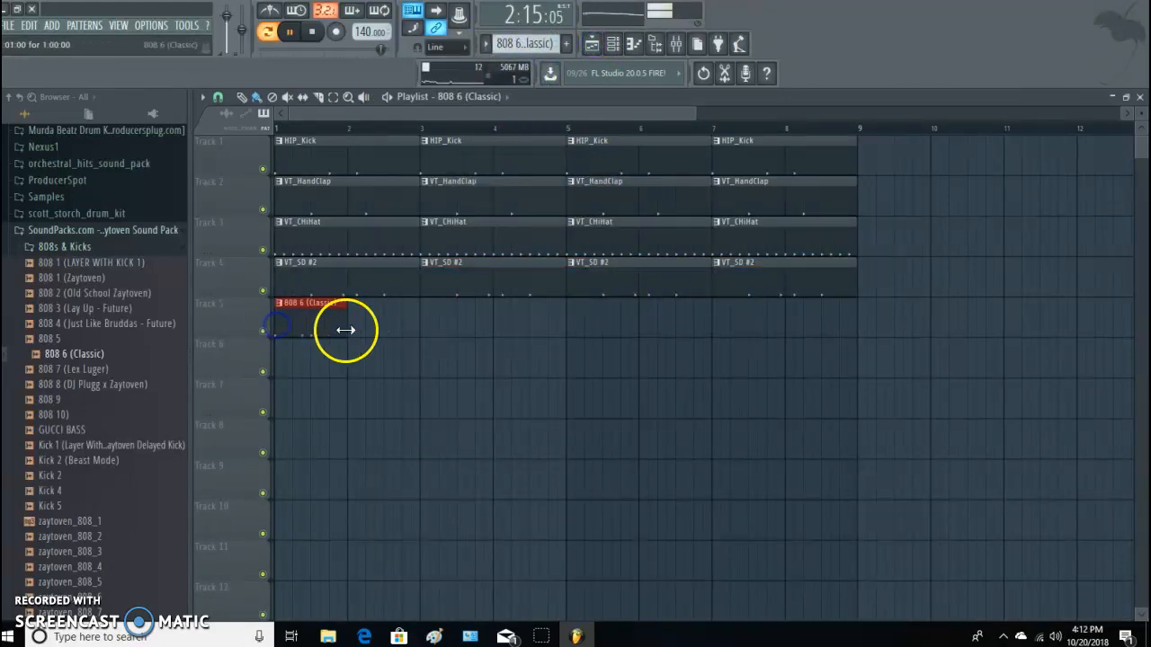
drag(348, 332, 808, 324)
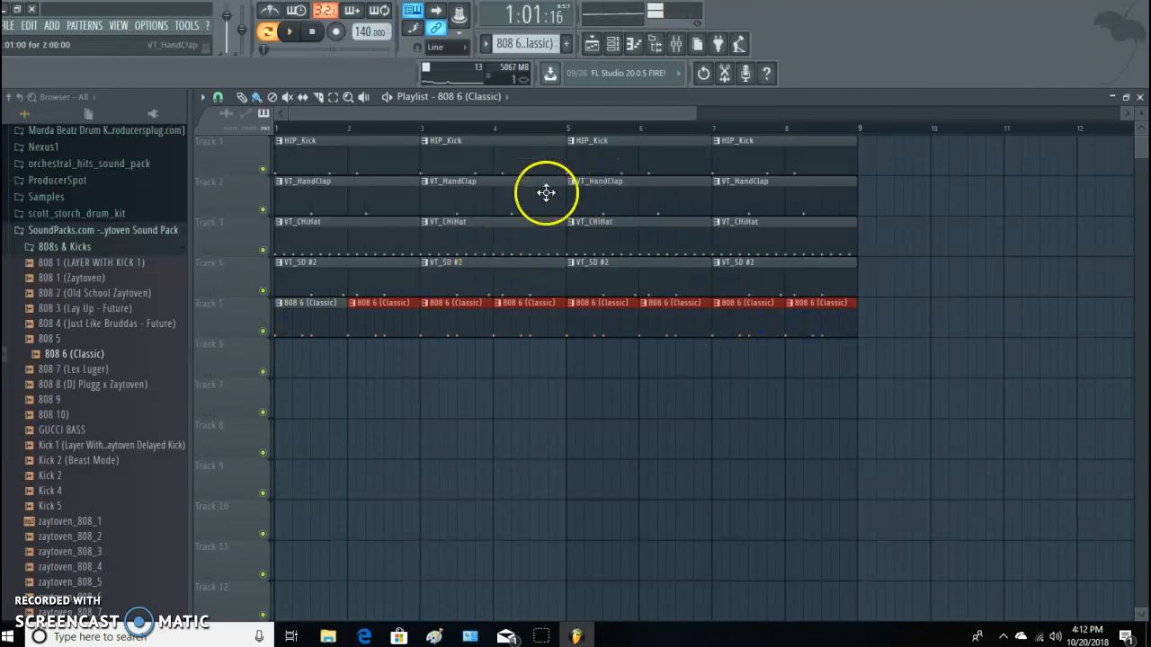
Delete the 808 6 (Classic) clips at bars 2, 4, 6 and 8 of Track 5.
right_click(376, 322)
right_click(522, 326)
right_click(677, 334)
right_click(765, 332)
click(722, 336)
right_click(819, 313)
key(space)
Place a Nexus clip at bar 1 of Track 6 and play the arrangement in song mode.
key(space)
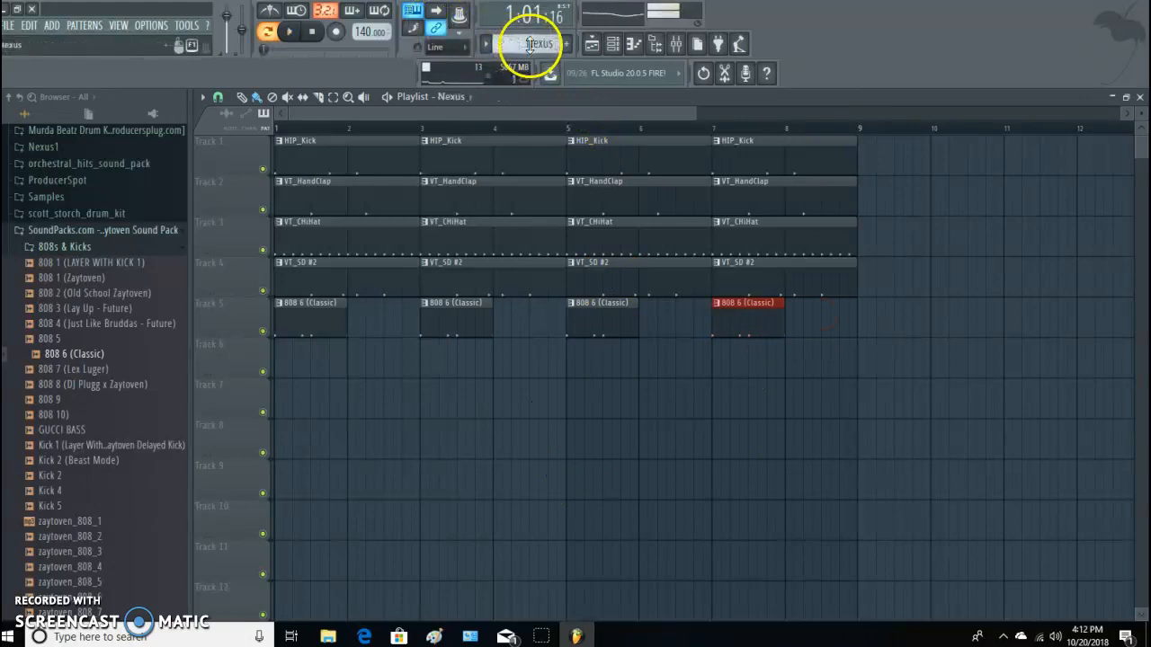
click(317, 370)
key(space)
click(269, 34)
key(space)
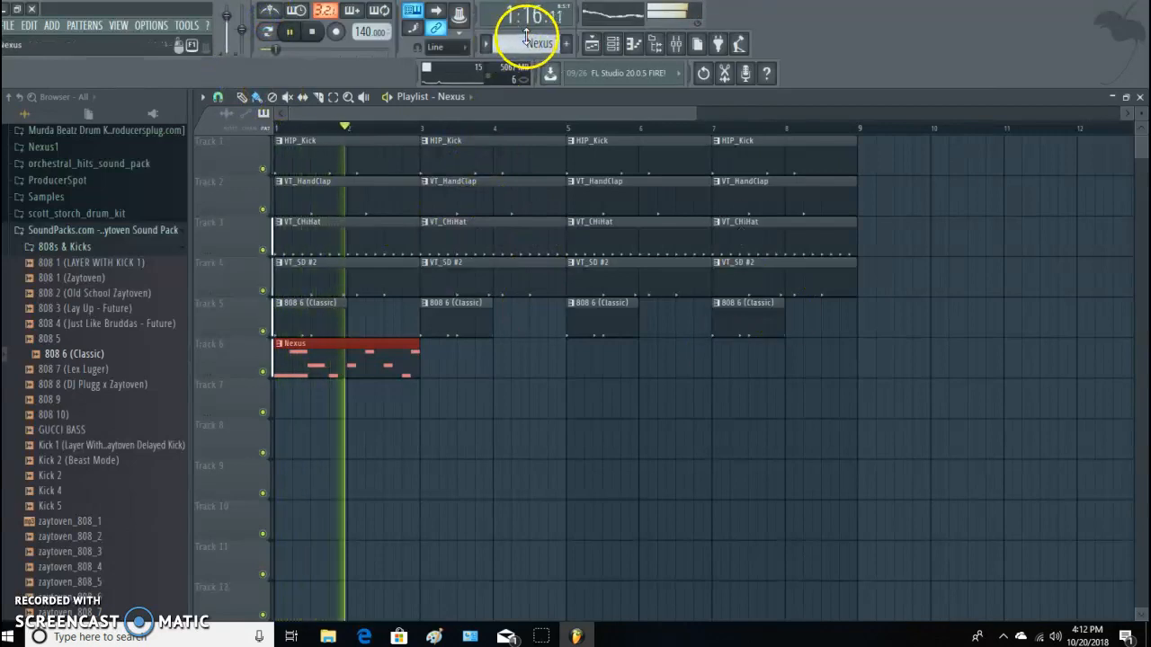
Try an ElectraX64 #2 clip at bar 3 of Track 7 and play the arrangement.
scroll(529, 43, down, 1)
key(space)
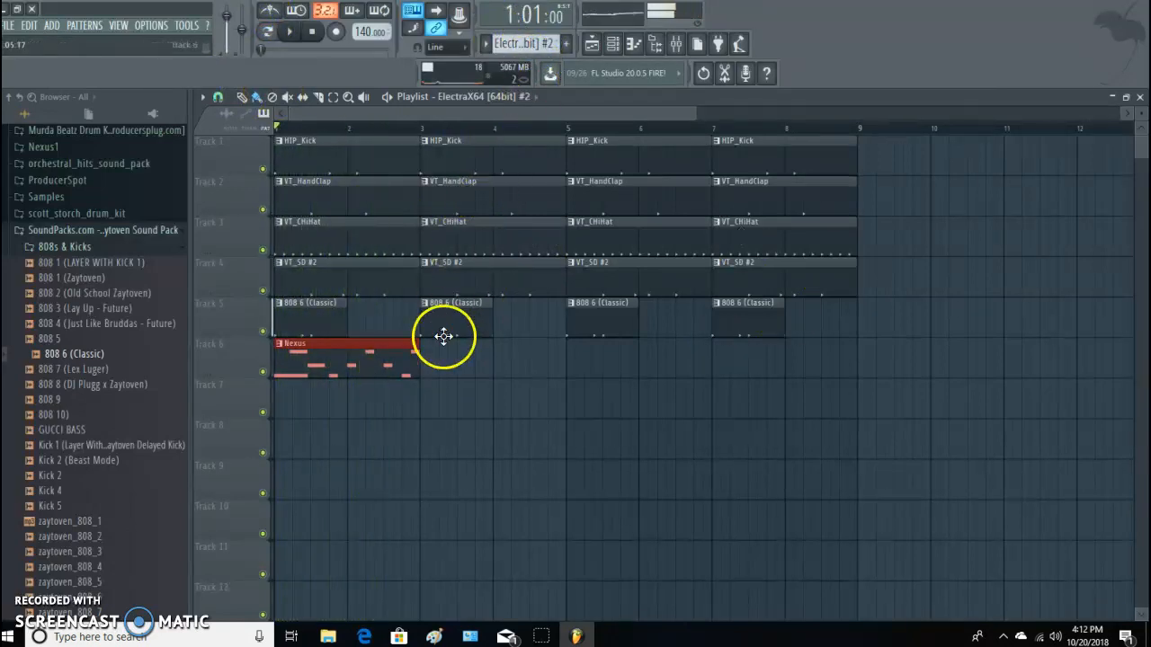
click(426, 406)
key(space)
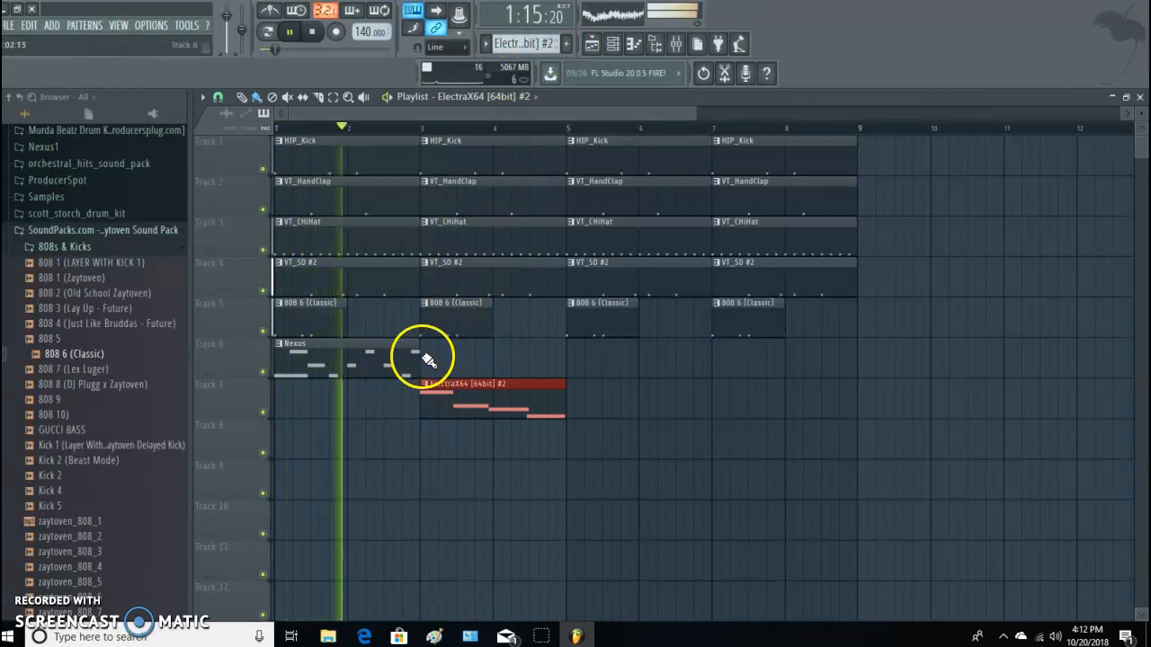
Place Nexus clips at bars 3, 5 and 7 of Track 6 and delete the ElectraX64 #2 clip on Track 7.
click(384, 360)
click(425, 359)
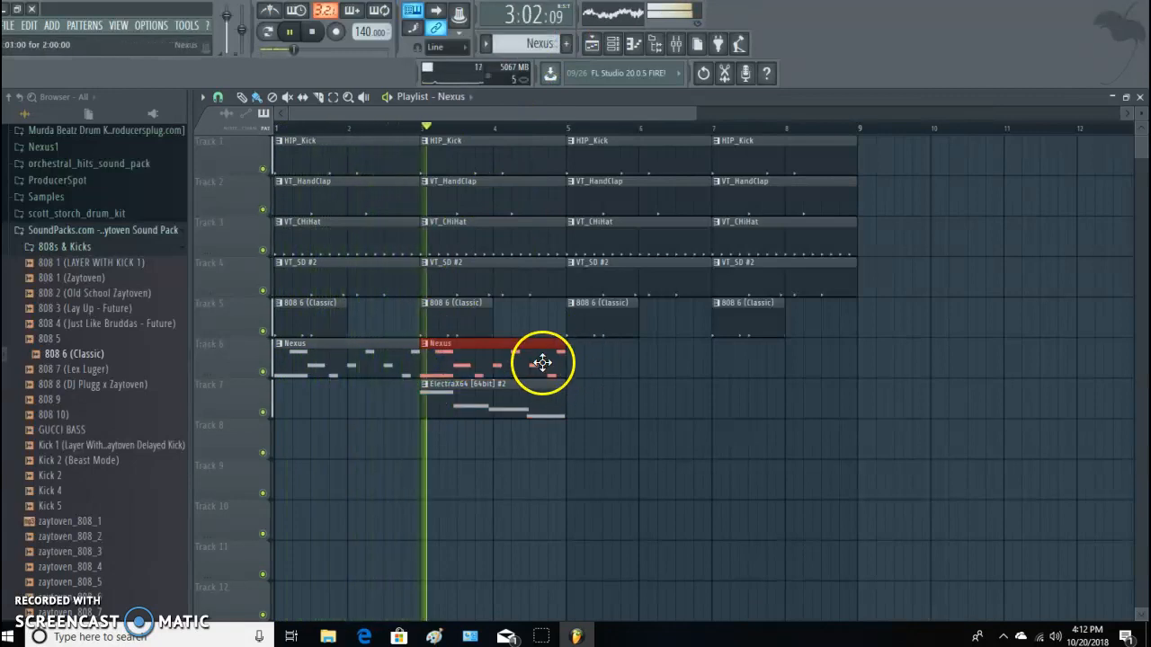
right_click(488, 398)
key(space)
click(577, 362)
click(721, 369)
key(space)
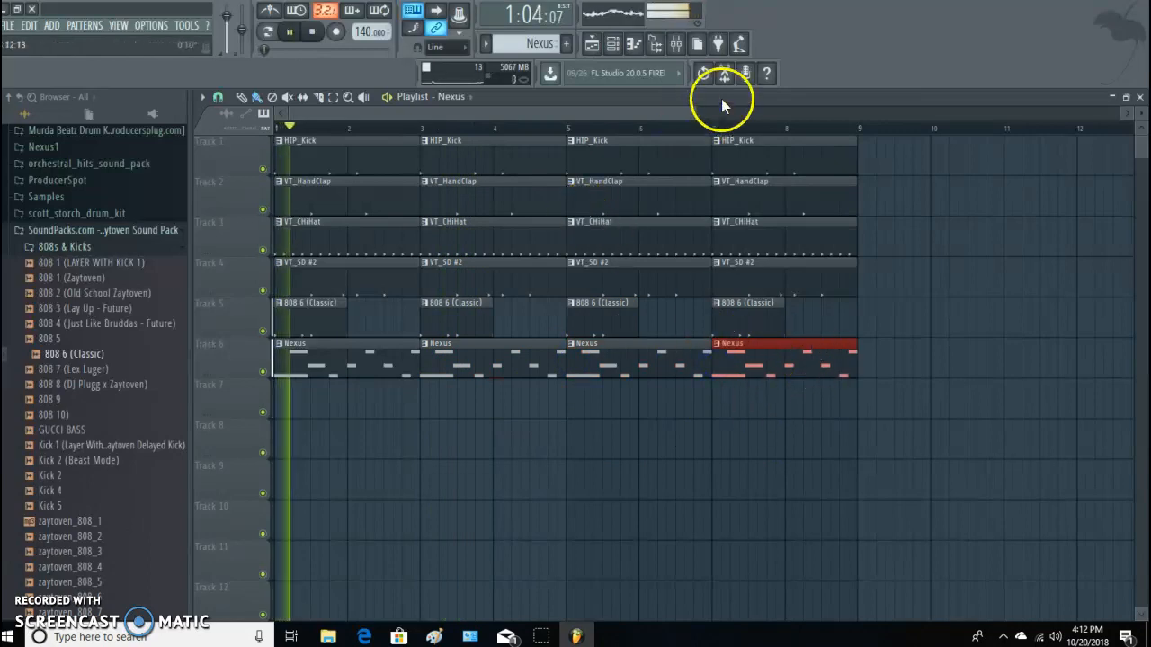
Select all clips on Tracks 1 to 6 and duplicate them into bars 9 to 16.
drag(693, 113, 1078, 117)
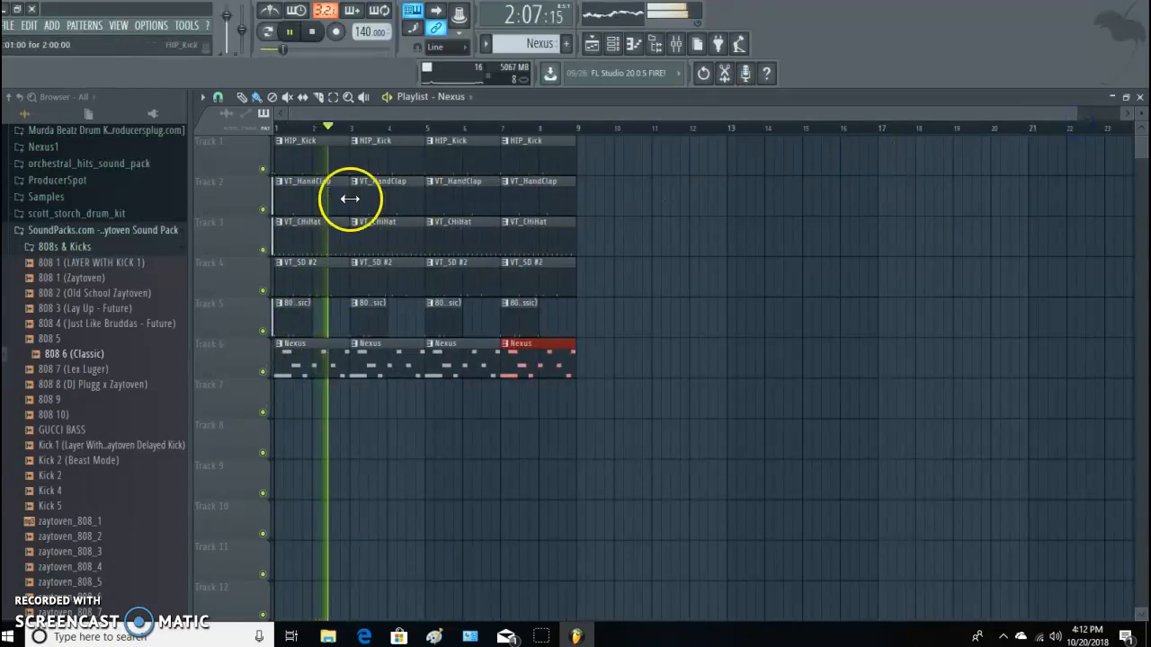
click(332, 96)
drag(255, 151, 424, 390)
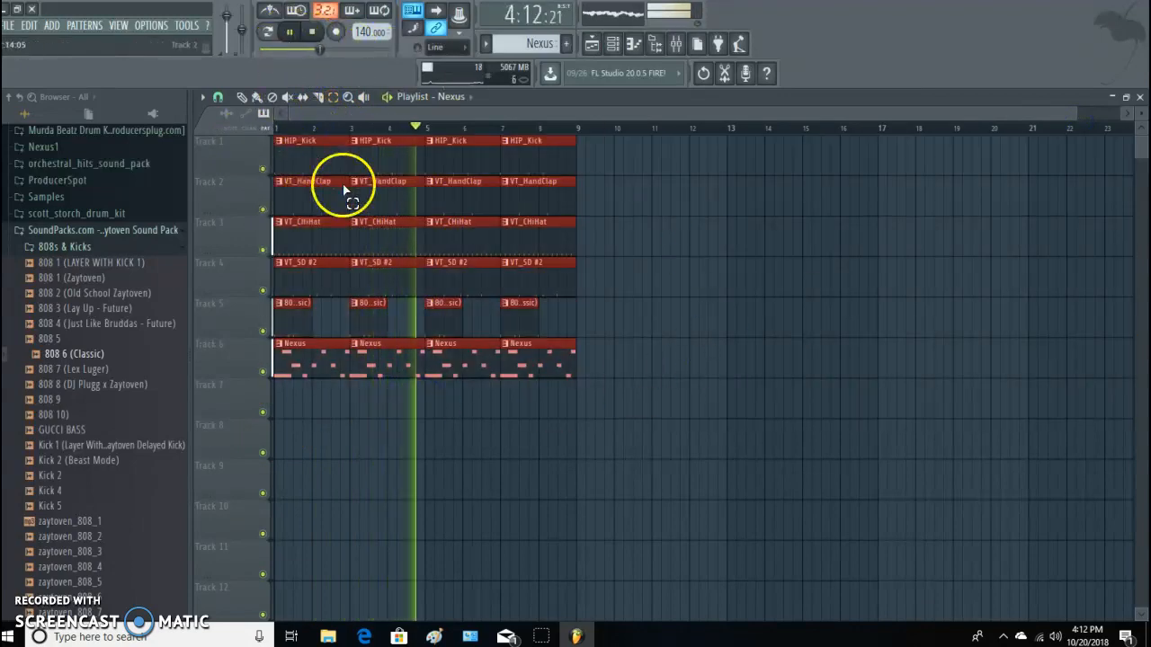
key(ctrl+b)
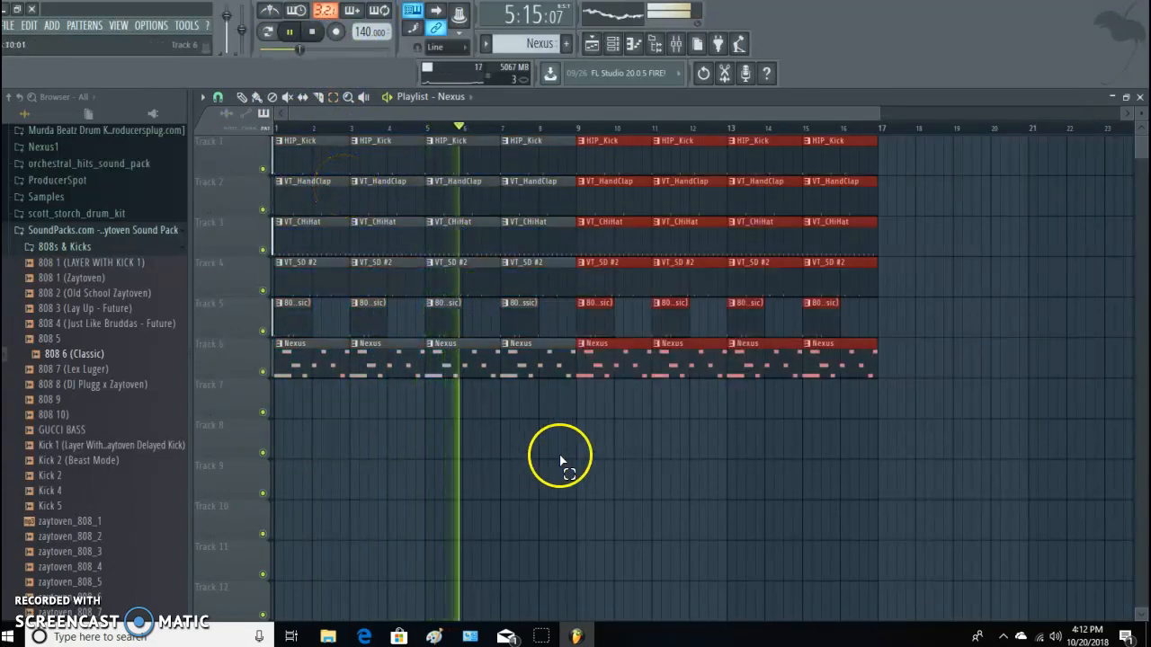
Place ElectraX64 #2 clips at bars 9, 11, 13 and 15 of Track 7.
click(242, 97)
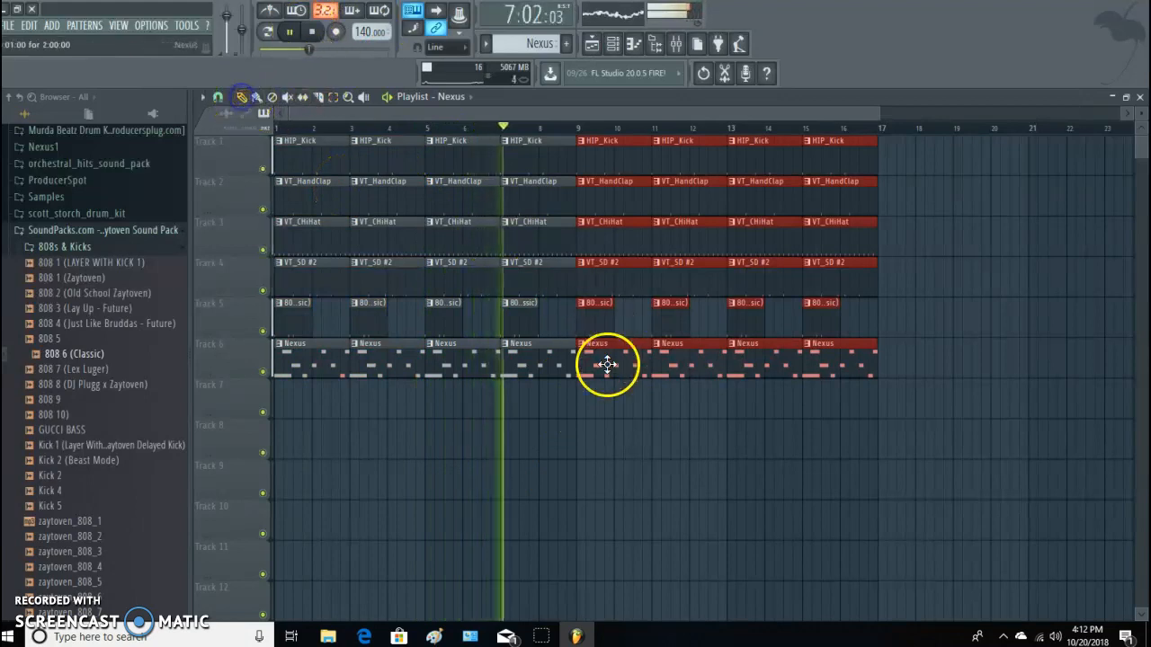
click(600, 402)
scroll(524, 43, down, 2)
click(577, 394)
click(668, 399)
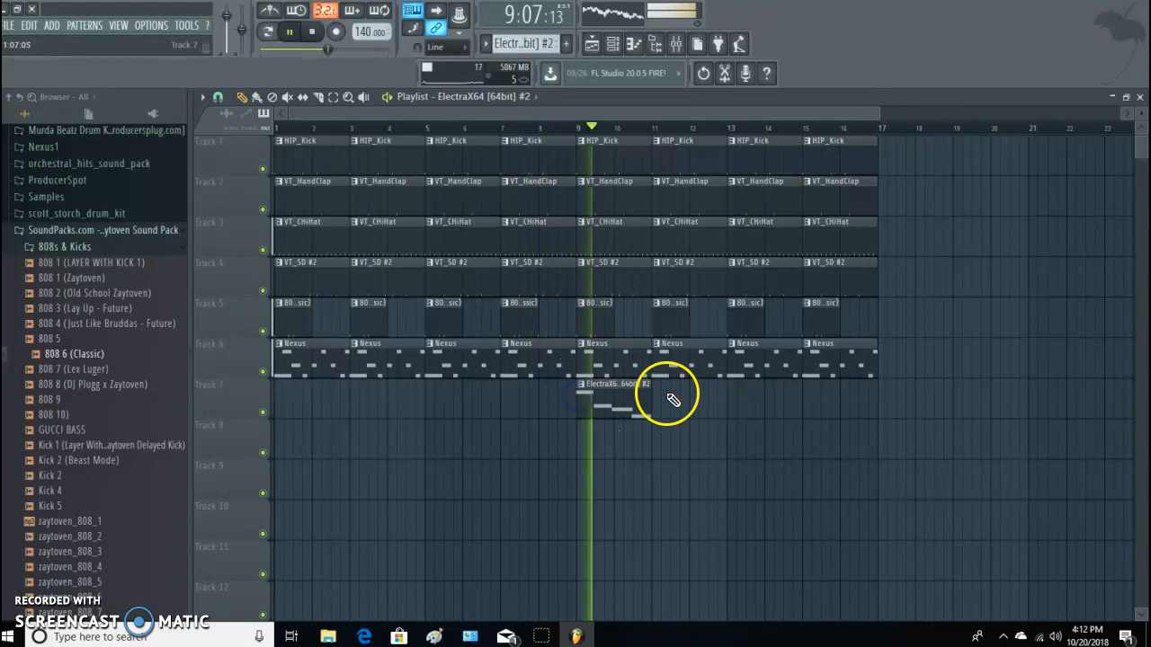
click(736, 419)
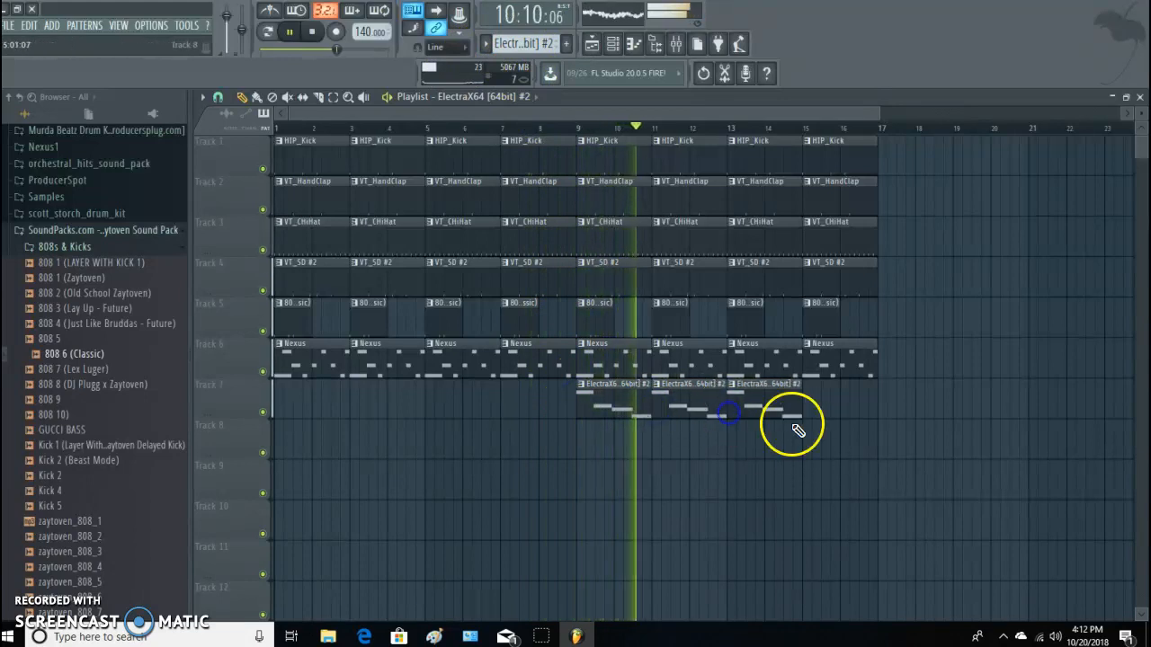
click(810, 411)
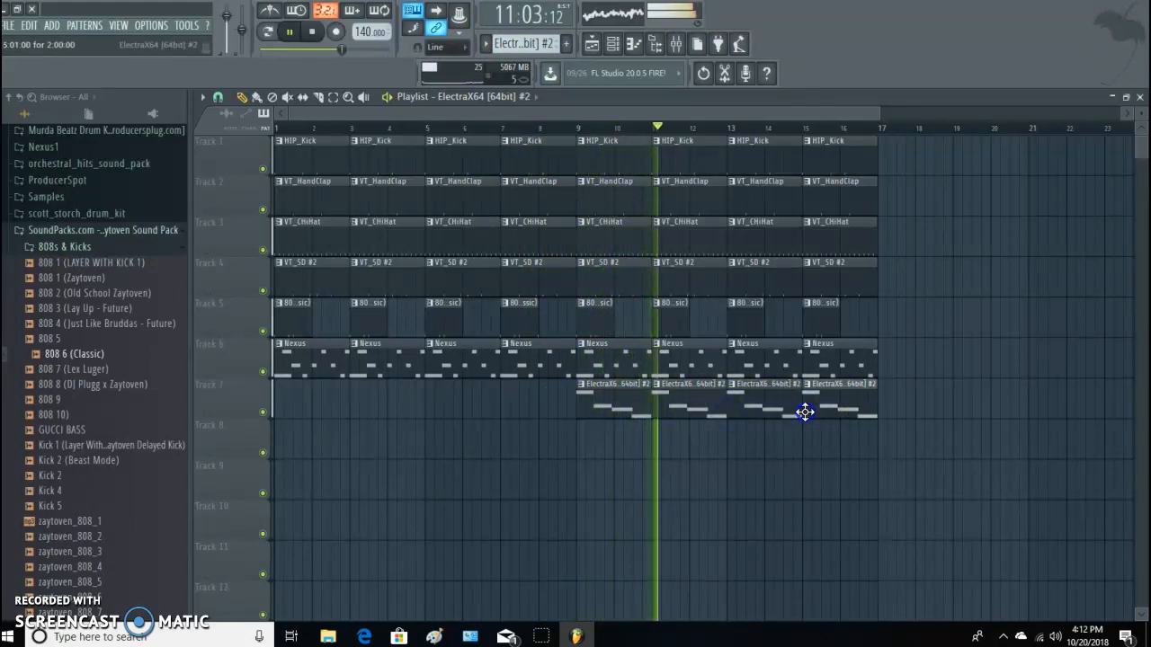
Lower the mixer levels of Nexus, ElectraX64 and ElectraX64 #2, and play the arrangement from around bar 8.
click(675, 43)
drag(426, 351, 444, 384)
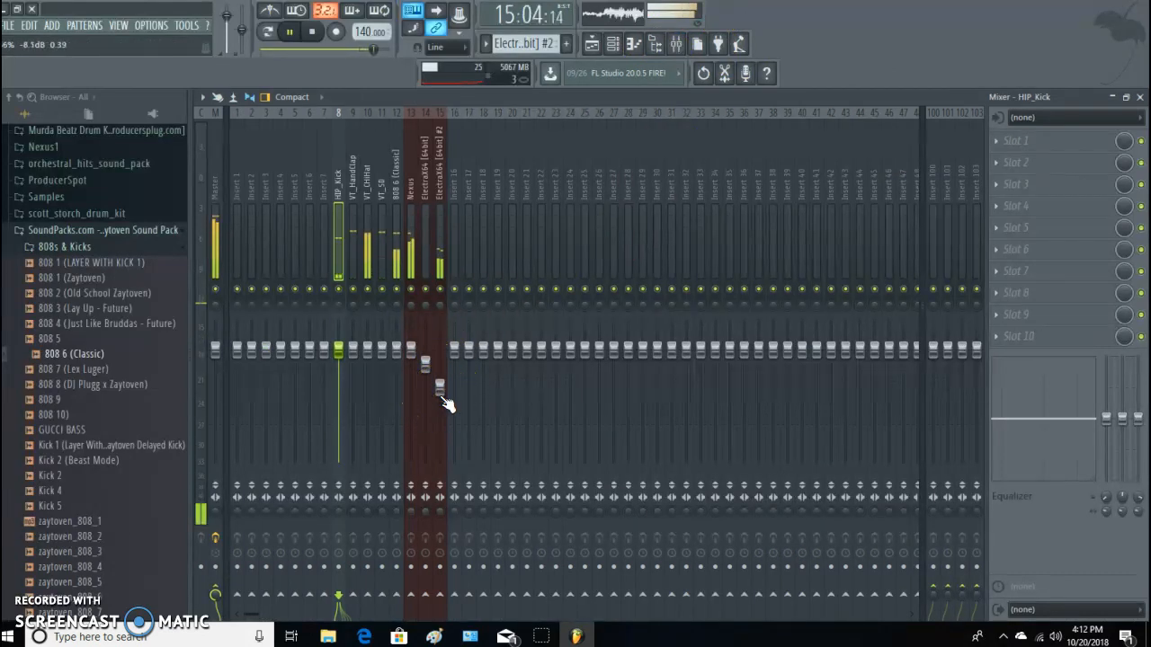
drag(411, 346, 432, 386)
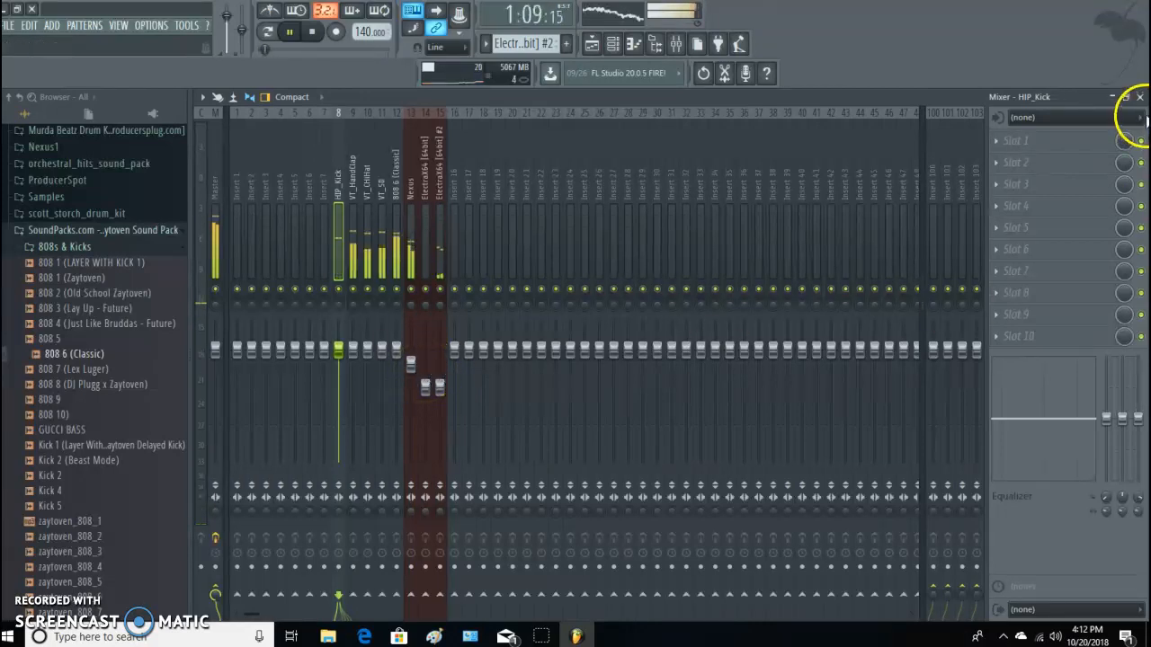
click(1140, 96)
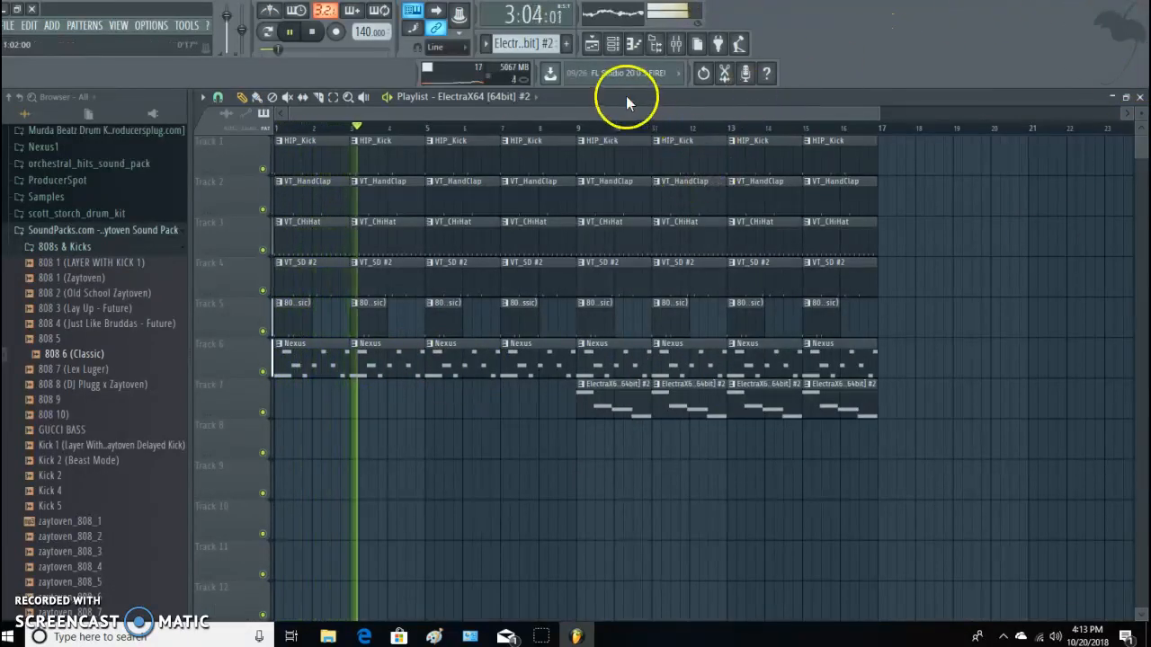
click(545, 124)
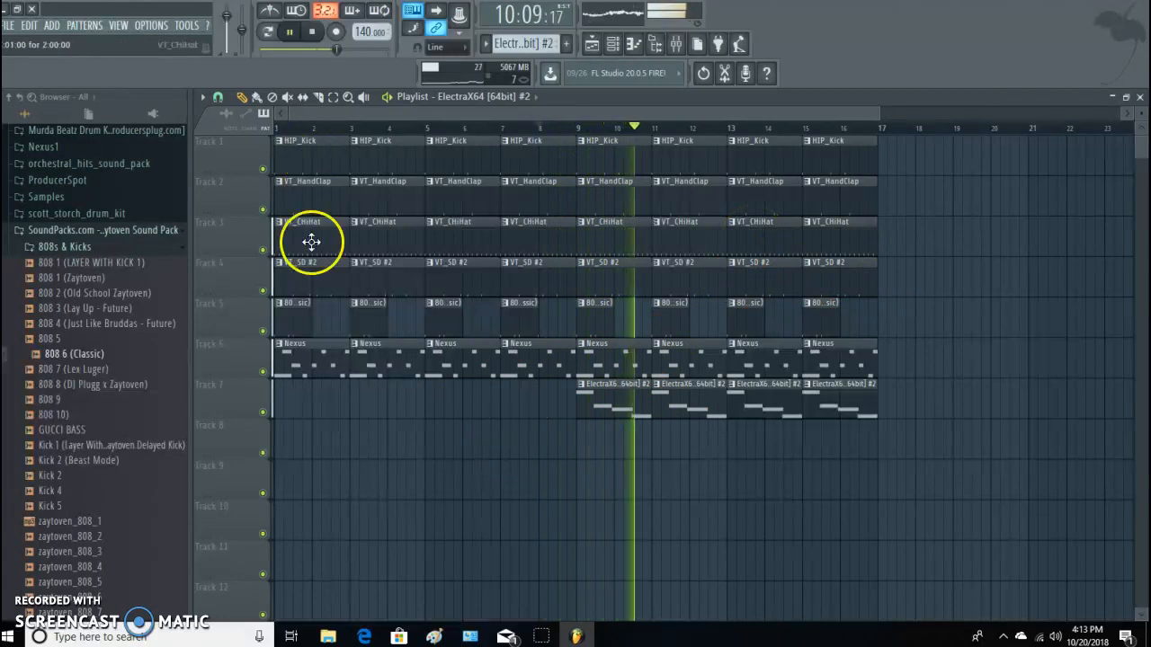
Open the Percs folder of the SoundPacks kit and preview its cymbal samples.
scroll(134, 411, down, 3)
scroll(146, 416, up, 2)
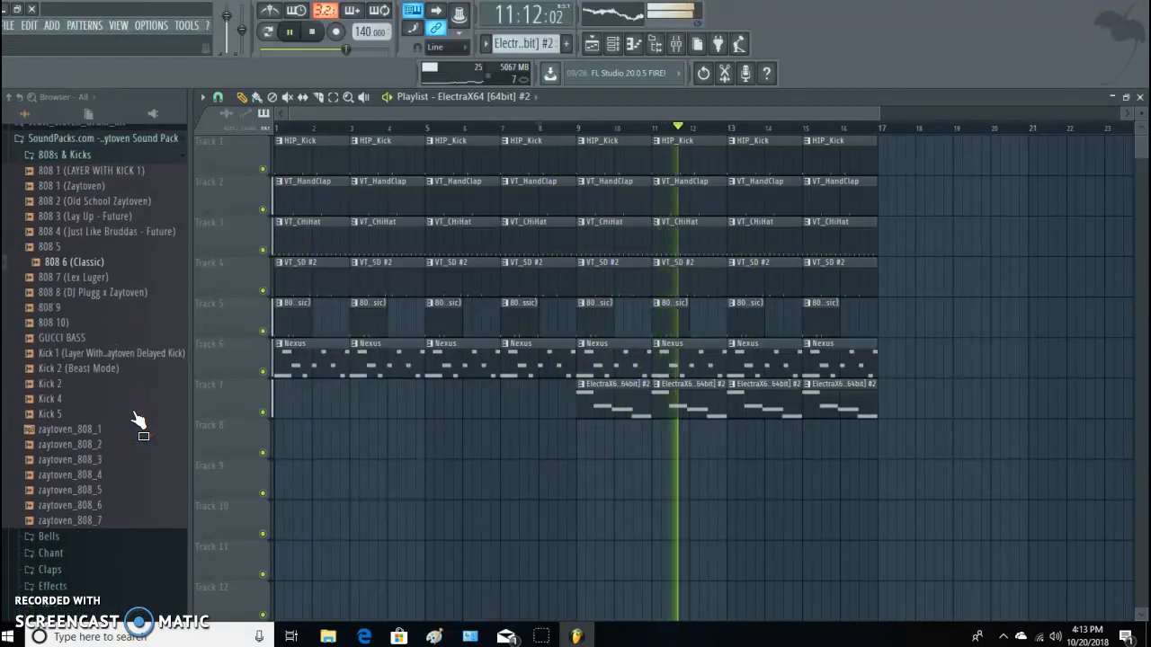
scroll(141, 424, down, 4)
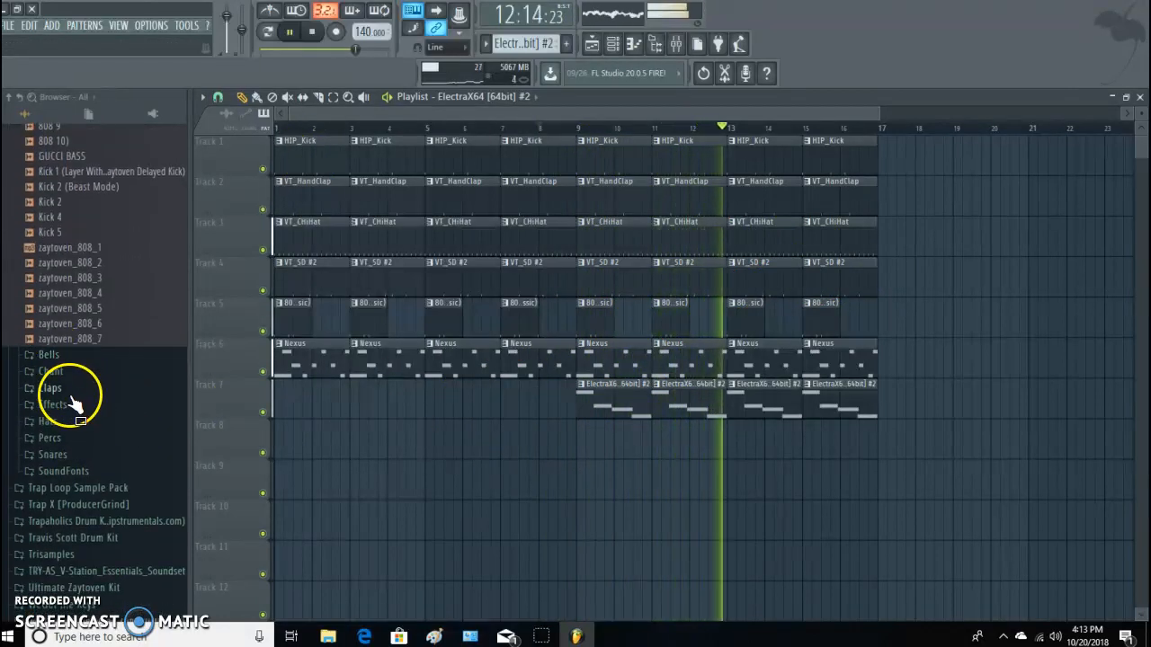
click(61, 439)
key(space)
click(64, 412)
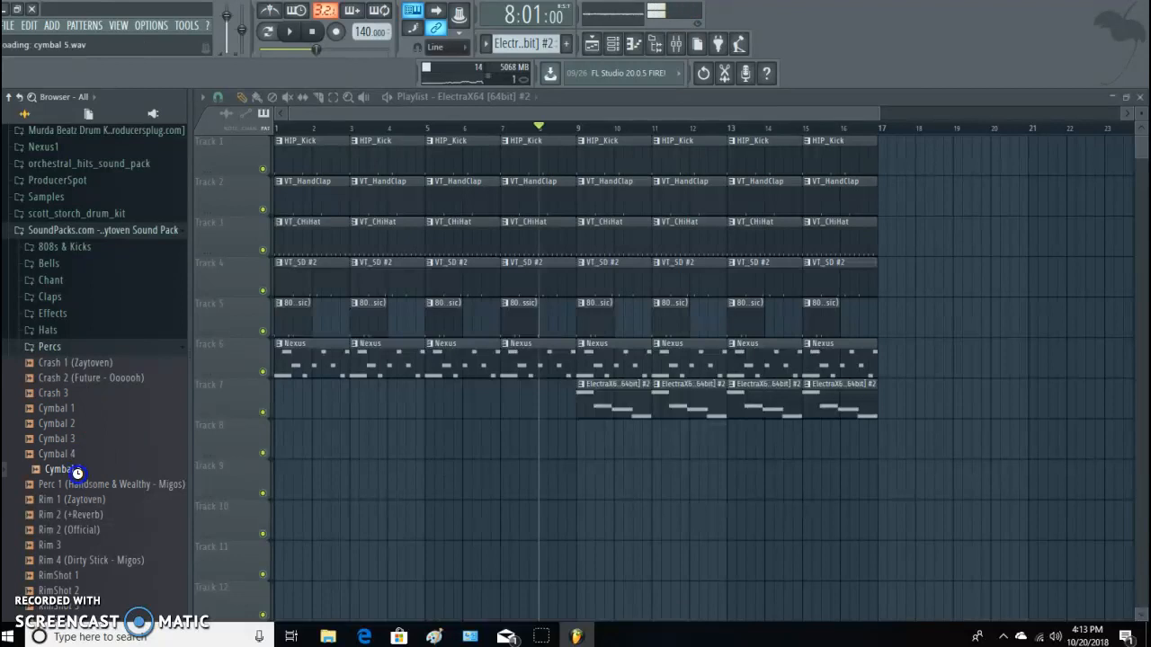
Place the Cymbal 1 sample at bars 1 and 9 of Track 8 and play the arrangement from the start.
drag(78, 415, 280, 448)
key(space)
key(space)
key(space)
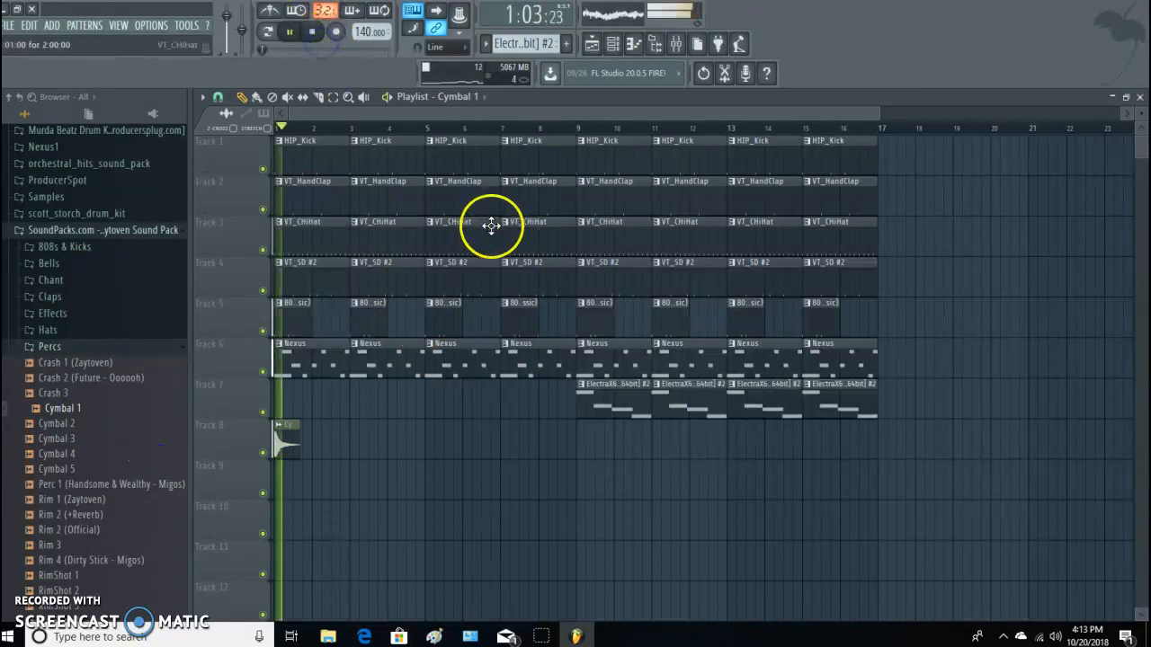
click(581, 452)
key(space)
key(space)
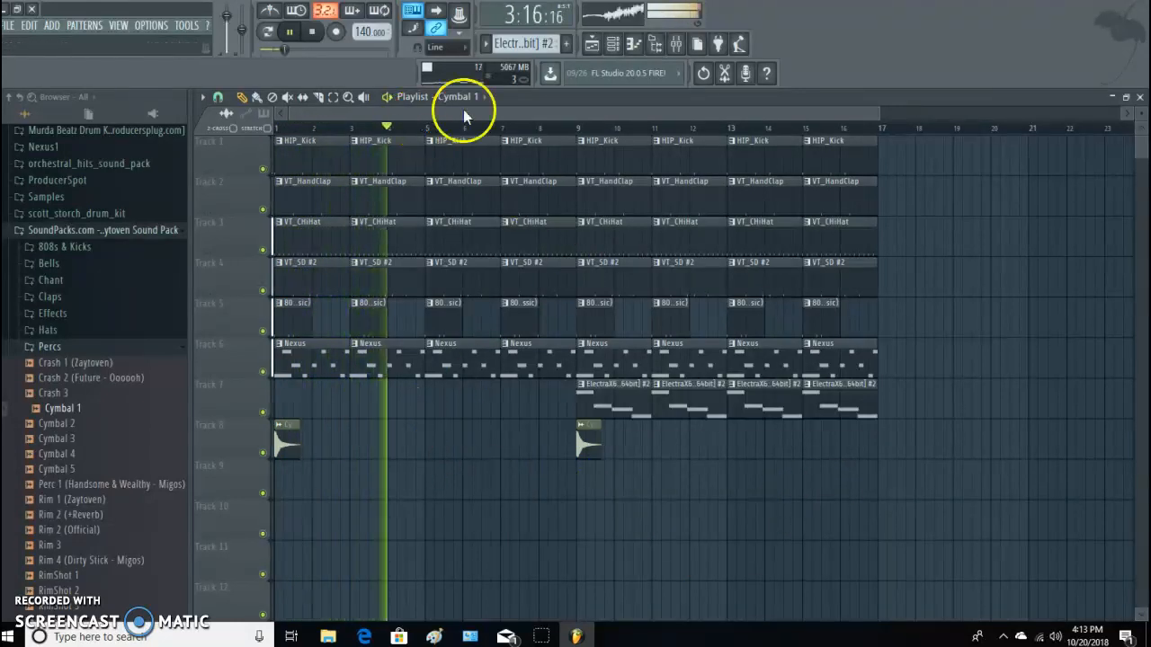
Show all channels in the channel rack and clone the Nexus channel.
click(1140, 99)
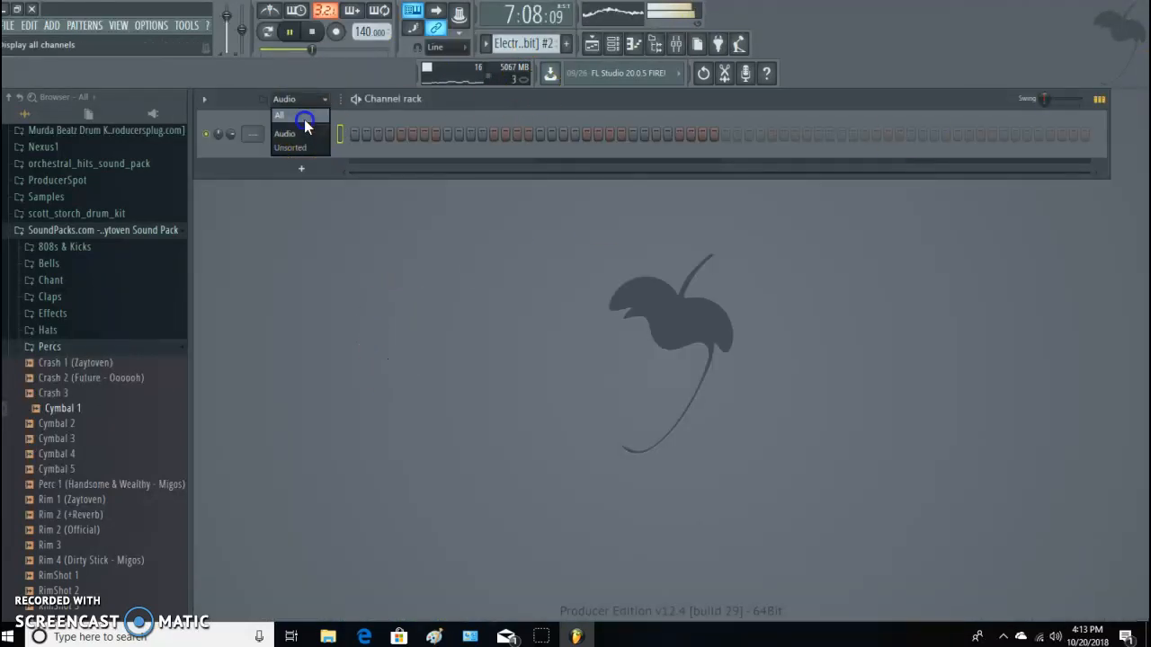
click(304, 117)
right_click(302, 244)
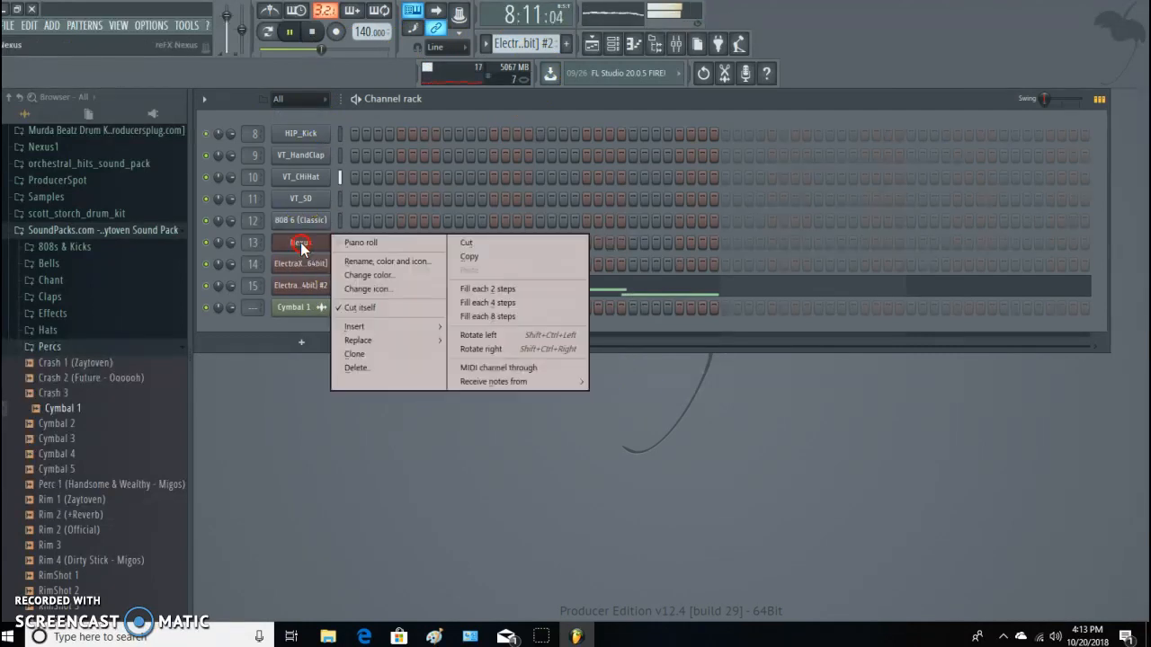
click(410, 356)
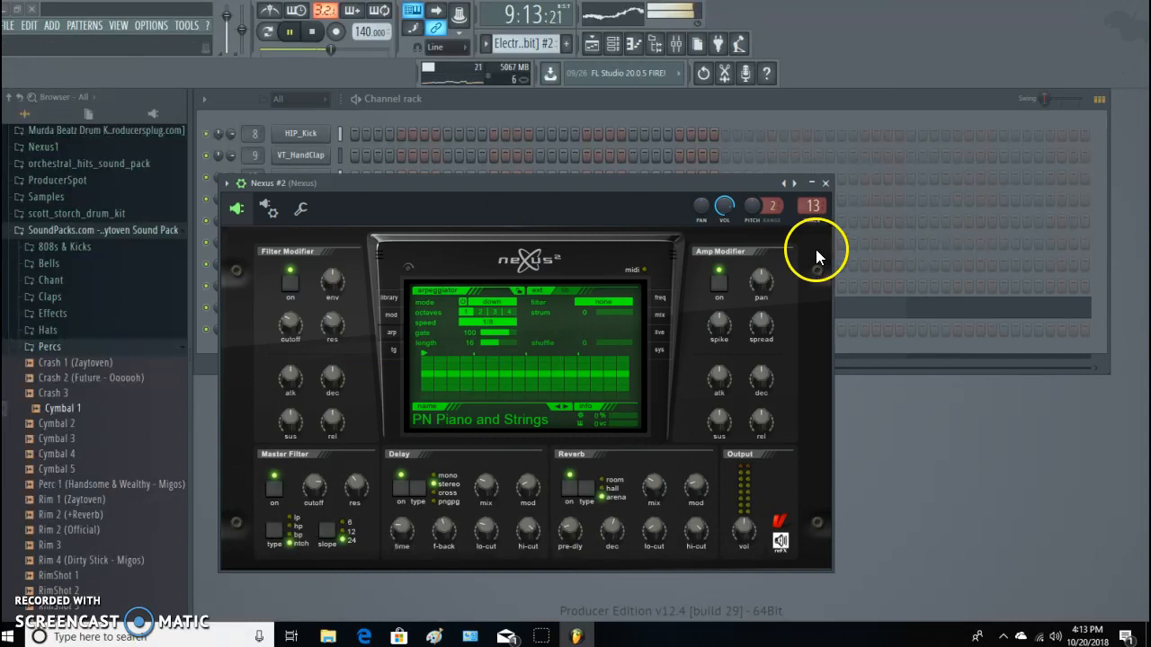
click(824, 184)
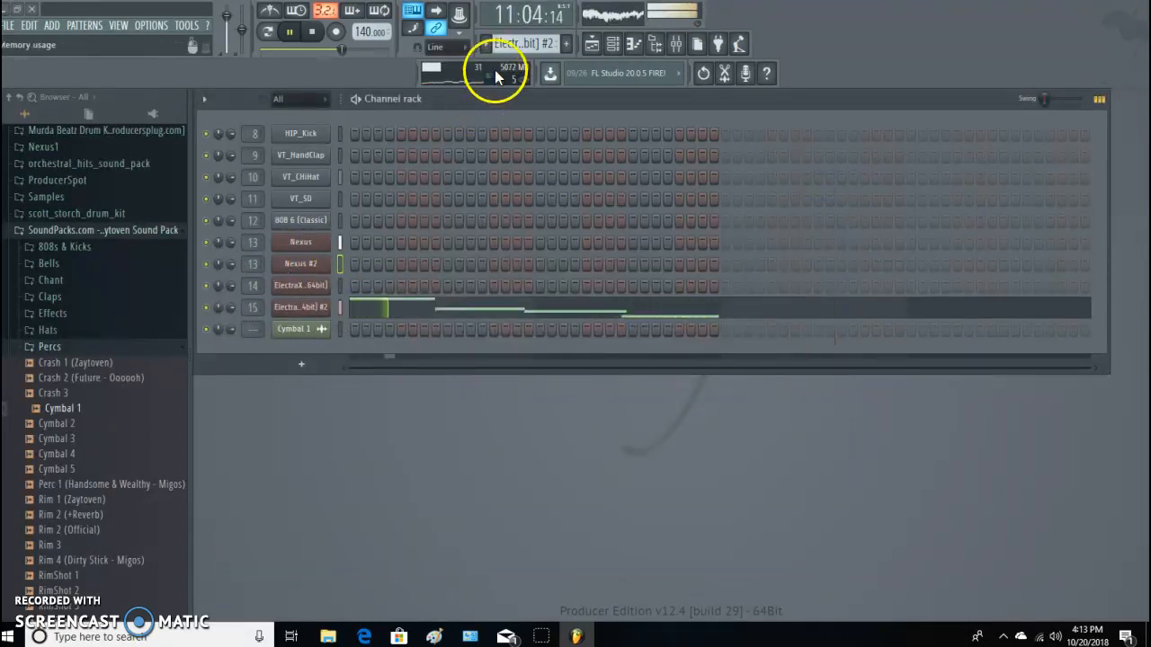
right_click(295, 266)
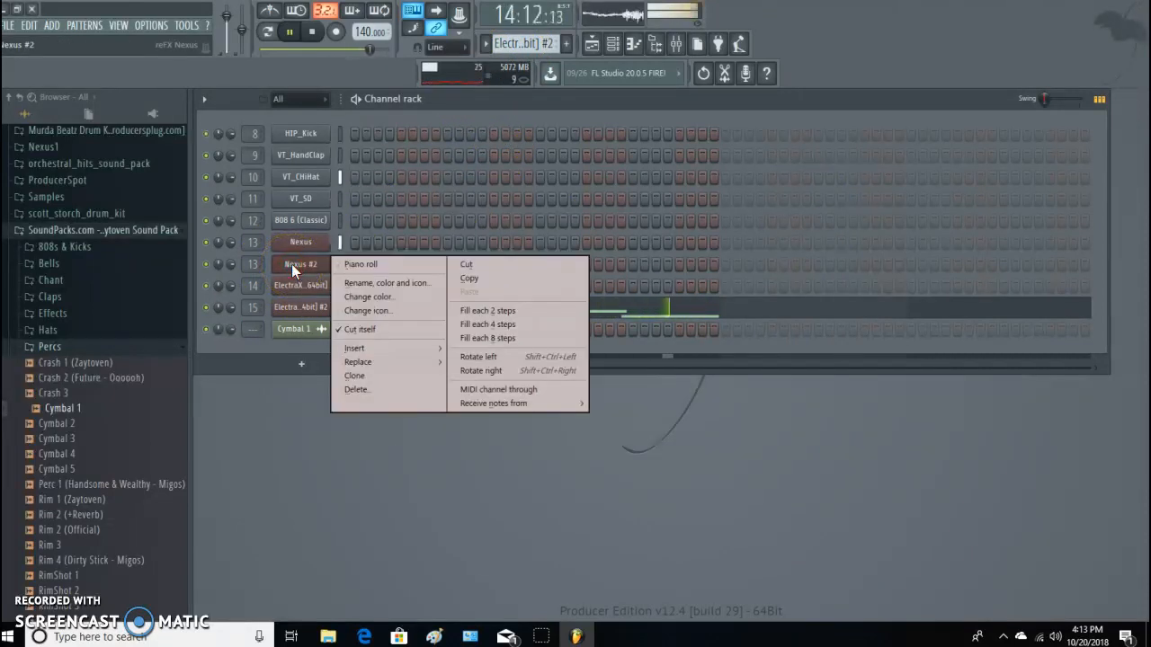
click(303, 240)
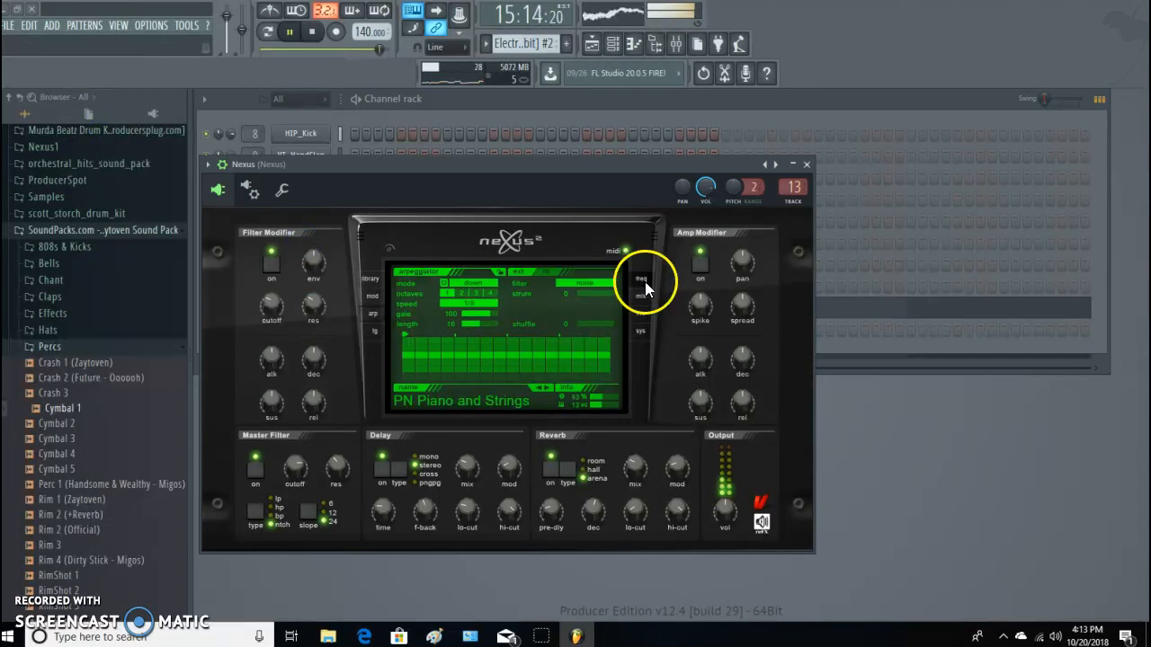
click(807, 166)
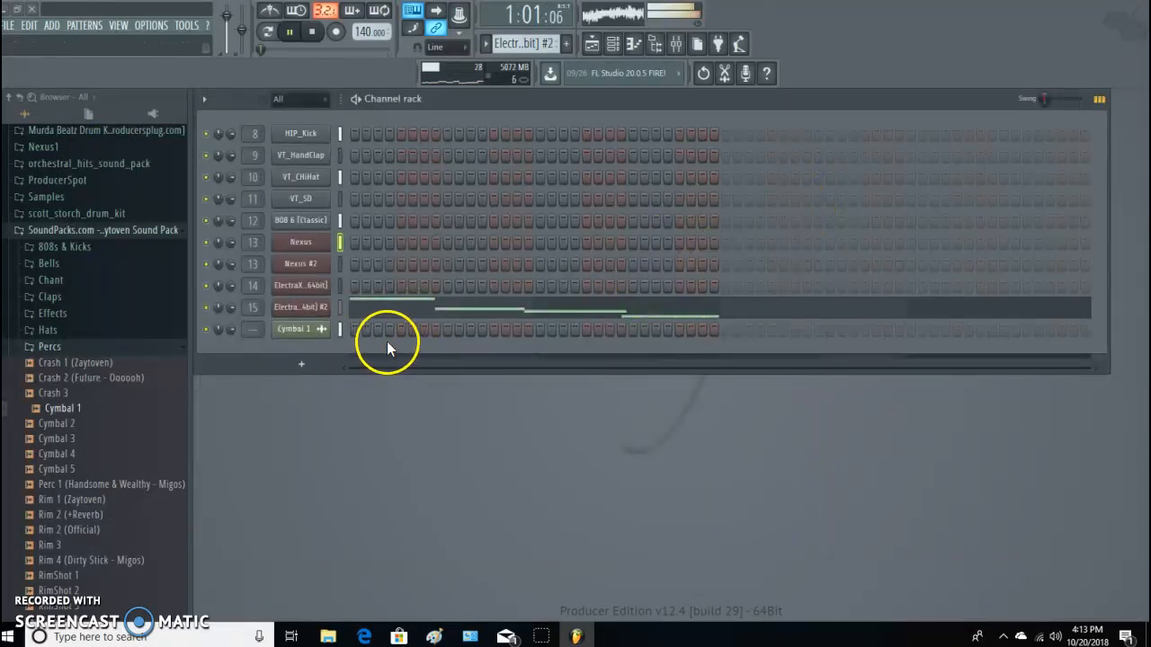
Switch to the Nexus pattern and copy the notes of the original Nexus channel.
scroll(543, 49, up, 2)
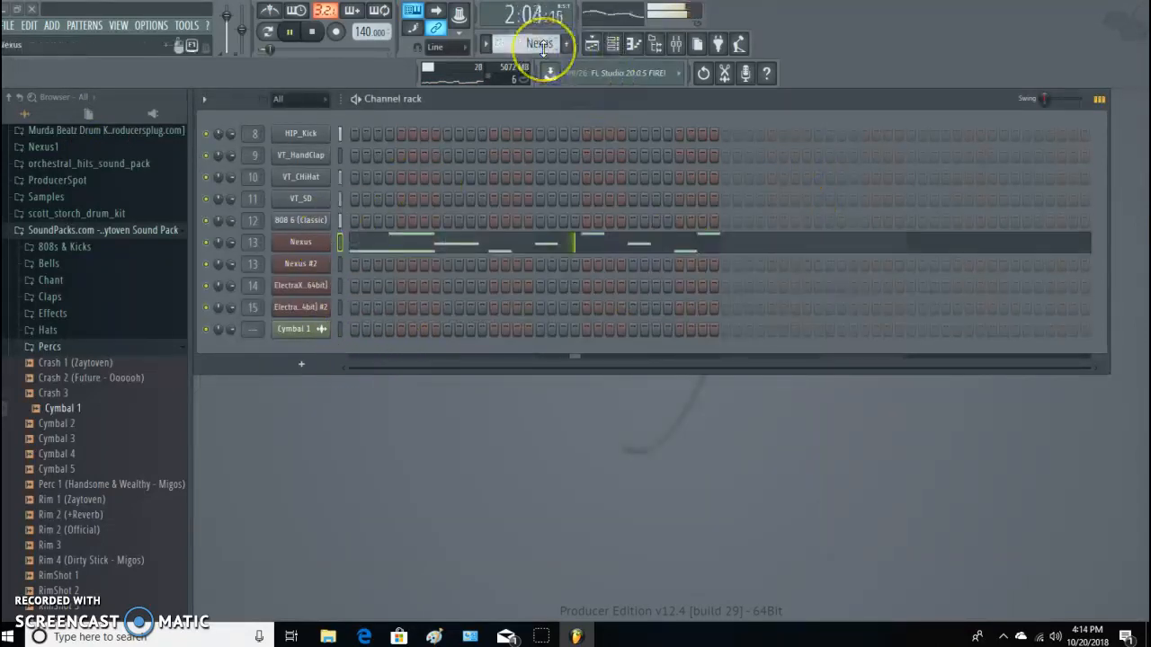
scroll(543, 49, up, 1)
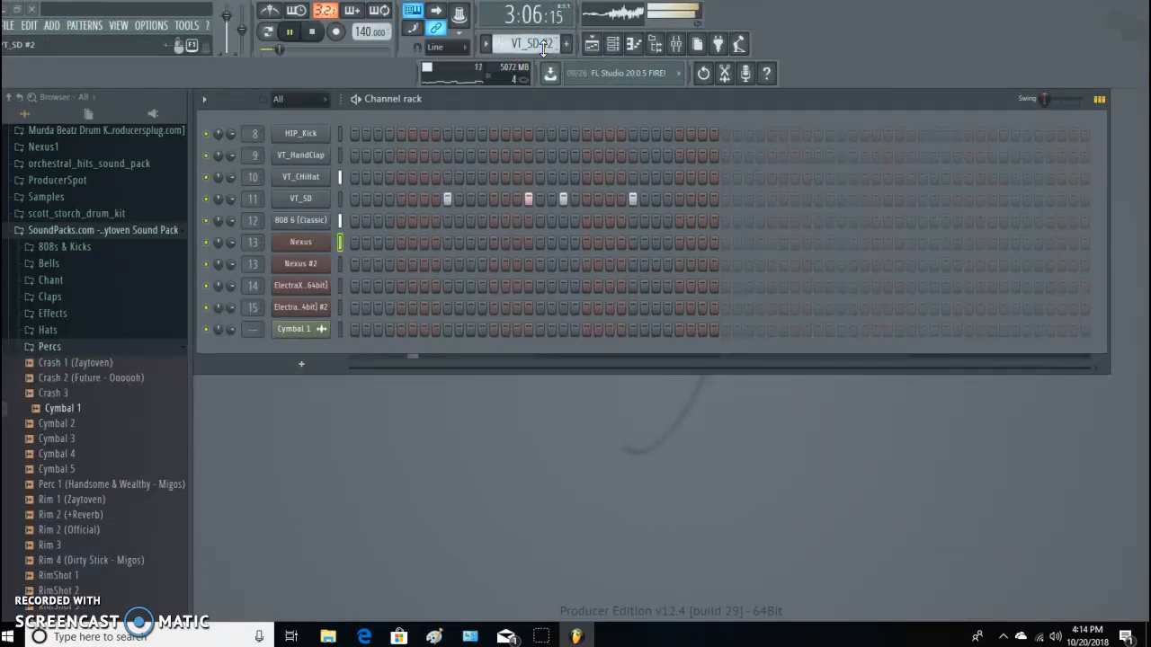
scroll(543, 49, down, 2)
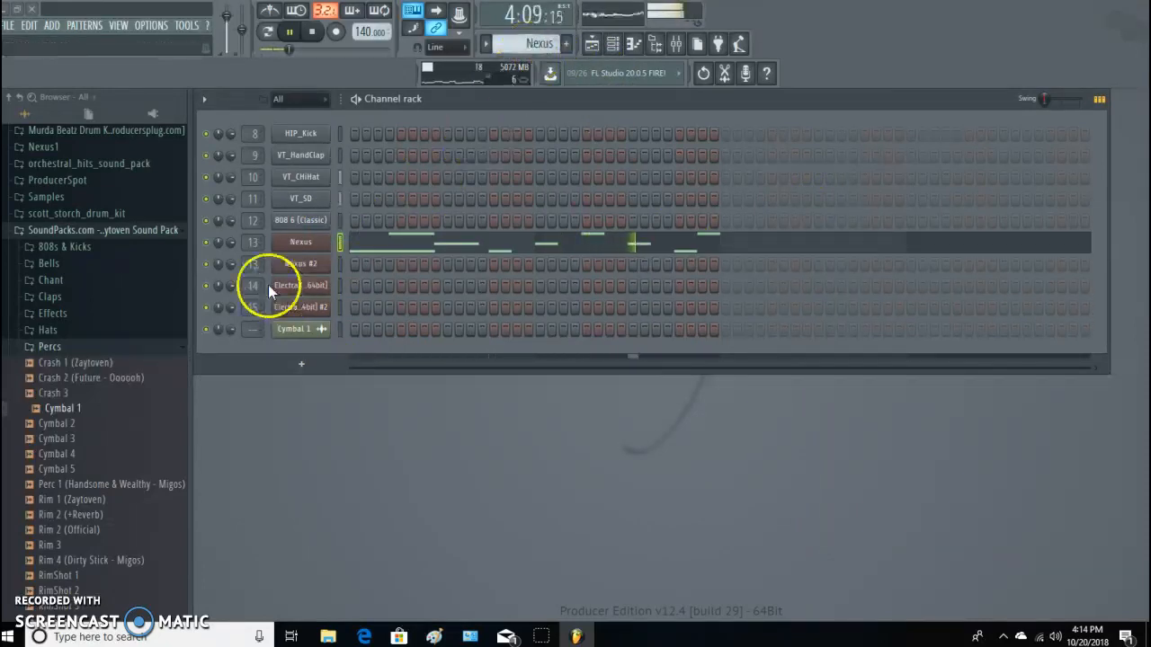
right_click(312, 241)
click(493, 258)
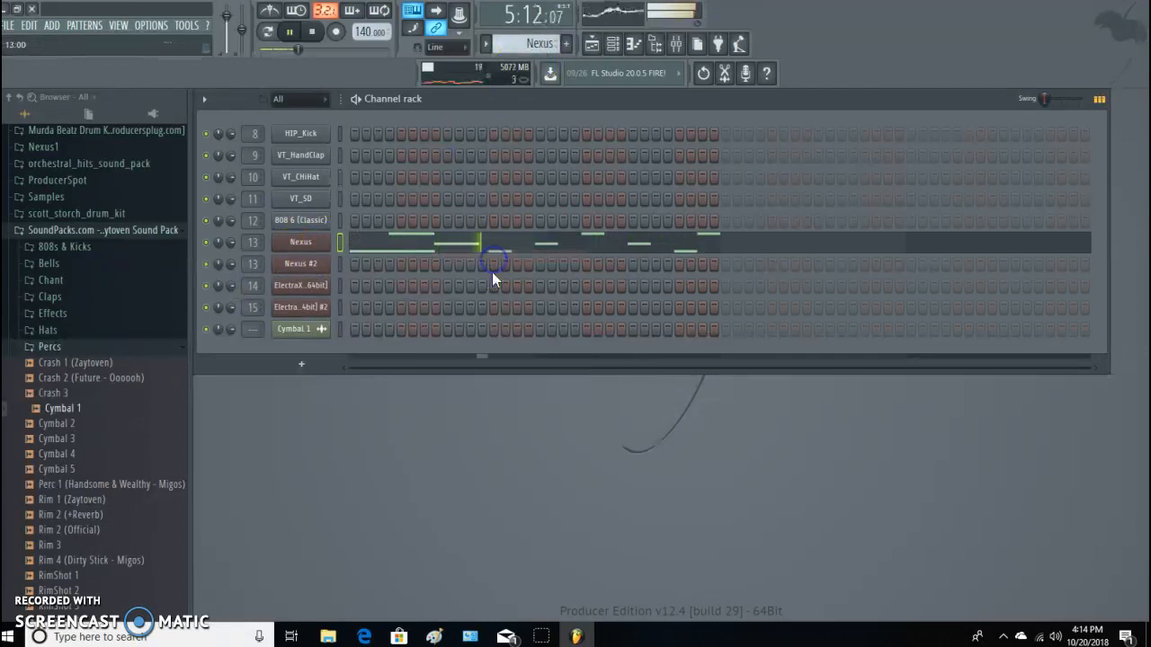
Switch to the empty Pattern 9 and paste the copied notes into the Nexus #2 channel.
scroll(548, 47, down, 2)
scroll(550, 47, down, 1)
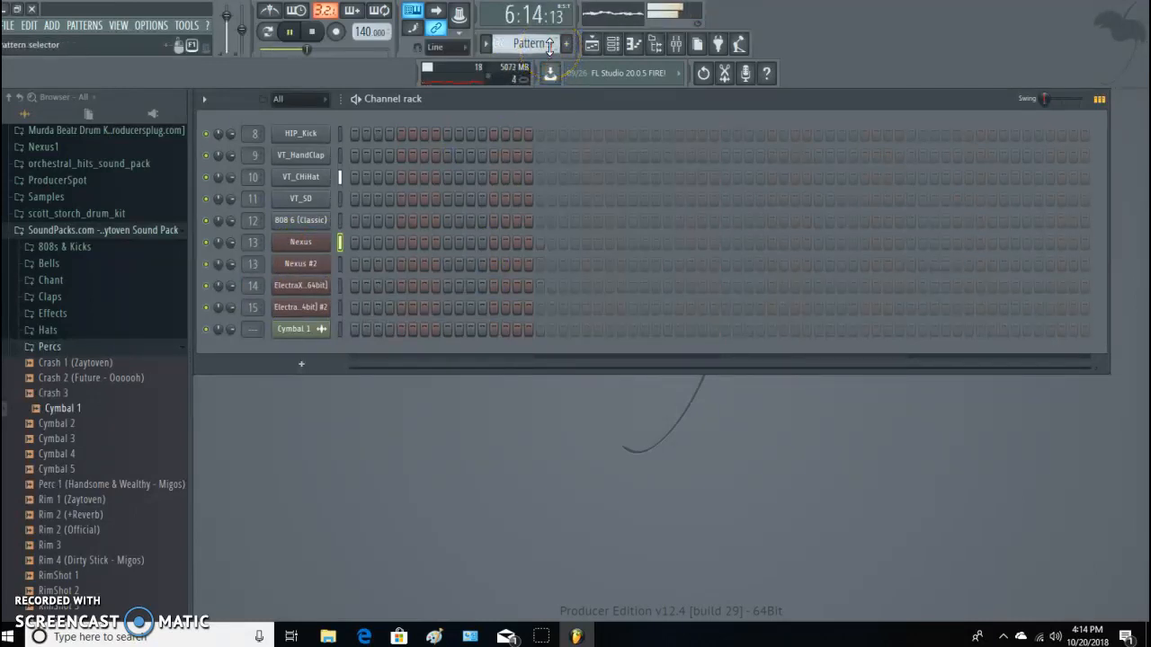
drag(287, 358, 290, 356)
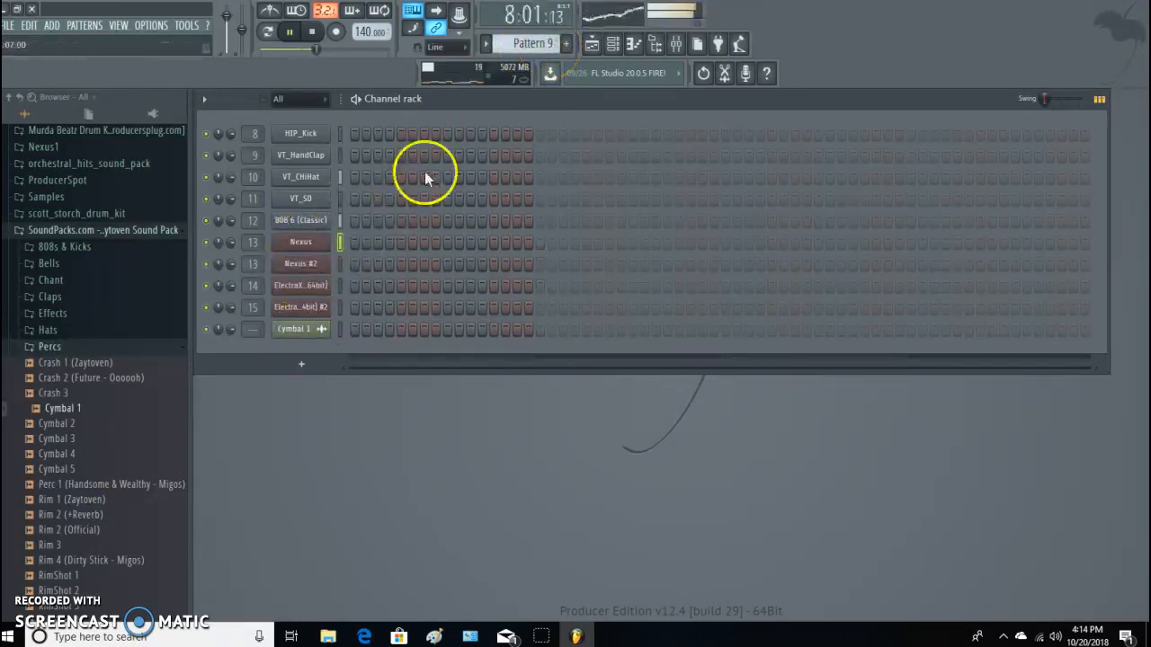
right_click(312, 266)
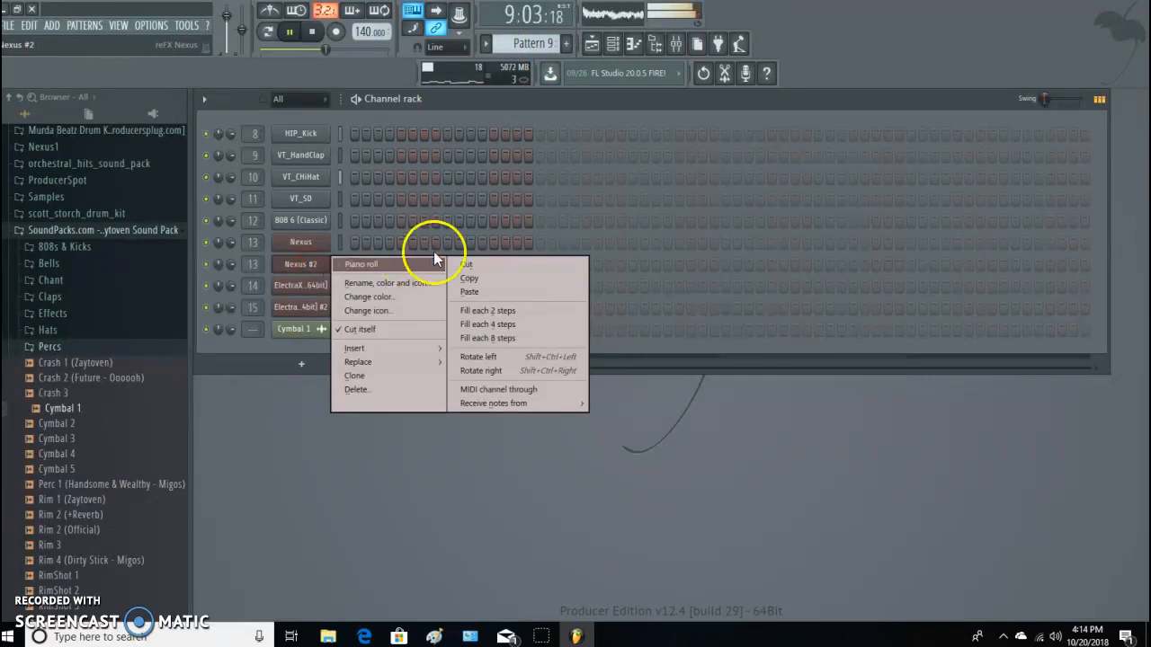
click(470, 293)
Play Pattern 9 in pattern mode and set the Nexus #2 arpeggiator to 4 octaves after trying 2 and 3.
click(298, 264)
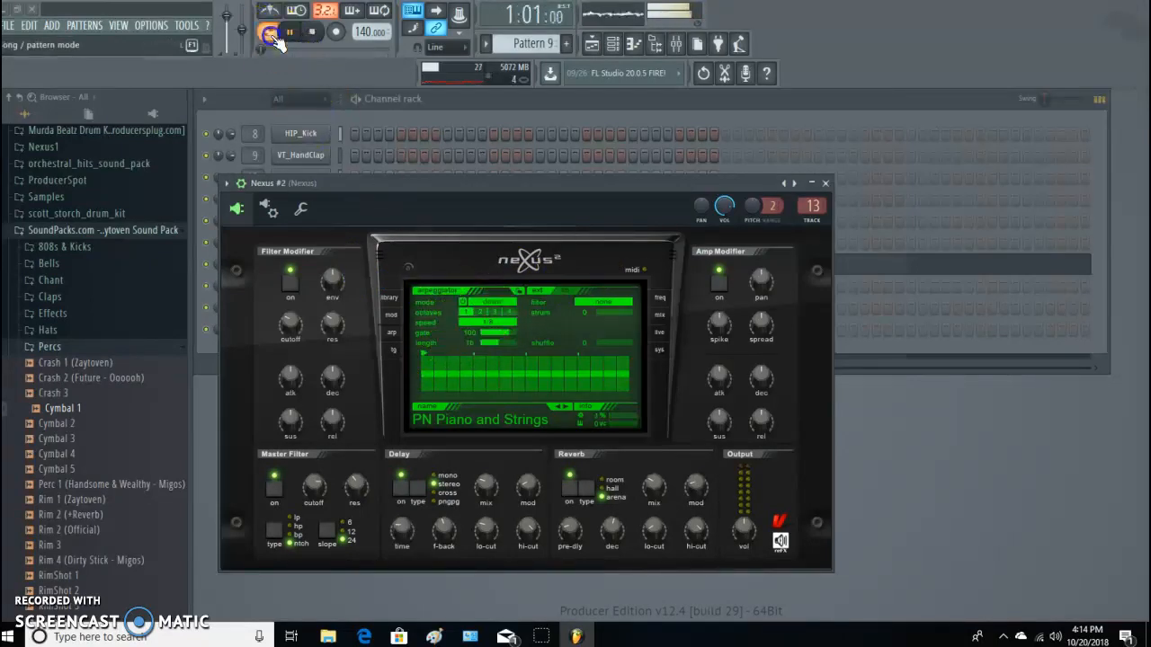
click(479, 312)
click(493, 313)
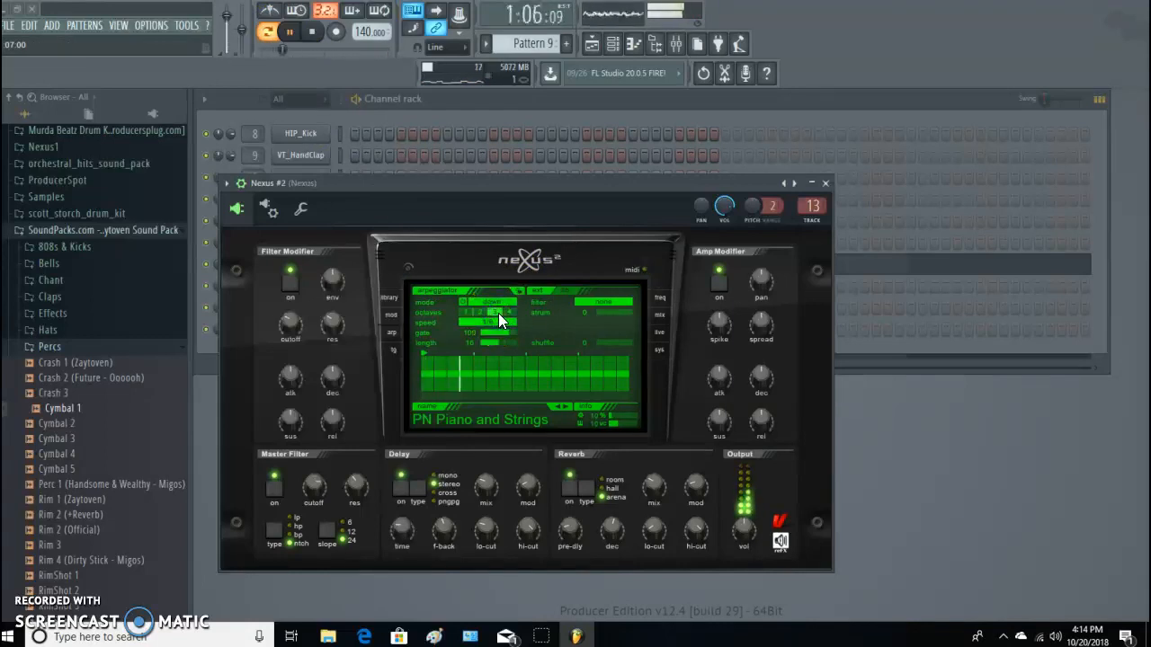
click(508, 313)
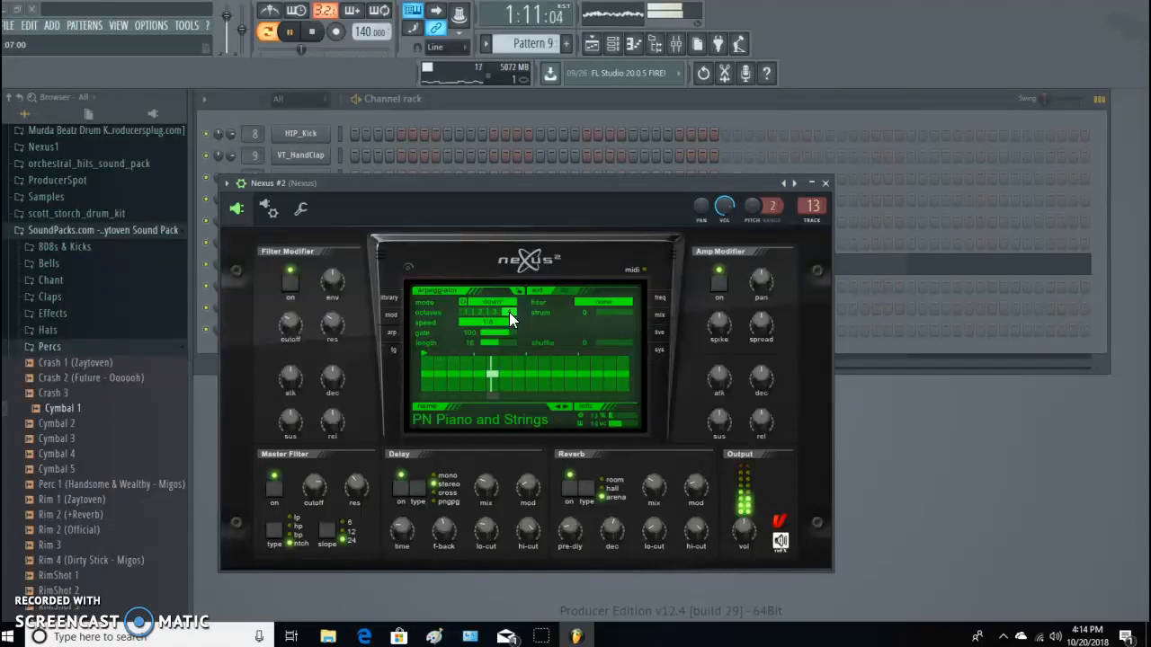
click(824, 182)
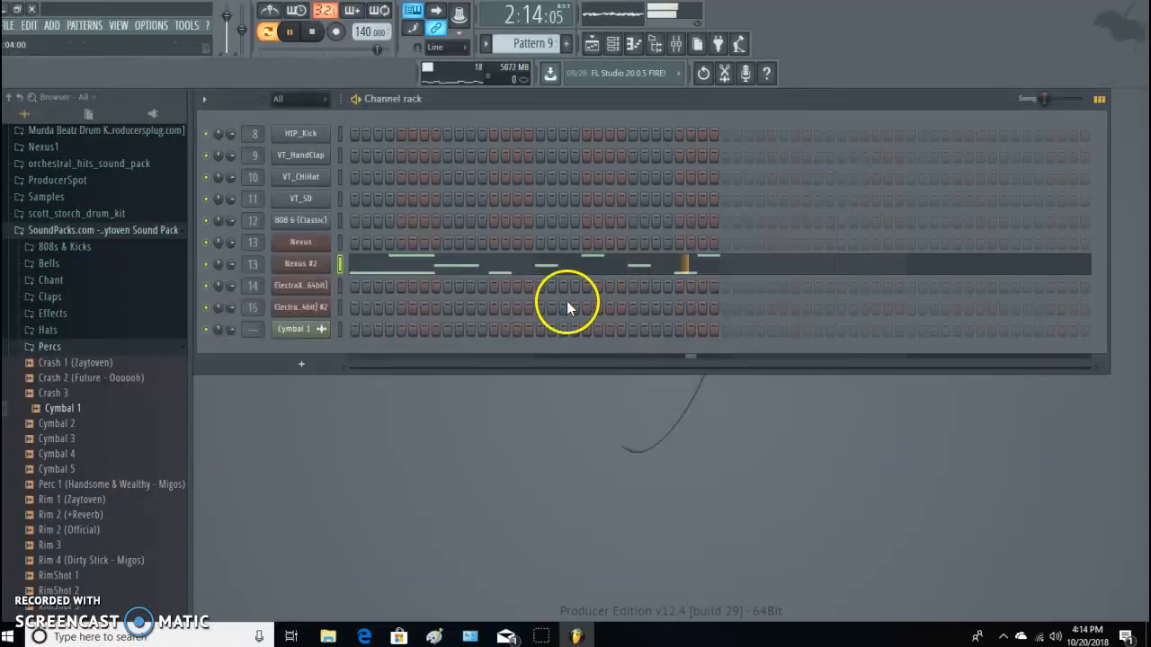
Place a Pattern 9 clip at bar 9 of Track 9 and delete the four Nexus clips in bars 9 to 16 of Track 6.
click(591, 45)
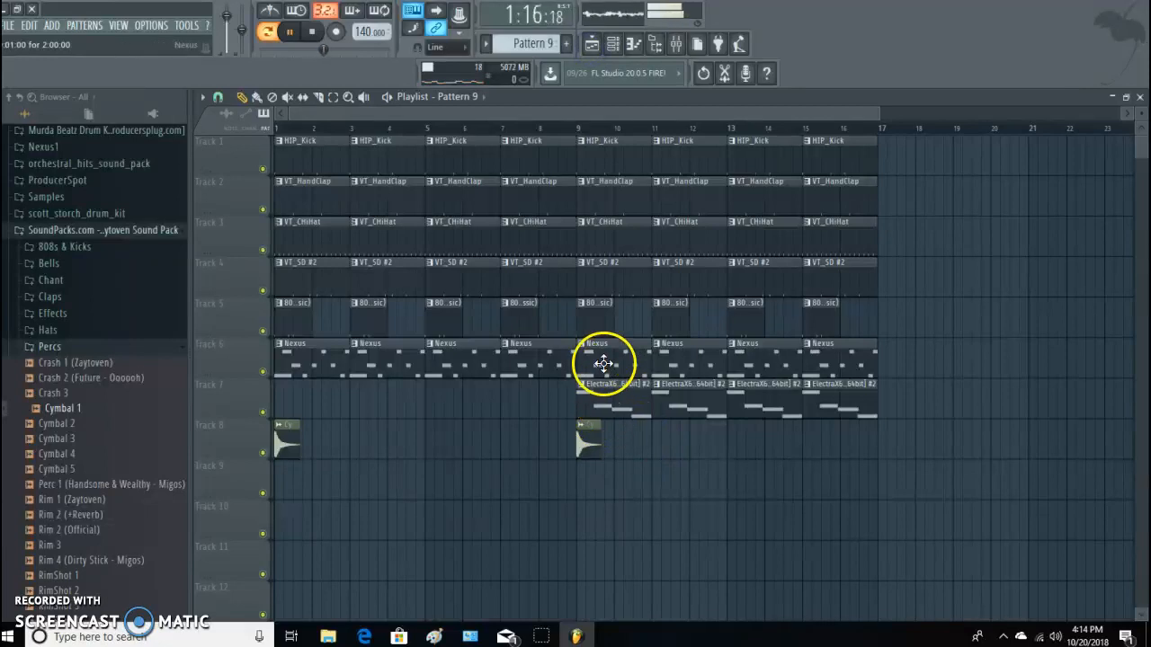
click(590, 485)
right_click(617, 359)
right_click(689, 356)
right_click(765, 358)
right_click(827, 360)
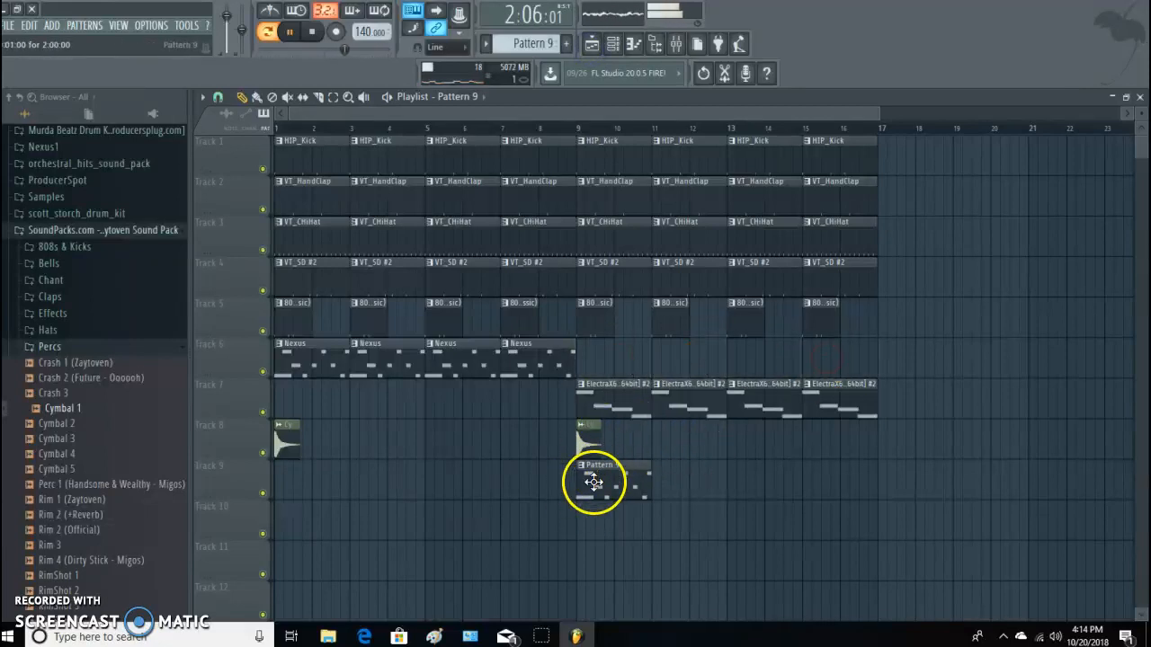
Place Pattern 9 clips at bars 9, 11, 13 and 15 of Track 6 and delete the Pattern 9 clip on Track 9.
click(582, 364)
click(659, 364)
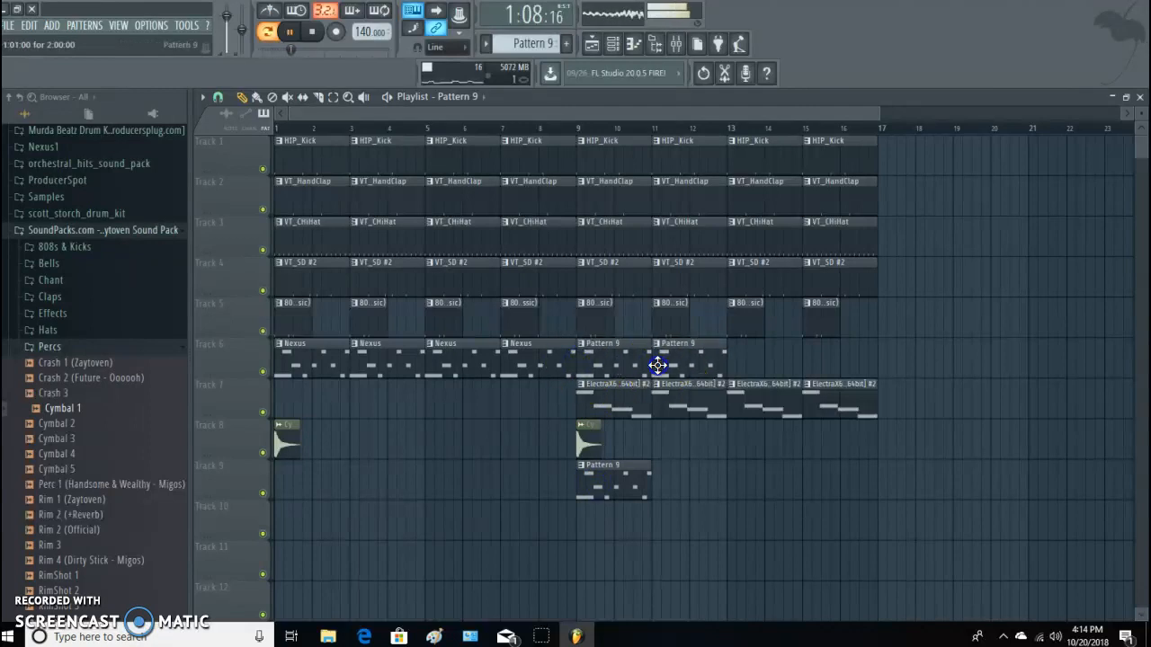
click(734, 369)
click(806, 367)
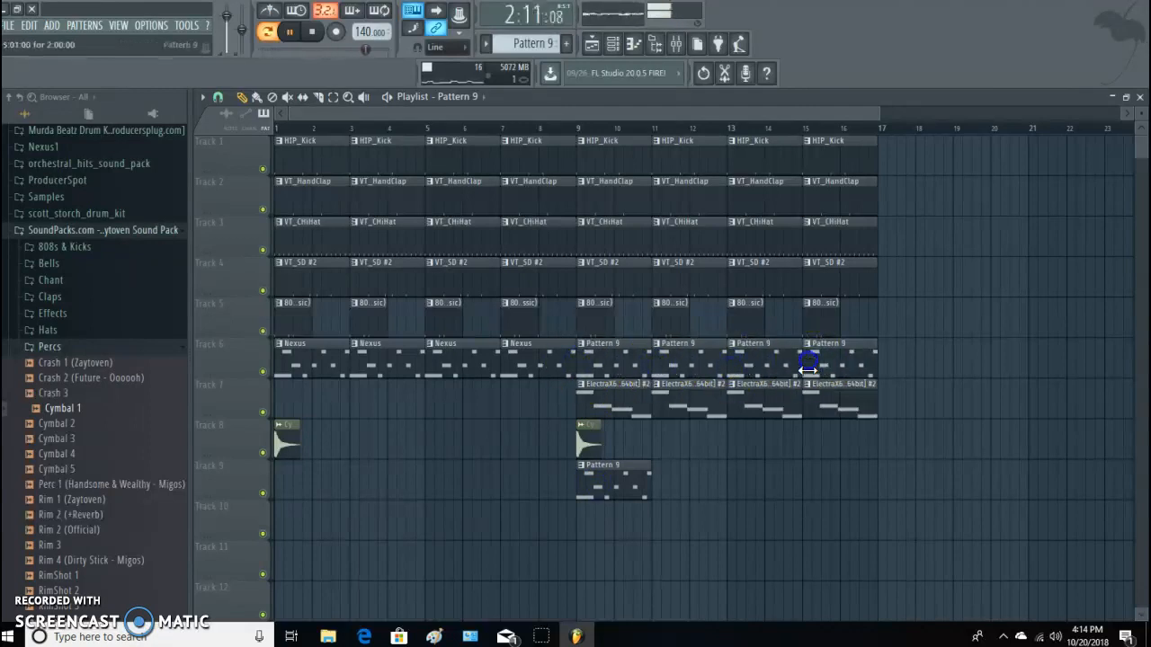
right_click(609, 476)
Play the arrangement in song mode and look through the remaining Percs samples and kit folders.
click(268, 32)
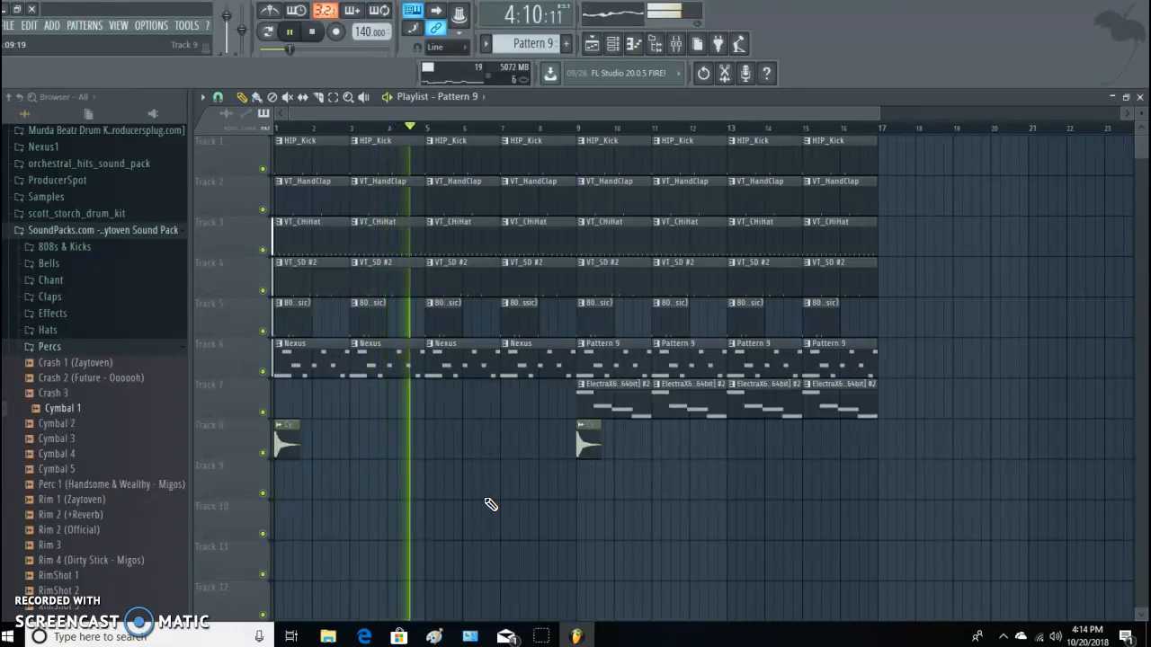
click(475, 498)
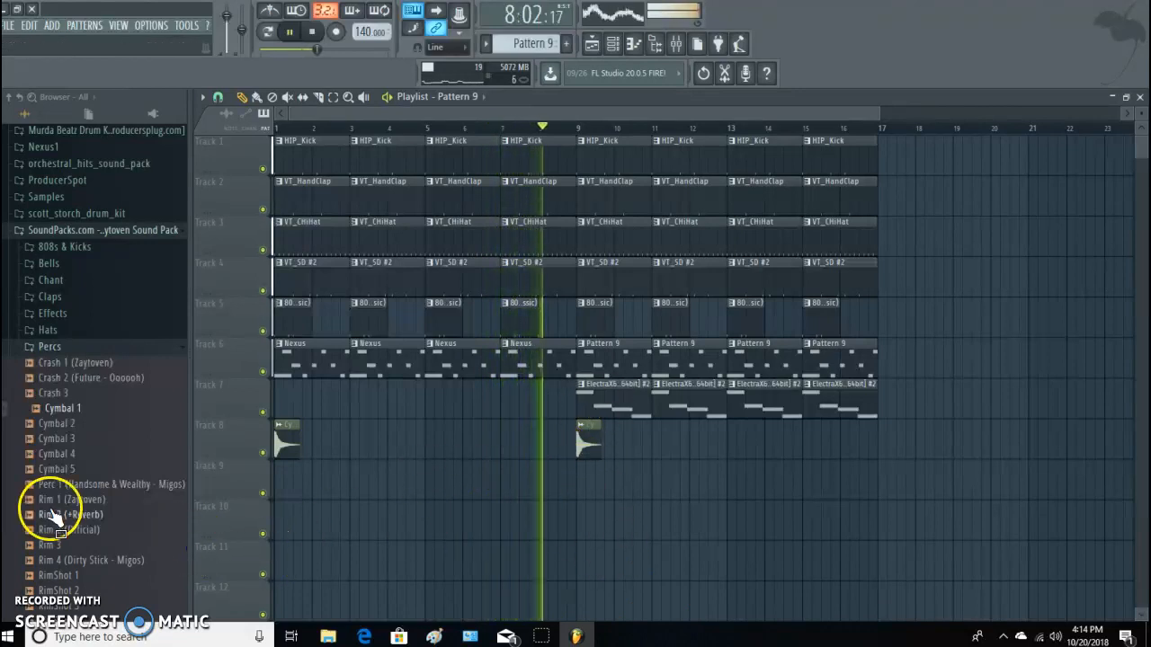
scroll(50, 513, down, 4)
scroll(52, 514, down, 2)
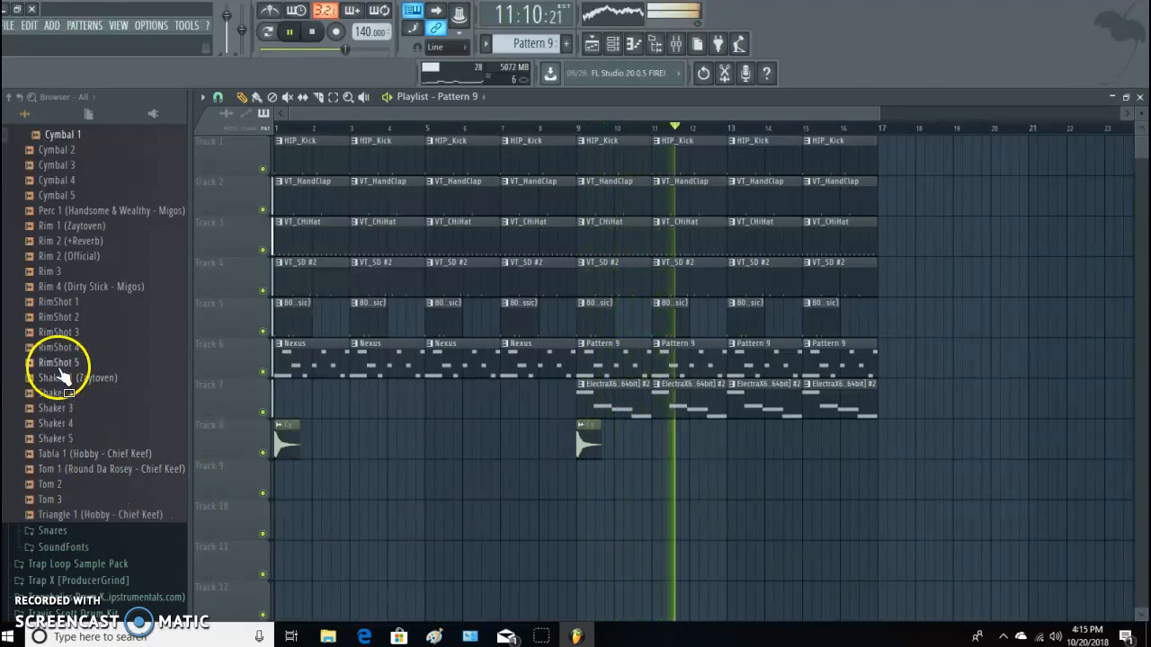
scroll(120, 469, down, 4)
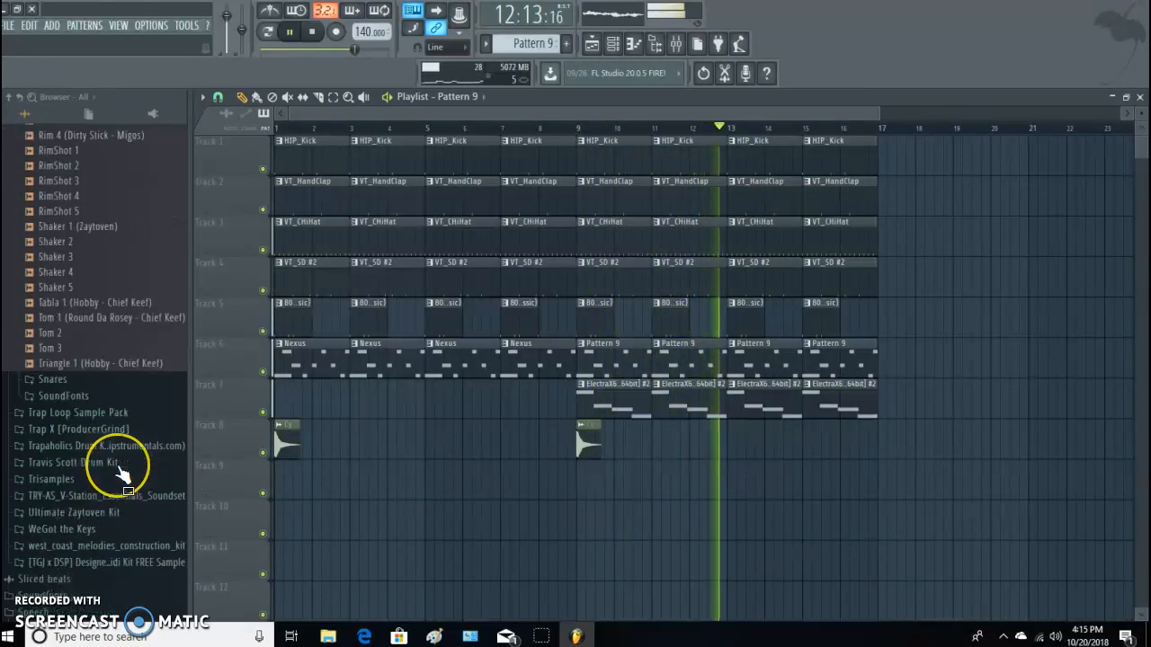